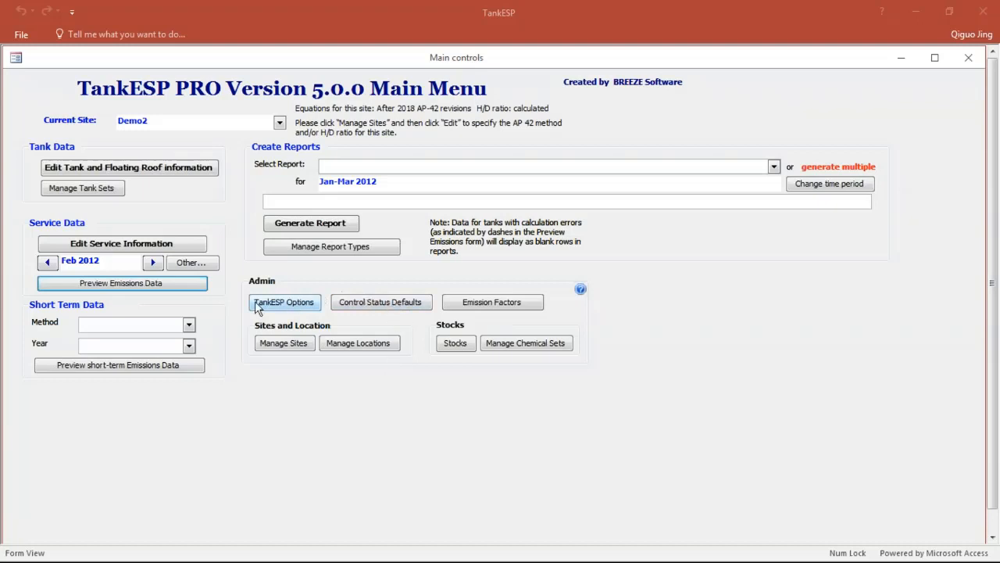
# Step: Review the TankESP options and the control status defaults for the floating roof types, including the AccessHatch choices, without changing anything
pyautogui.click(302, 301)
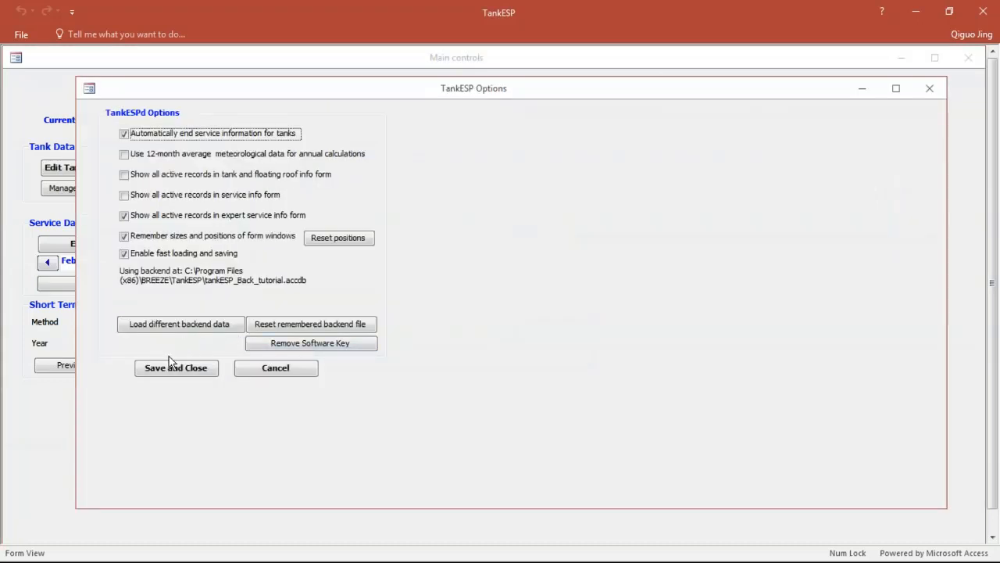
pyautogui.click(273, 371)
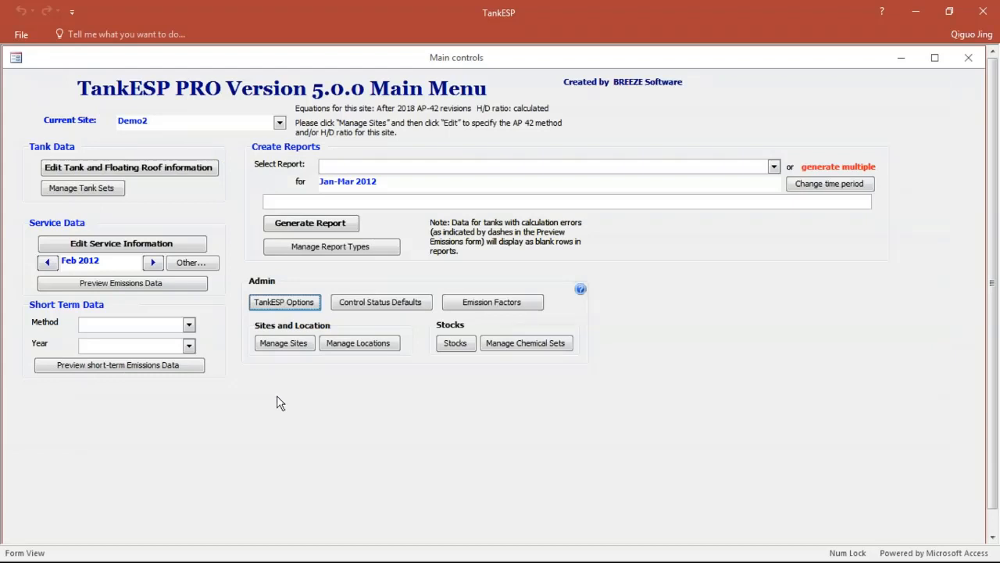
pyautogui.click(382, 301)
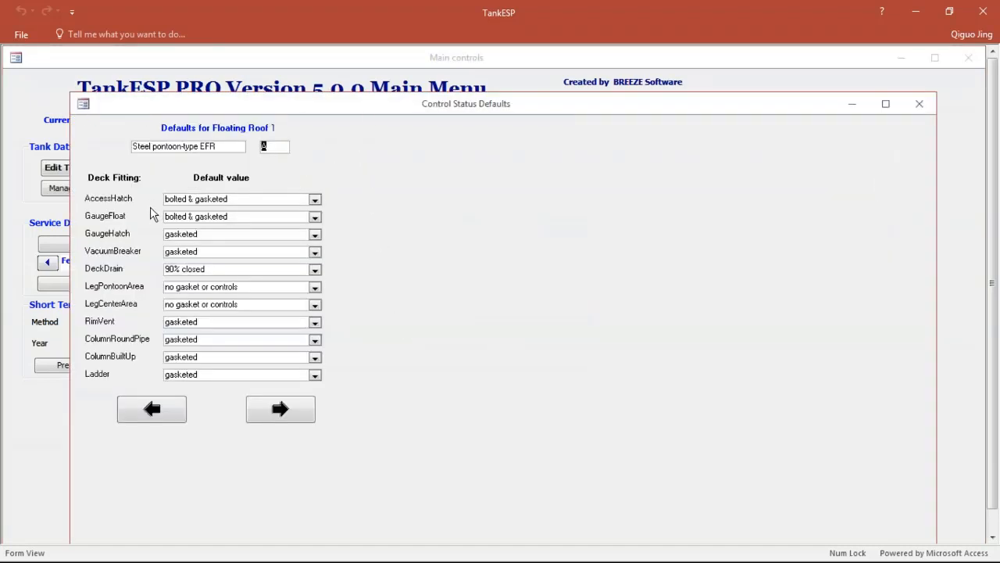
pyautogui.click(315, 200)
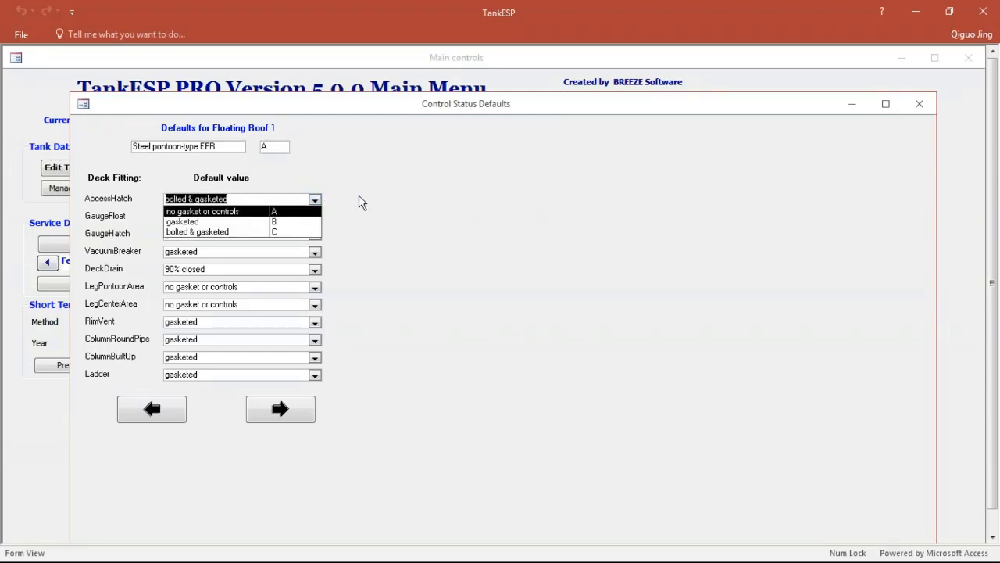
pyautogui.click(385, 193)
pyautogui.click(279, 409)
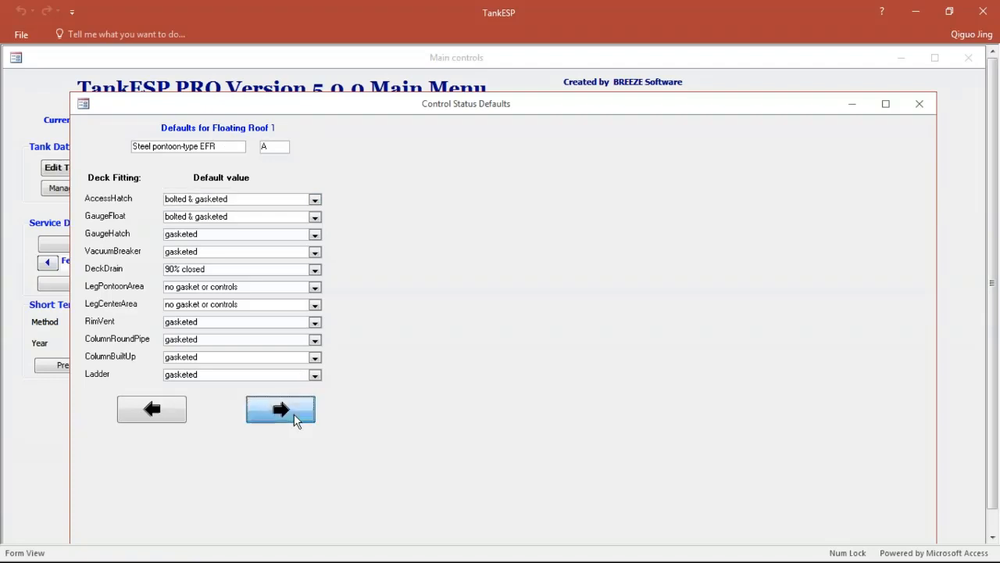
pyautogui.click(279, 408)
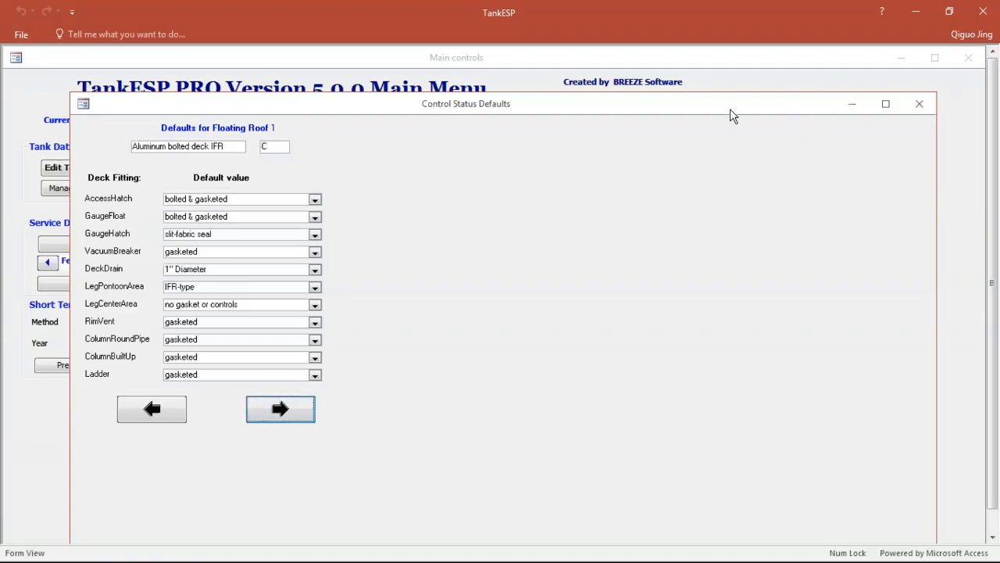
pyautogui.moveTo(730, 110); pyautogui.dragTo(762, 206)
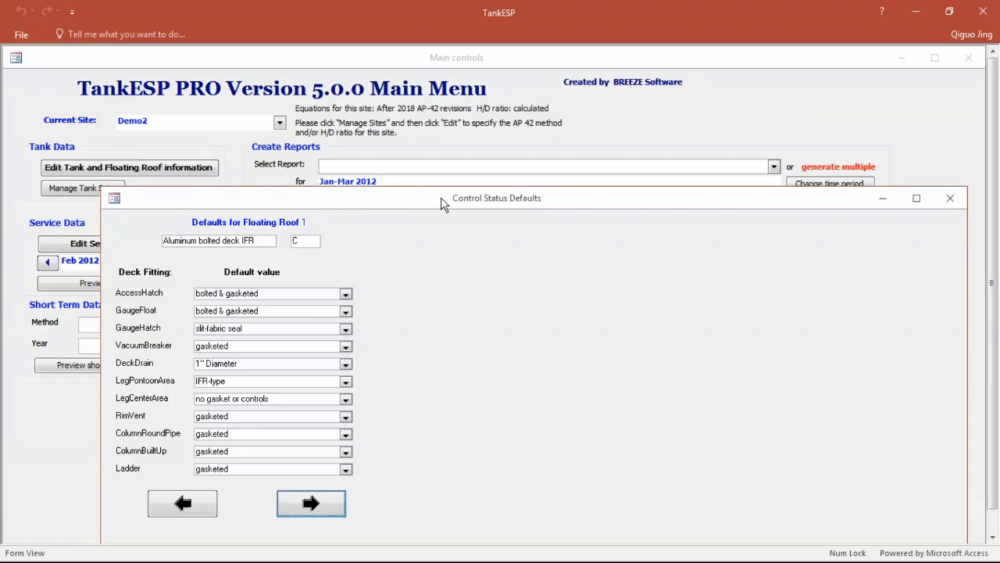
pyautogui.moveTo(442, 203); pyautogui.dragTo(427, 165)
pyautogui.click(936, 161)
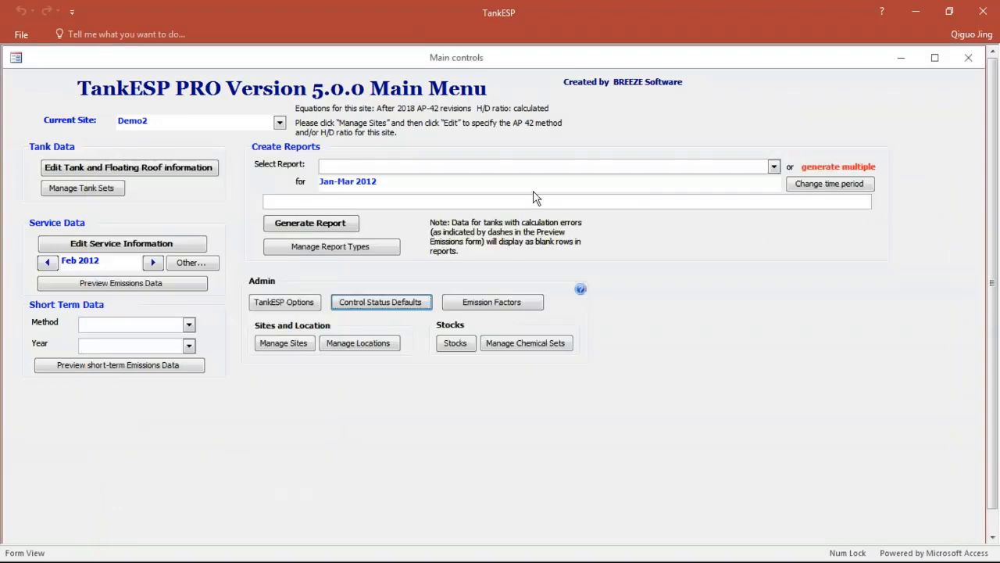
# Step: Review the list of sites and the Post-2018 AP42, Pre-2018 AP42 and User Defined location lists
pyautogui.click(306, 348)
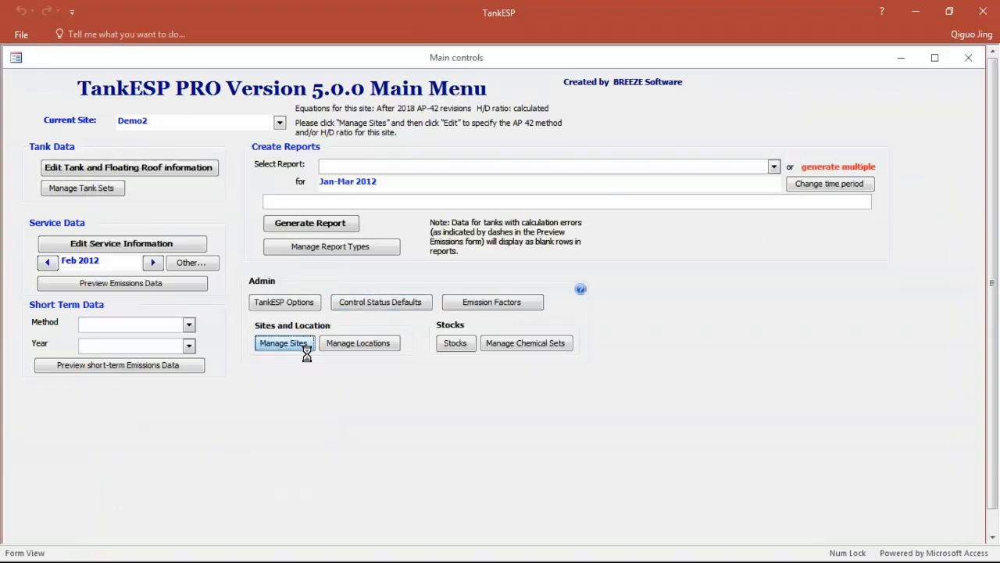
pyautogui.click(306, 351)
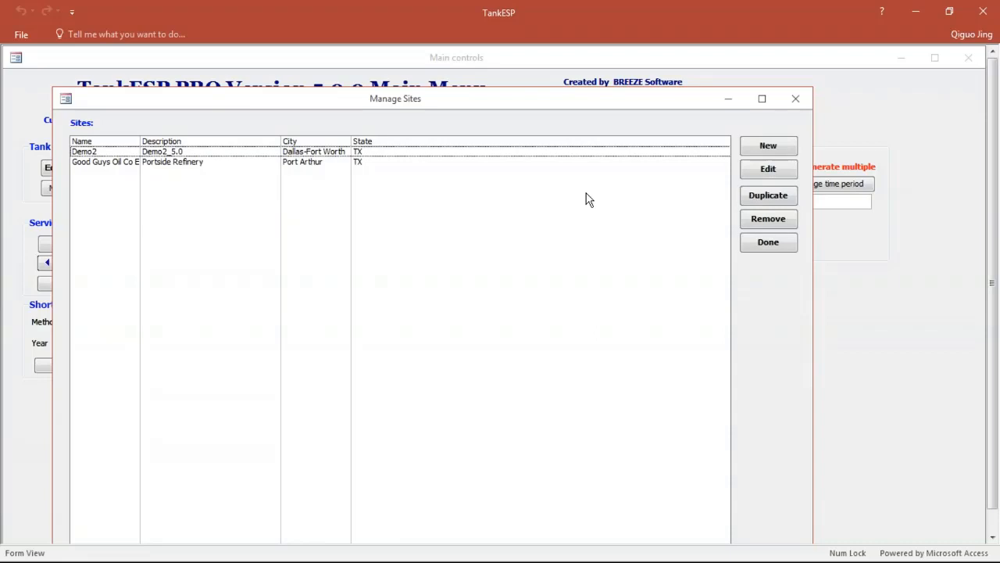
pyautogui.click(795, 101)
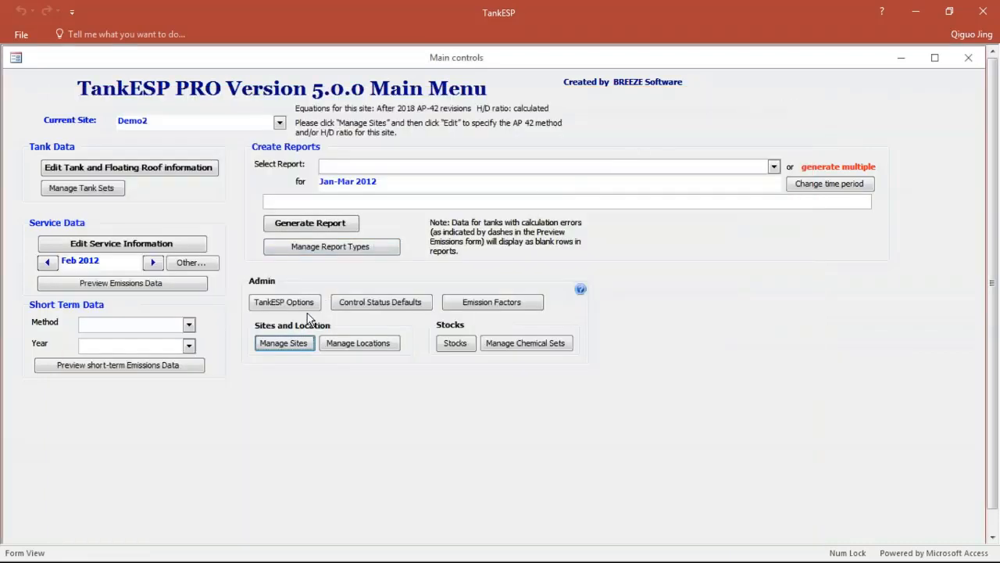
pyautogui.click(375, 344)
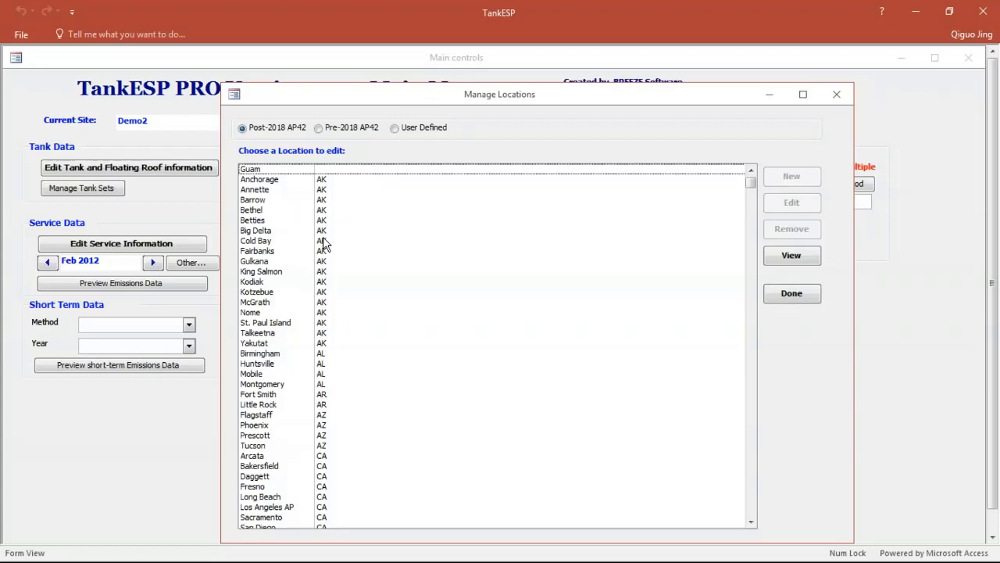
pyautogui.click(323, 129)
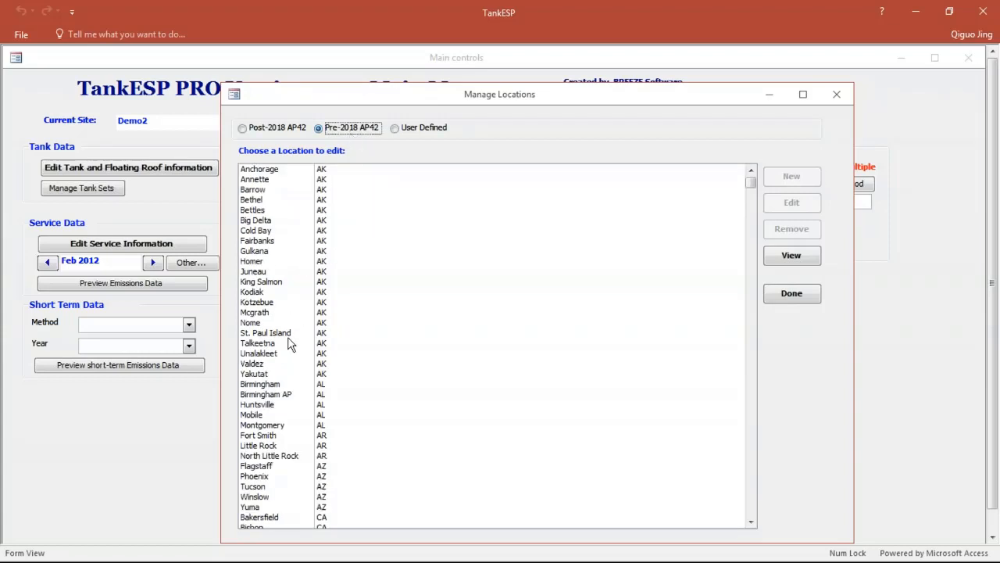
pyautogui.click(416, 129)
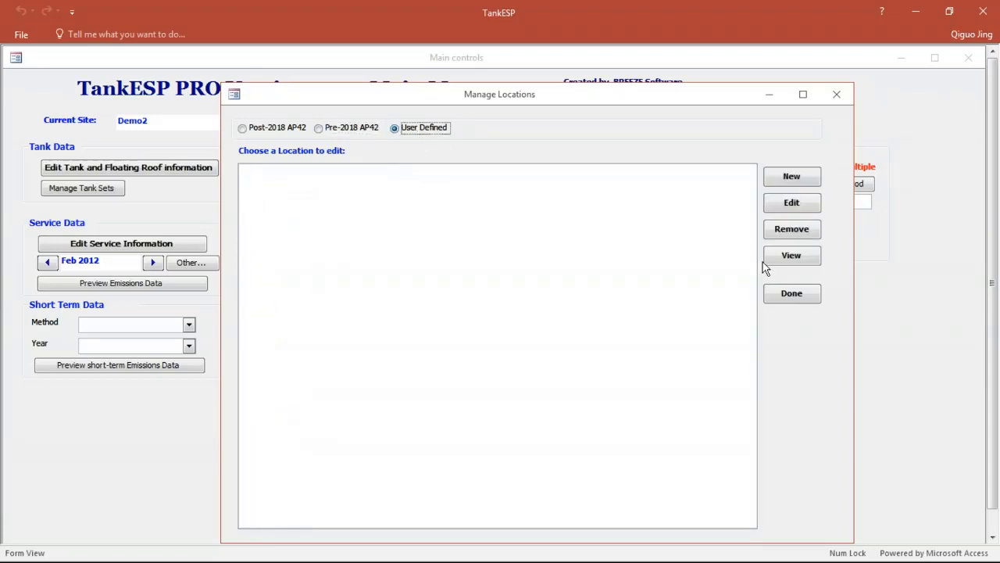
pyautogui.click(838, 94)
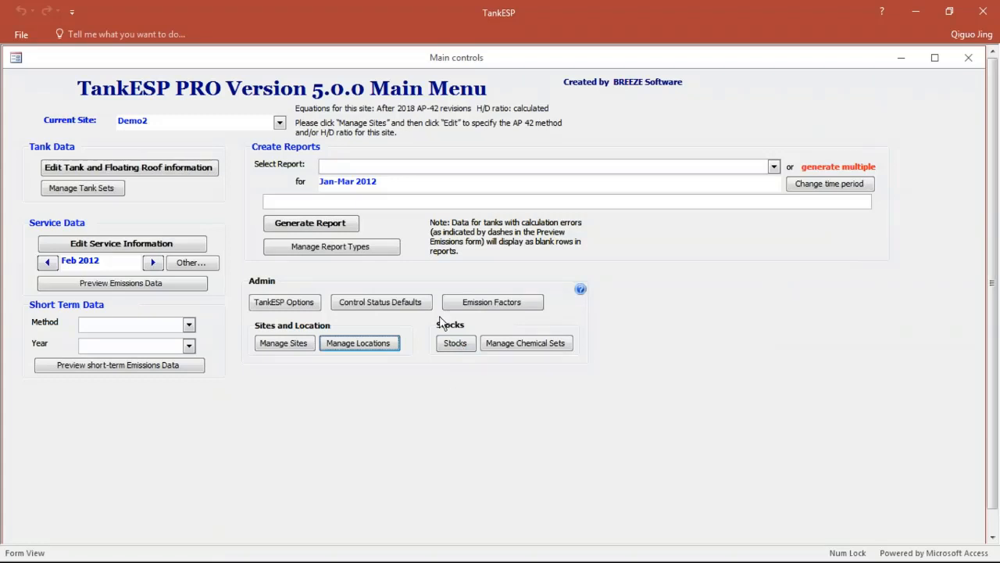
# Step: Examine the stocks data and the Pure Chemicals lists for Post-2018 AP42, Pre-2018 AP42 and User Defined
pyautogui.click(461, 344)
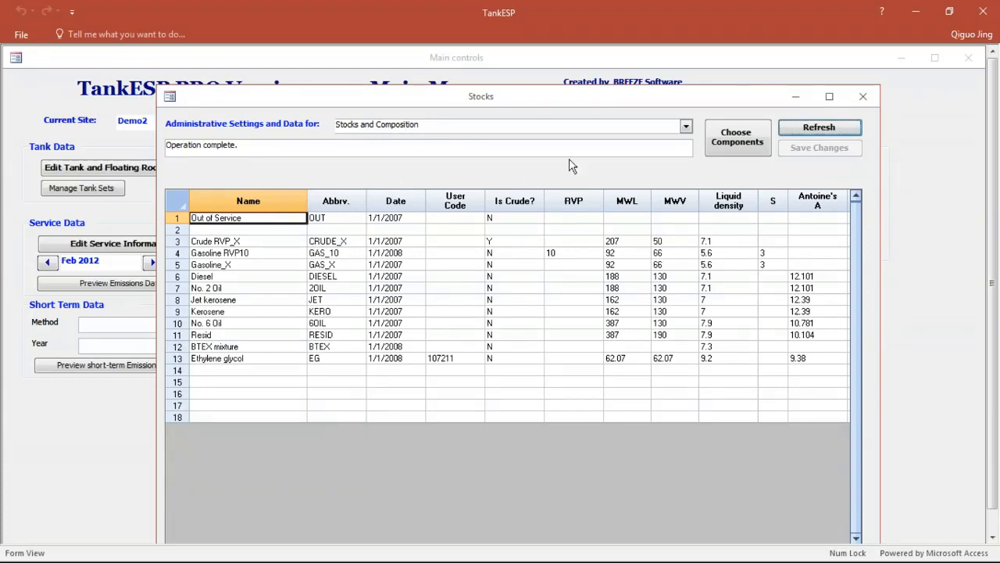
pyautogui.click(685, 126)
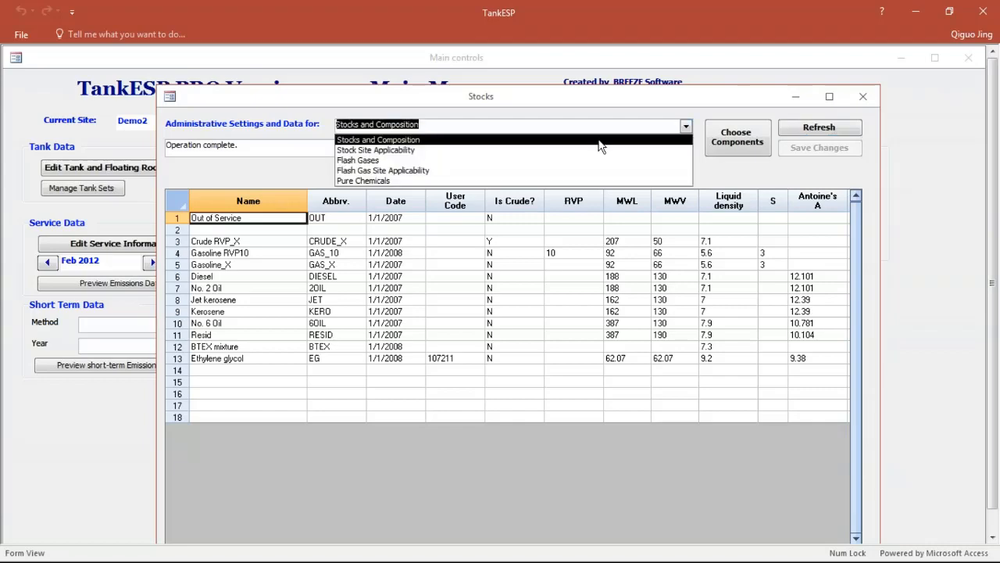
pyautogui.click(459, 182)
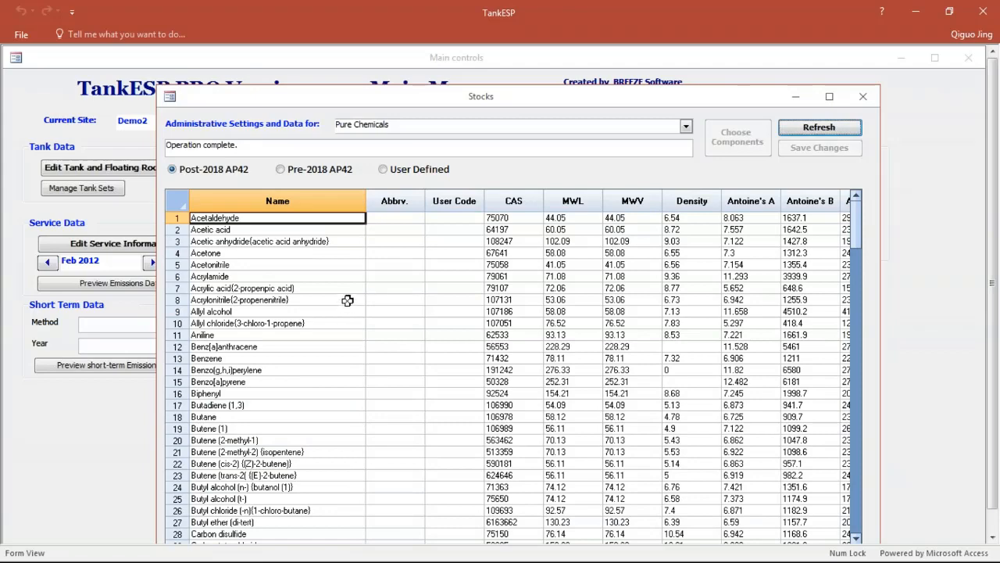
pyautogui.click(313, 170)
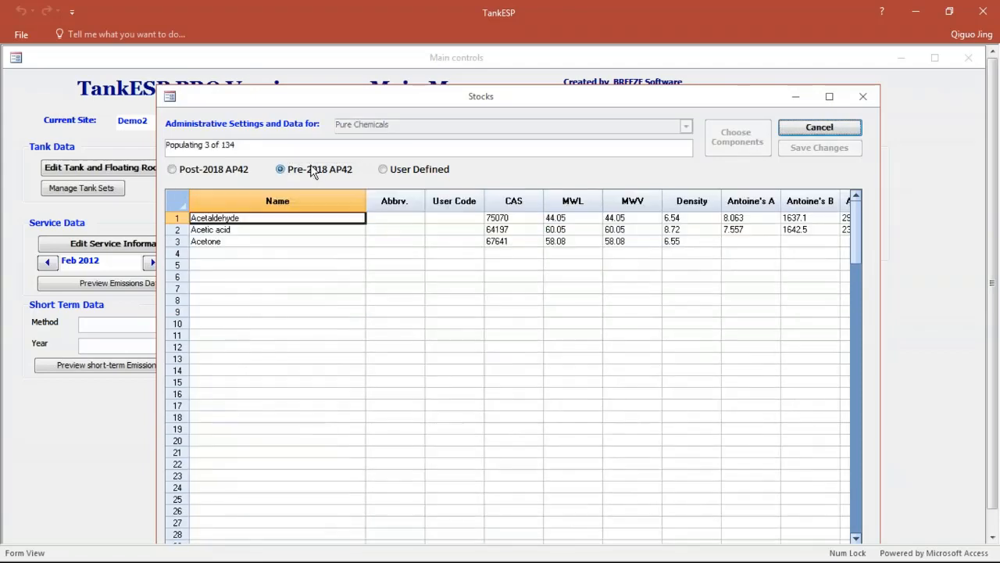
pyautogui.click(423, 171)
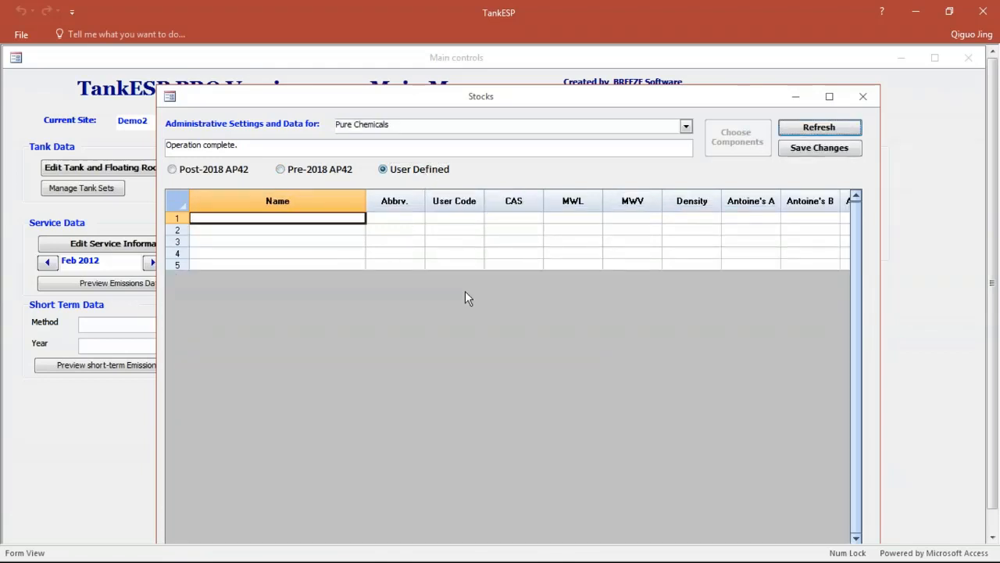
pyautogui.click(864, 96)
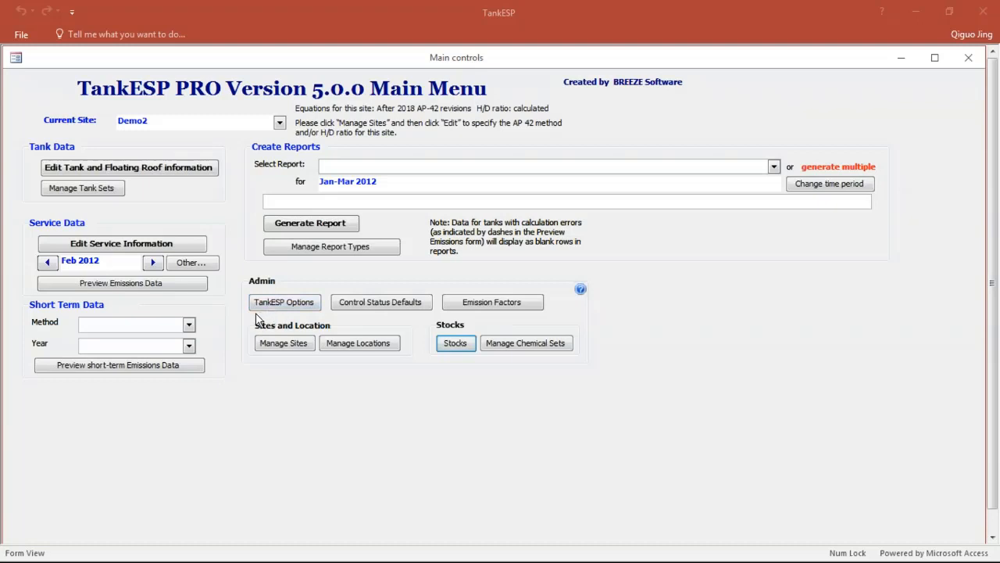
# Step: Look through the available short-term emission methods and the selectable report types without choosing any
pyautogui.click(188, 324)
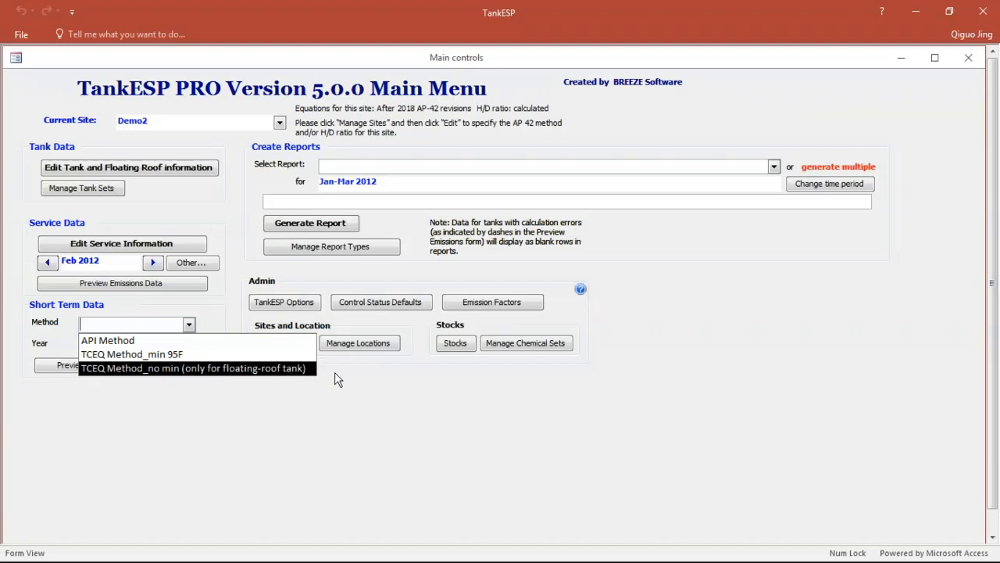
pyautogui.click(317, 415)
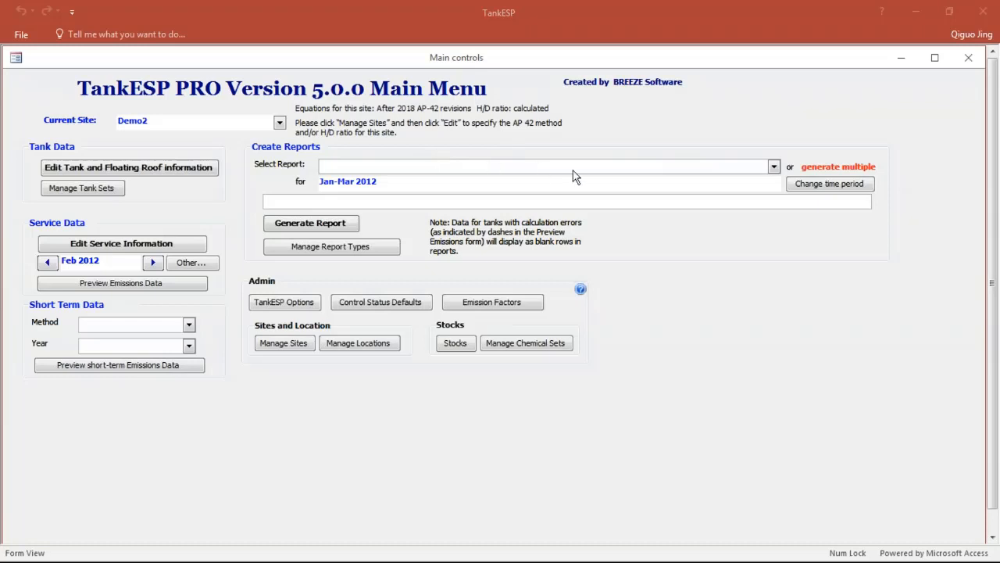
pyautogui.click(773, 166)
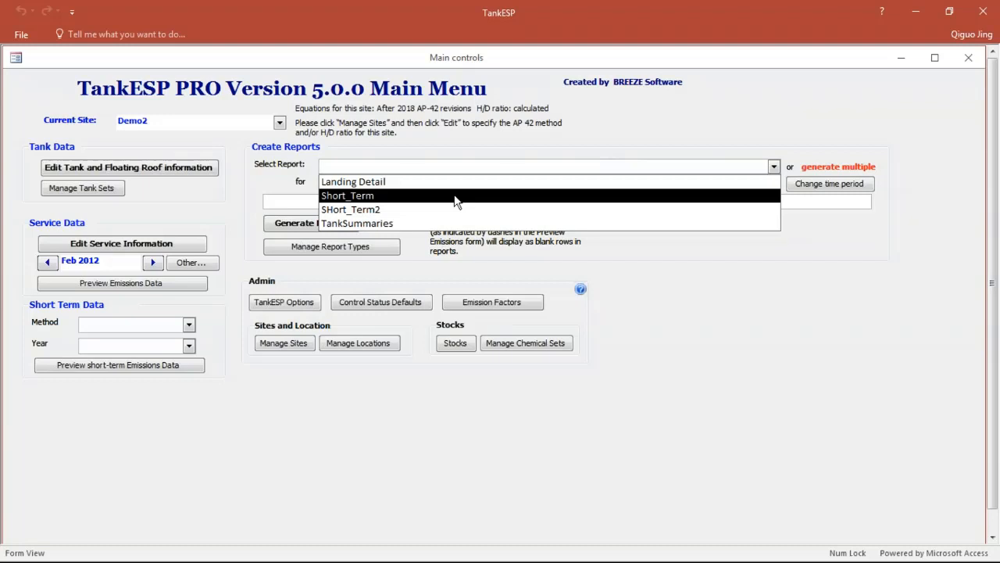
pyautogui.click(702, 109)
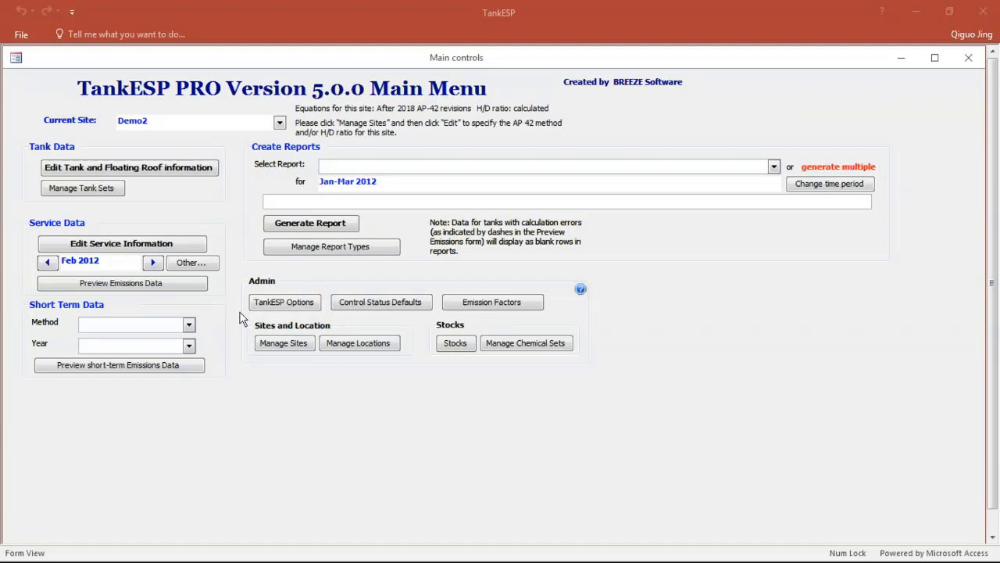
# Step: Create a new site named Demo with the description Demo5.0, keeping the Dallas-Fort Worth location and the 2018 equations with calculated H/D ratio
pyautogui.click(293, 344)
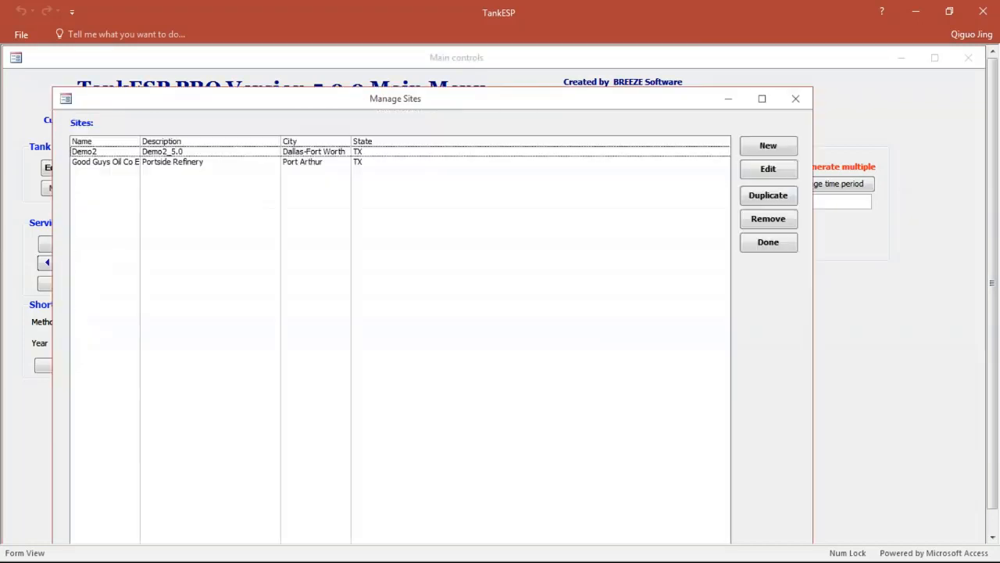
pyautogui.click(781, 145)
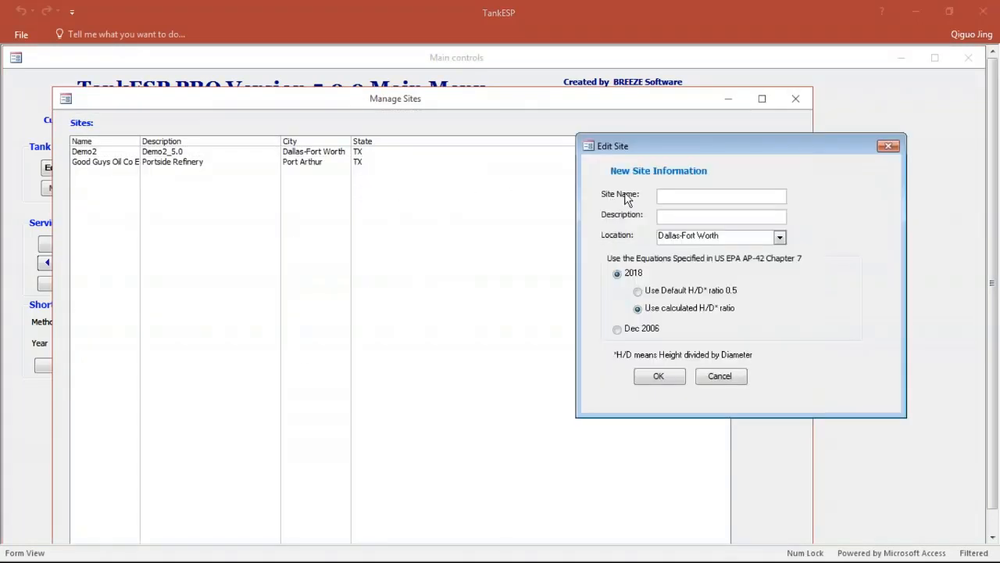
pyautogui.write('Demo')
pyautogui.click(670, 217)
pyautogui.write('Demo5.0')
pyautogui.click(658, 378)
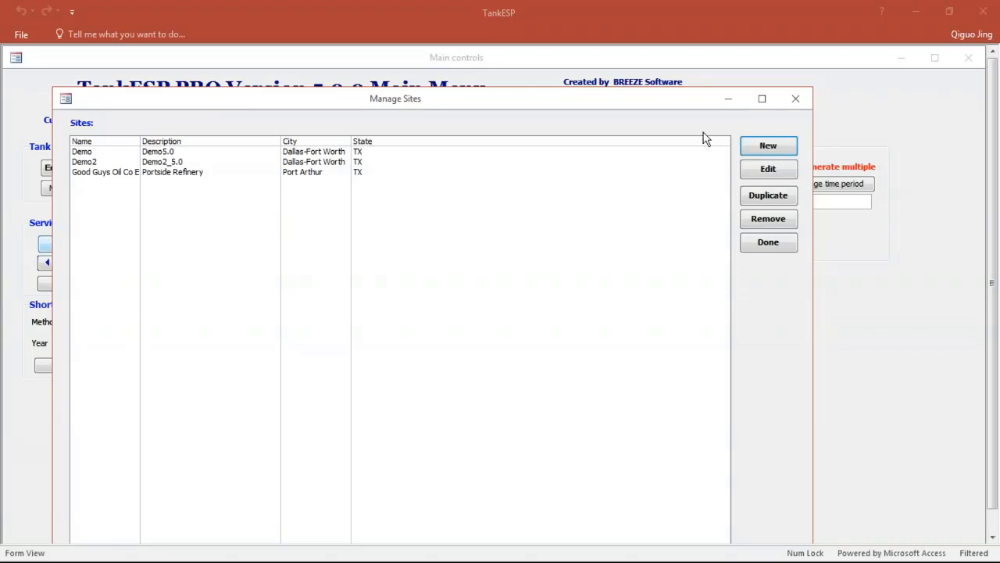
pyautogui.click(796, 98)
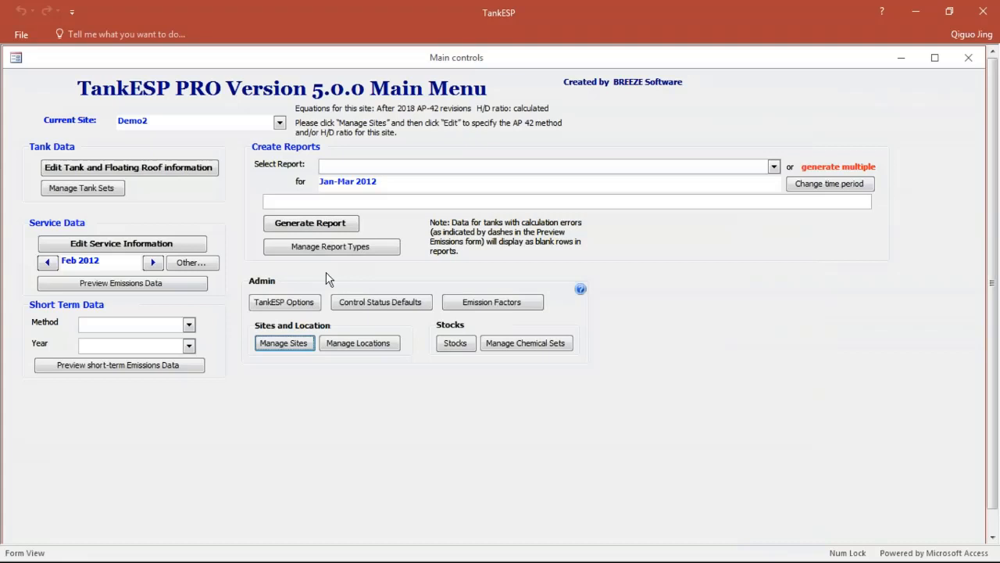
# Step: Mark the BTEX and CRUDE_X stocks as applicable (Y) to the Demo site in the Stock Site Applicability data
pyautogui.click(453, 344)
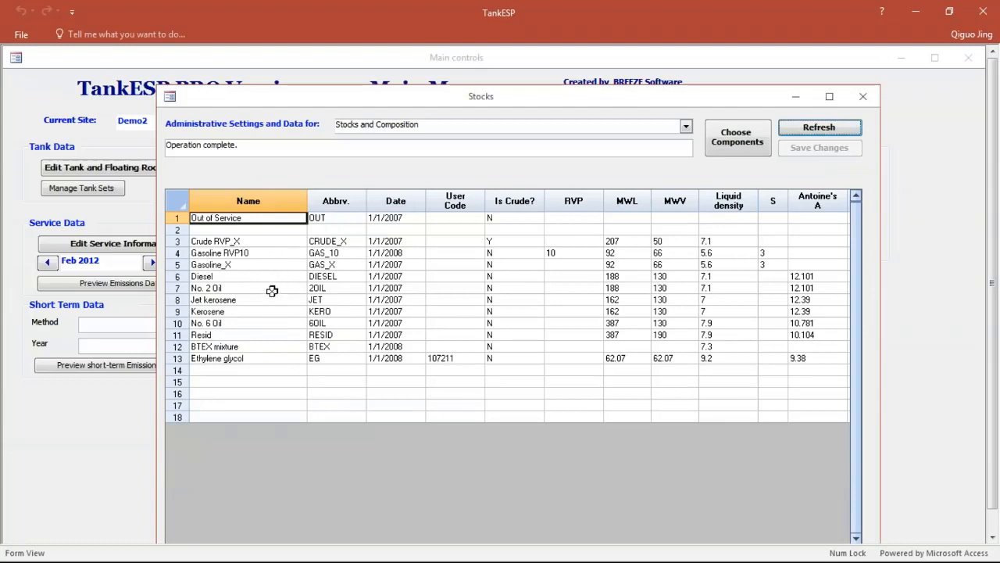
pyautogui.click(290, 371)
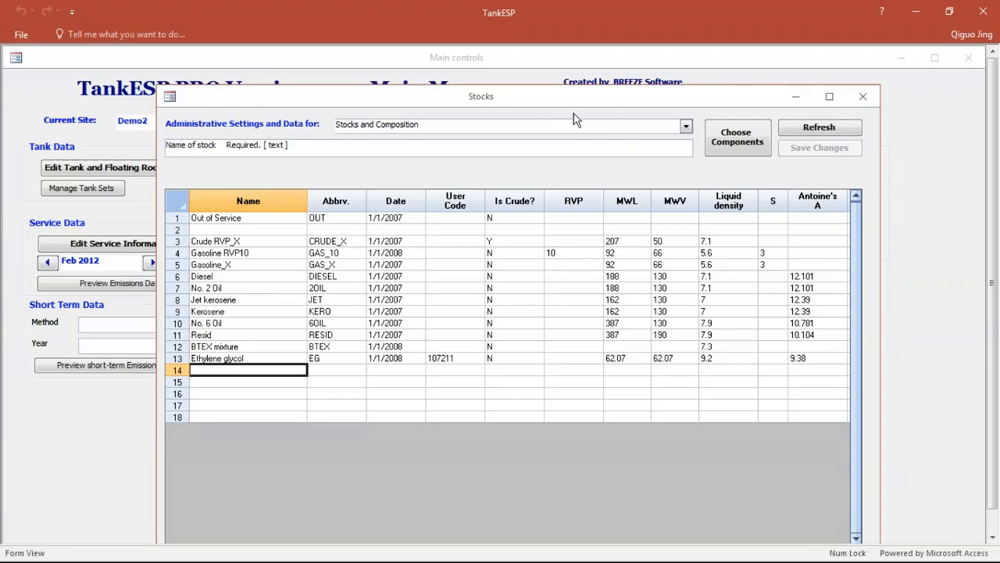
pyautogui.click(686, 127)
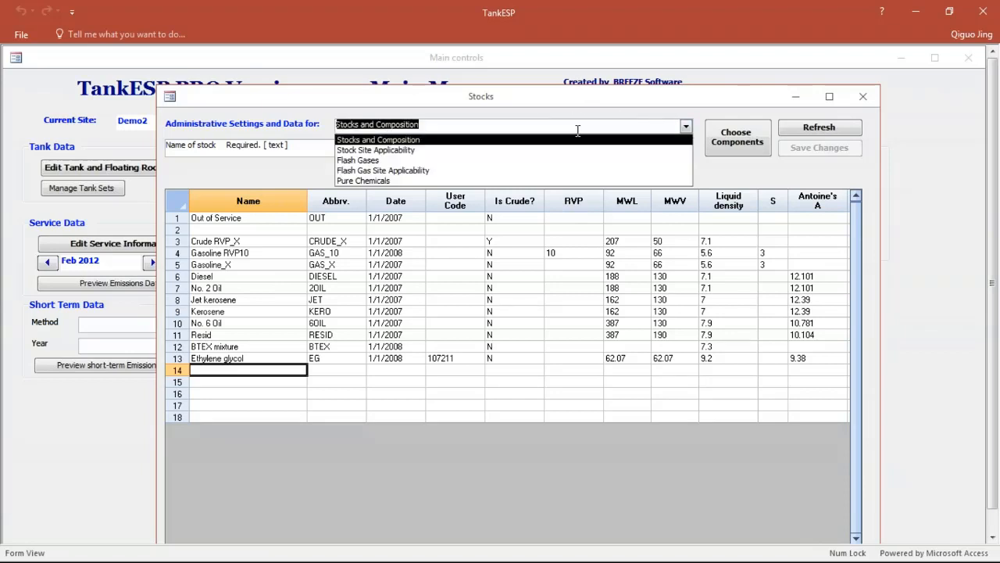
pyautogui.click(428, 156)
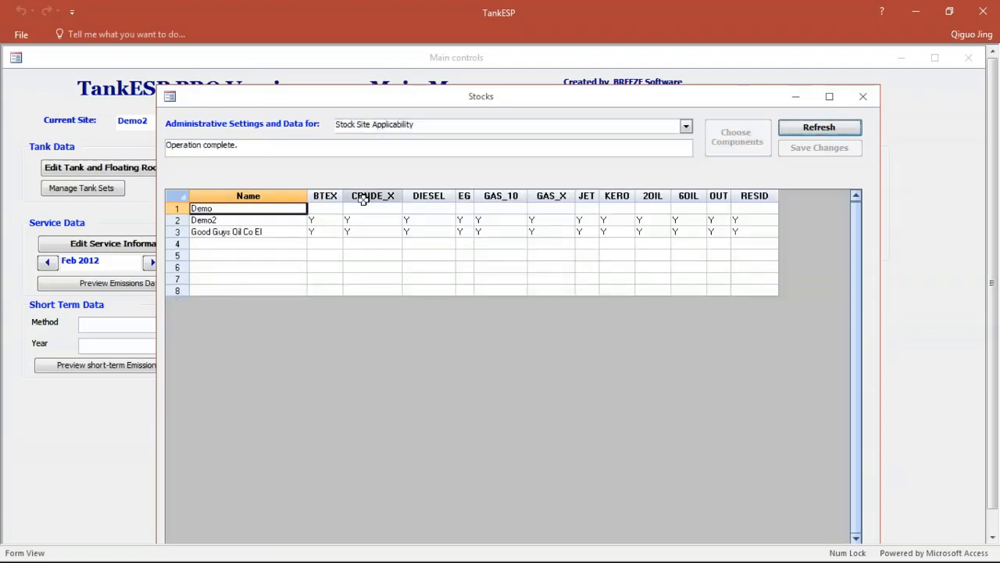
pyautogui.click(314, 208)
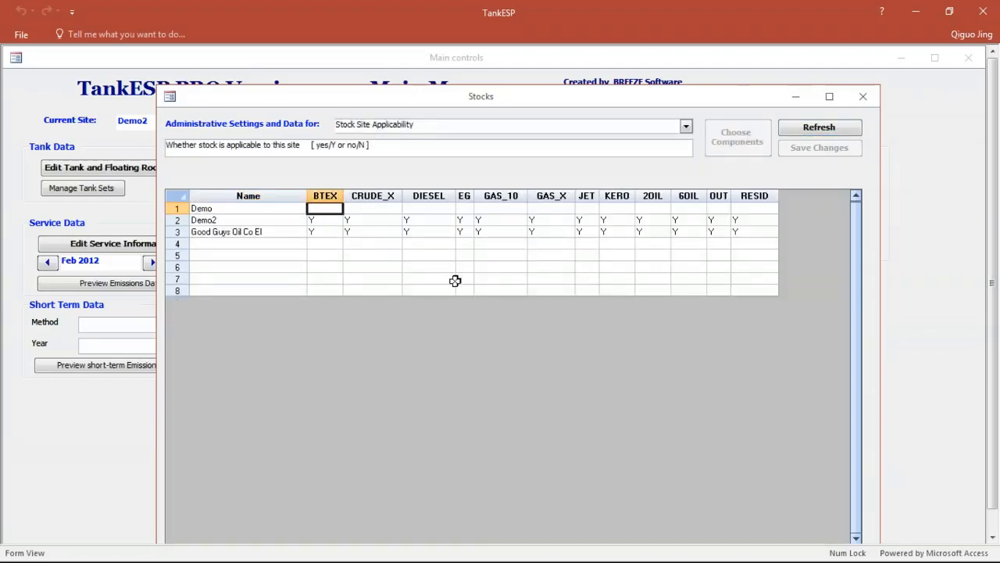
pyautogui.write('Y')
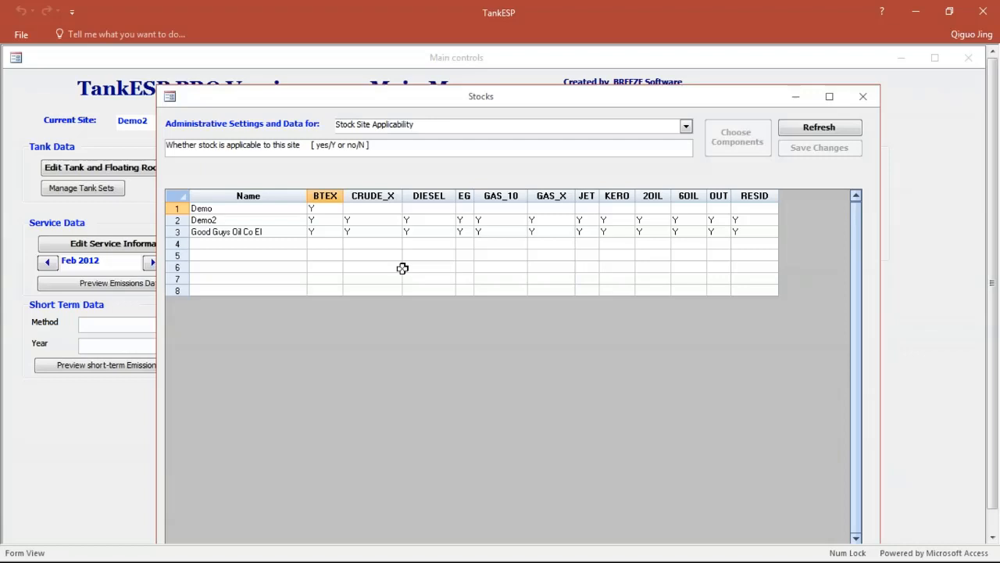
pyautogui.click(359, 205)
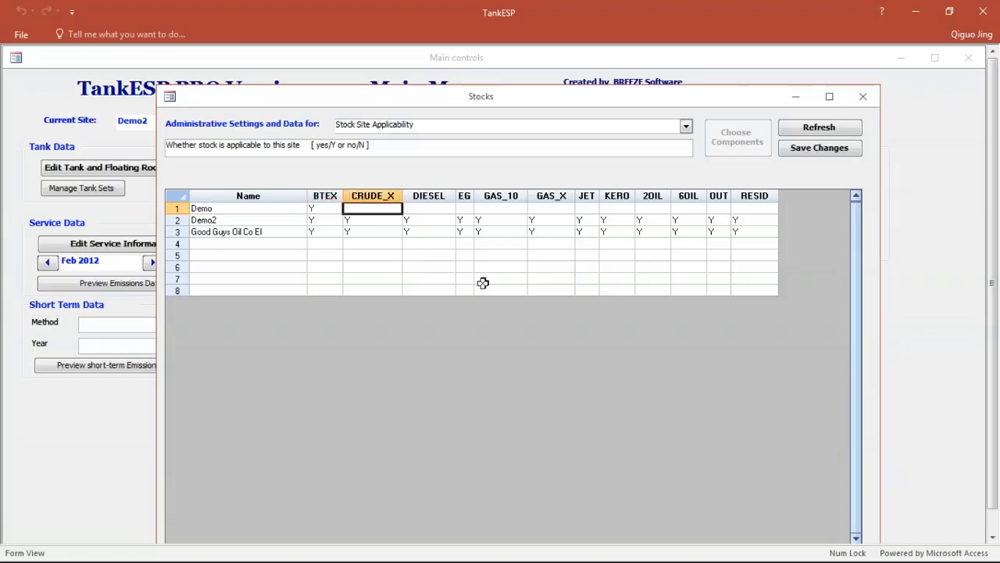
pyautogui.write('Y')
pyautogui.click(379, 233)
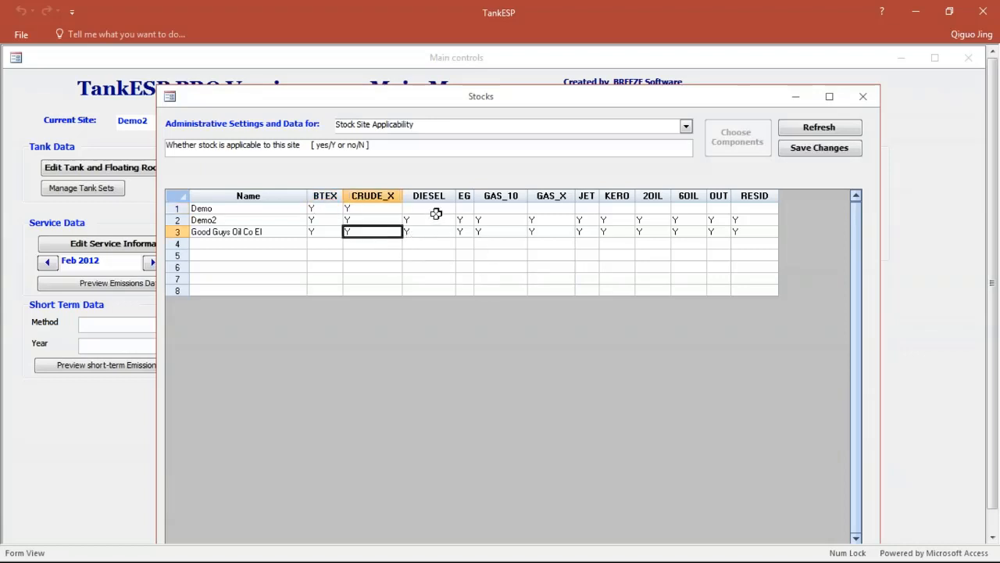
# Step: Mark the DIESEL, EG and GAS_10 stocks as applicable (Y) to the Demo site
pyautogui.click(435, 208)
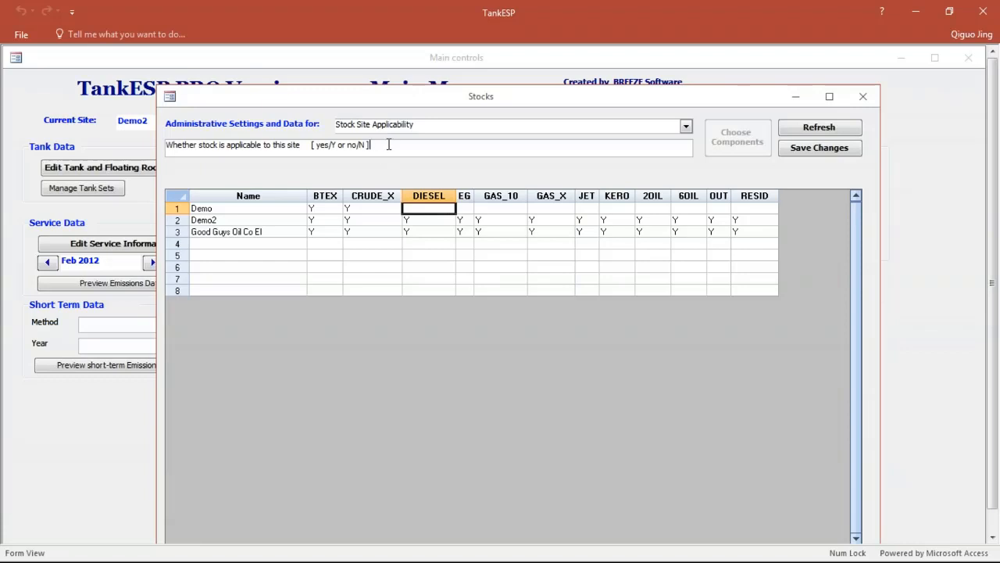
pyautogui.moveTo(389, 145); pyautogui.dragTo(160, 144)
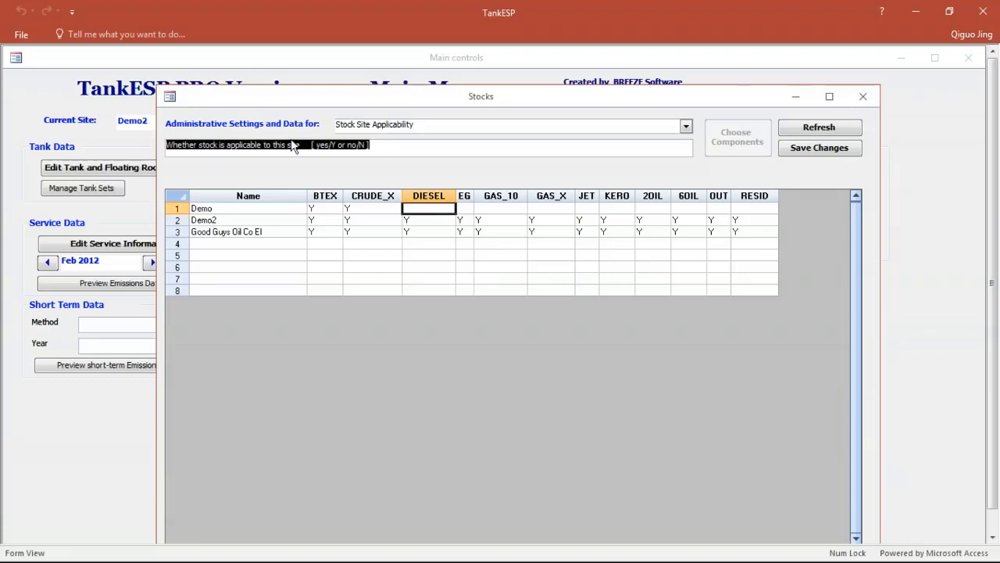
pyautogui.click(384, 150)
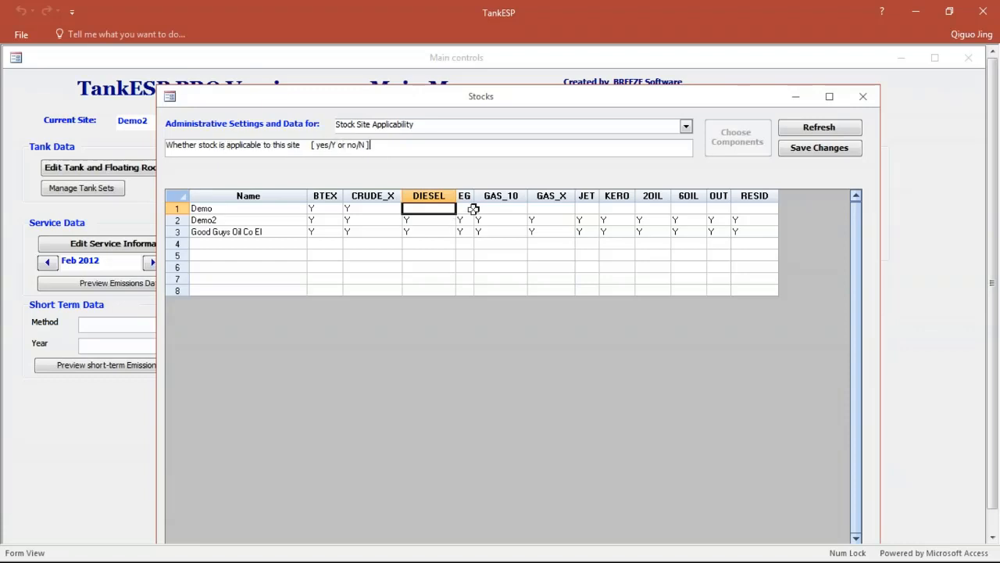
pyautogui.write('Y')
pyautogui.click(435, 211)
pyautogui.write('Y')
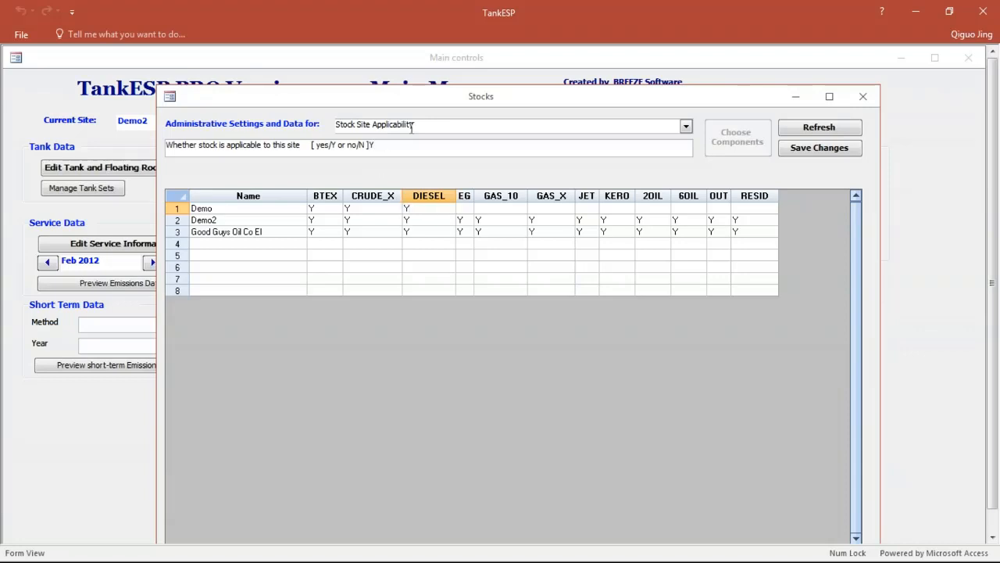
pyautogui.click(465, 209)
pyautogui.write('Y')
pyautogui.click(494, 209)
pyautogui.write('Y')
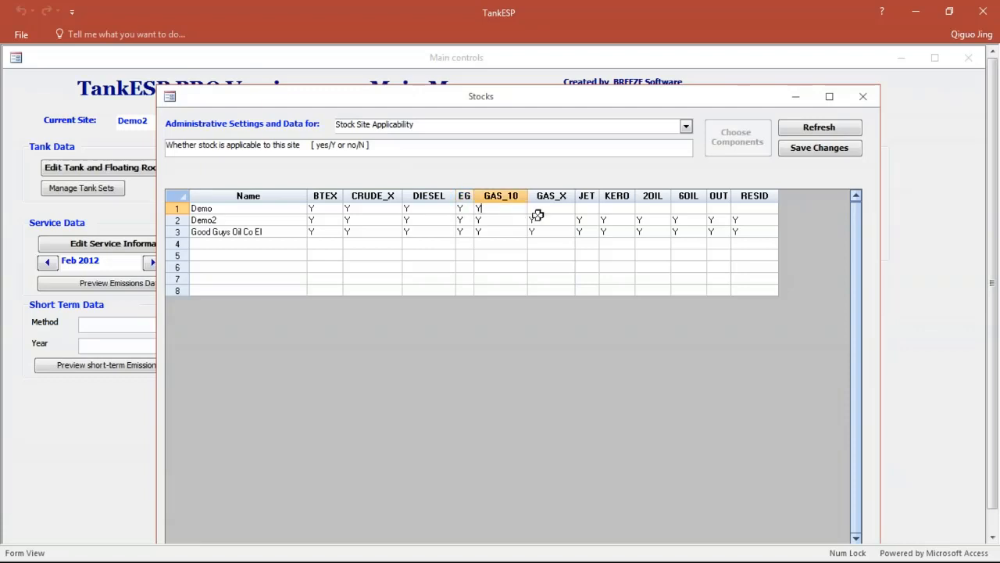
# Step: Mark the GAS_X, JET and KERO stocks as applicable (Y) to the Demo site
pyautogui.click(573, 210)
pyautogui.write('Y')
pyautogui.click(585, 209)
pyautogui.write('Y')
pyautogui.click(606, 209)
pyautogui.write('Y')
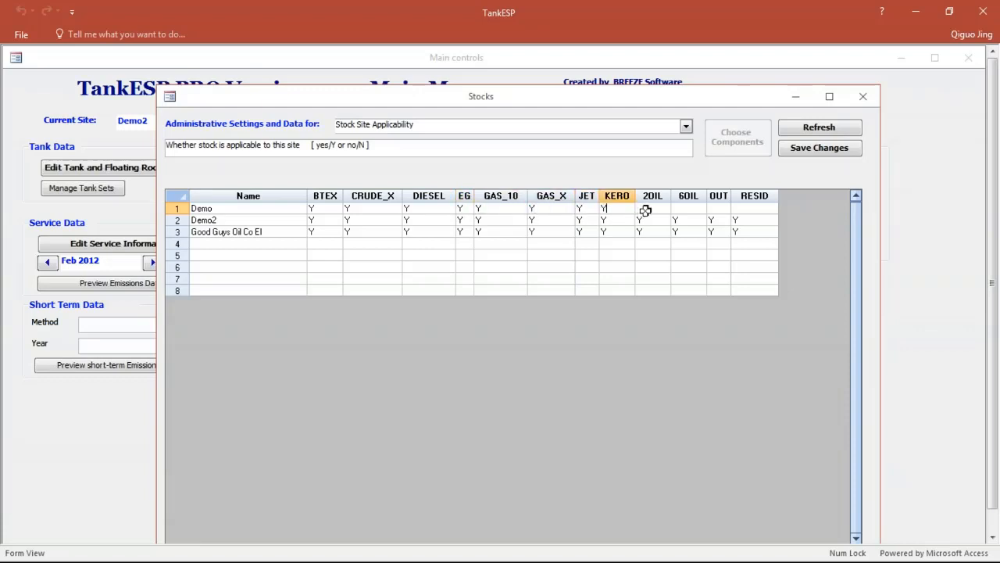
# Step: Mark 2OIL, 6OIL, OUT and RESID as applicable (Y) to the Demo site, and save the stock applicability changes
pyautogui.click(646, 209)
pyautogui.write('Y')
pyautogui.click(683, 208)
pyautogui.write('Y')
pyautogui.click(724, 209)
pyautogui.write('Y')
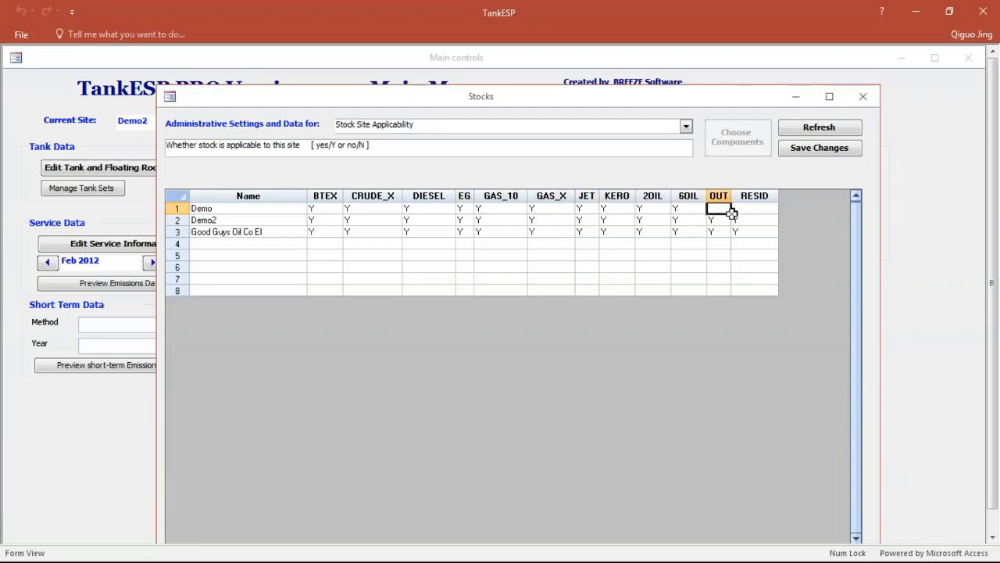
pyautogui.click(744, 210)
pyautogui.write('Y')
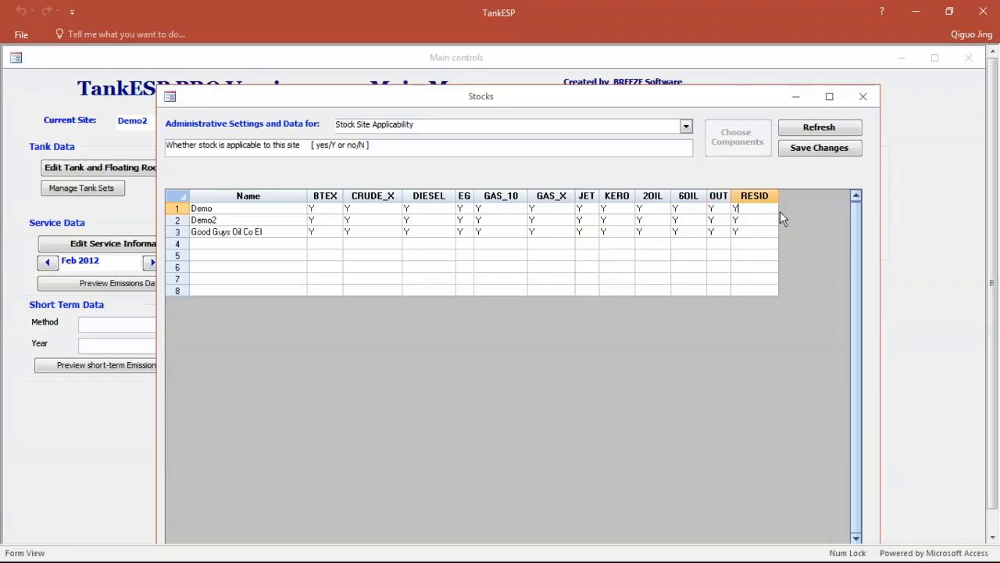
pyautogui.click(819, 151)
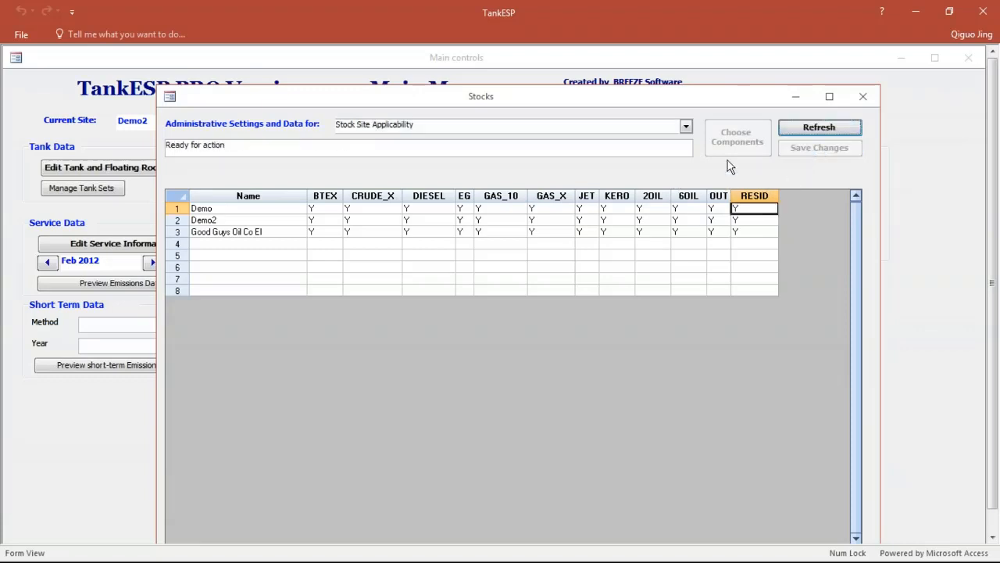
pyautogui.click(865, 99)
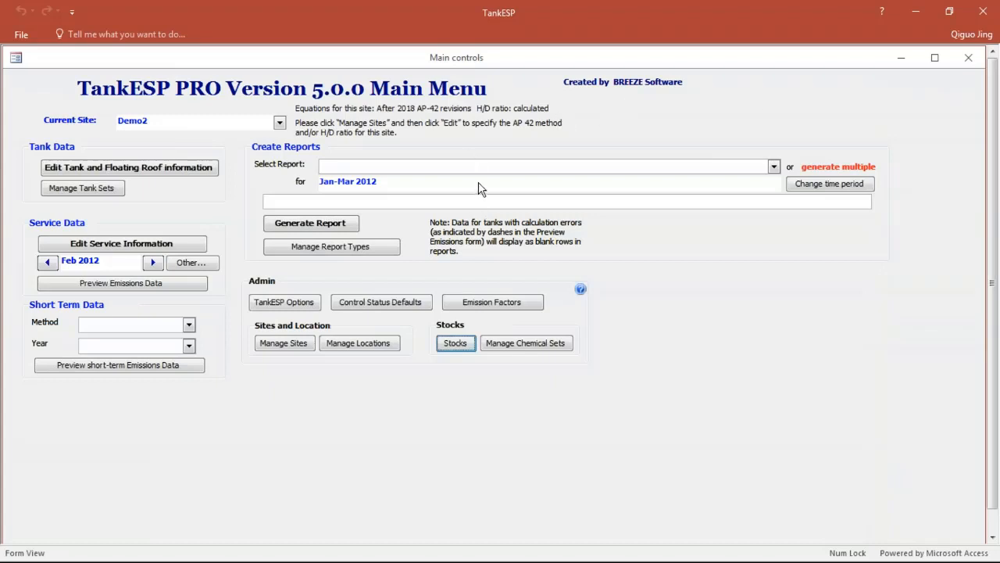
# Step: Make Demo the current site and add tank T-0001 with start date 1/1/2007, diameter 60 ft and height 45 ft
pyautogui.click(279, 124)
pyautogui.click(249, 136)
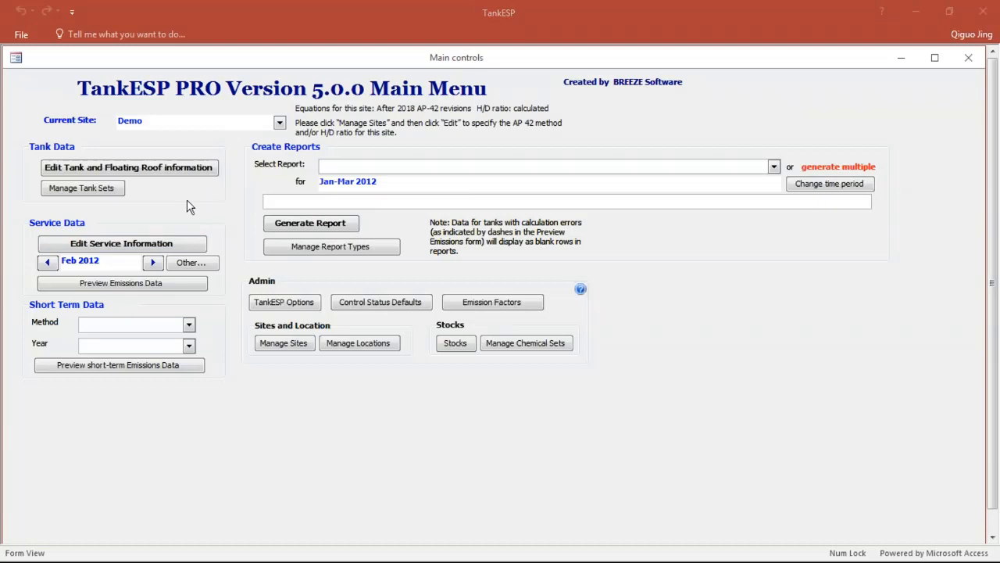
pyautogui.click(151, 167)
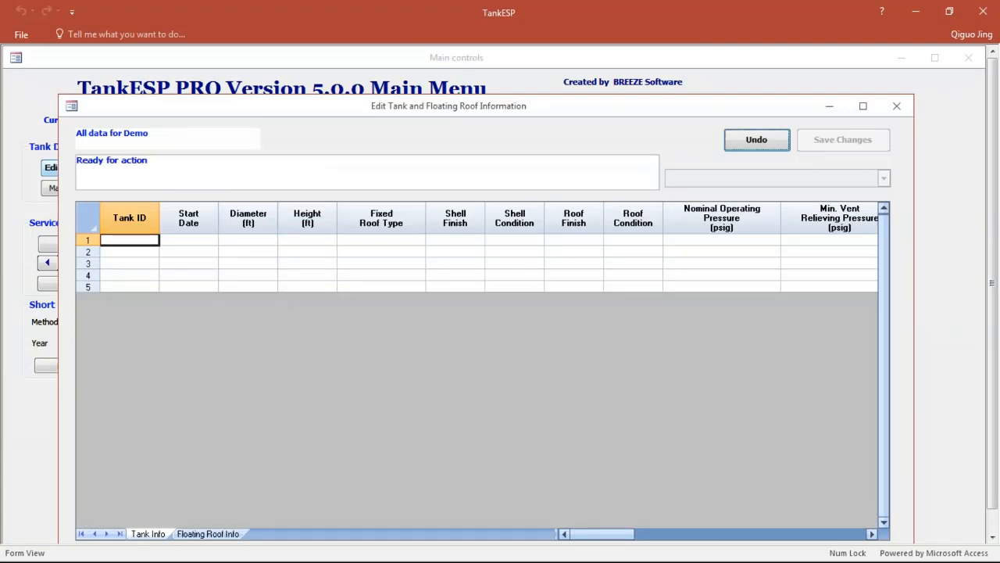
pyautogui.click(128, 246)
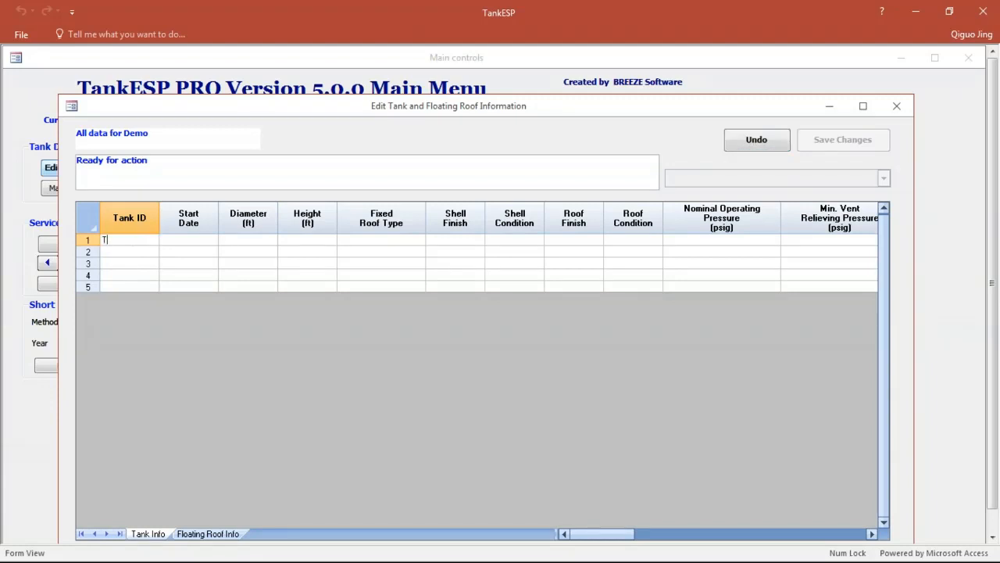
pyautogui.click(195, 239)
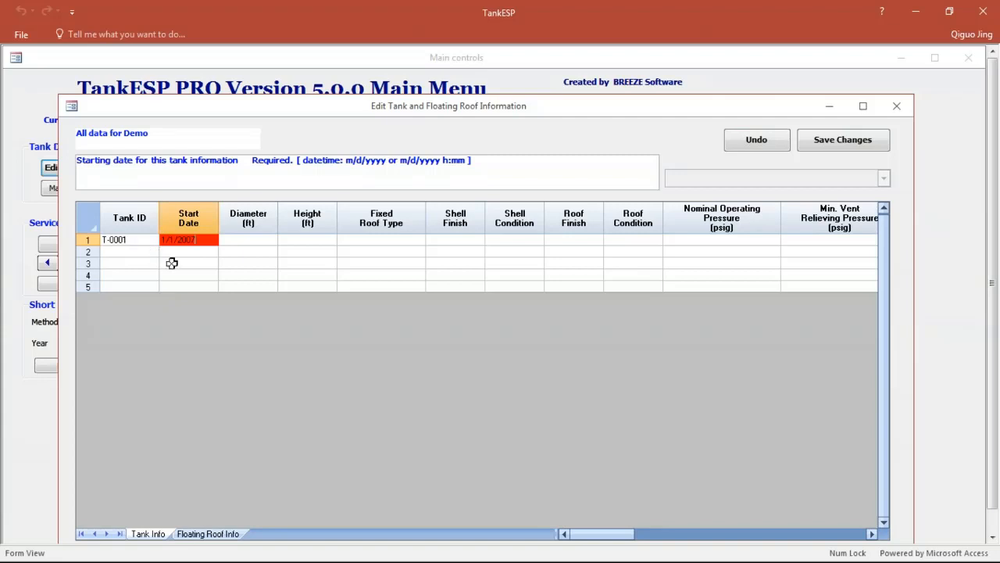
pyautogui.click(239, 241)
pyautogui.write('60')
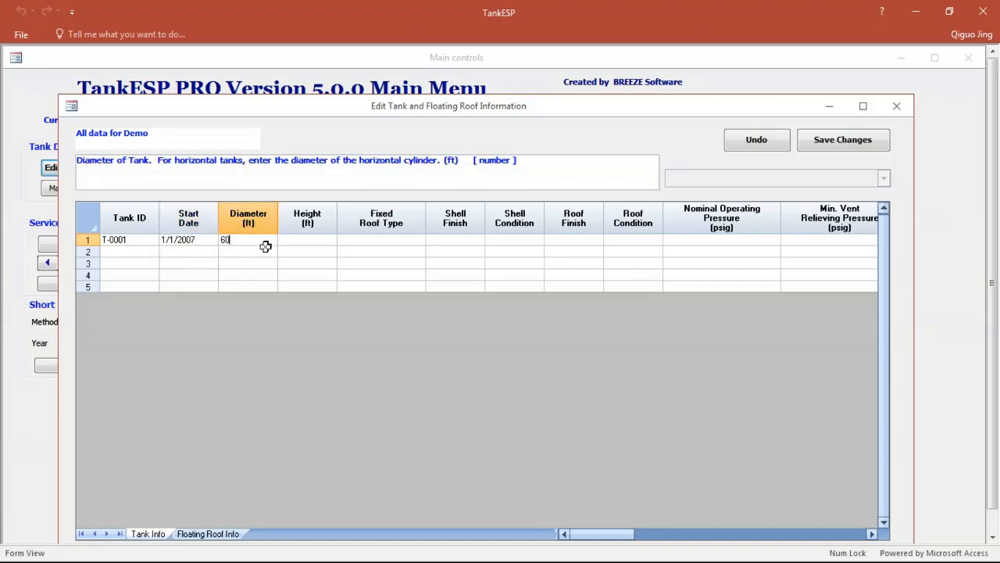
pyautogui.click(306, 243)
pyautogui.write('45')
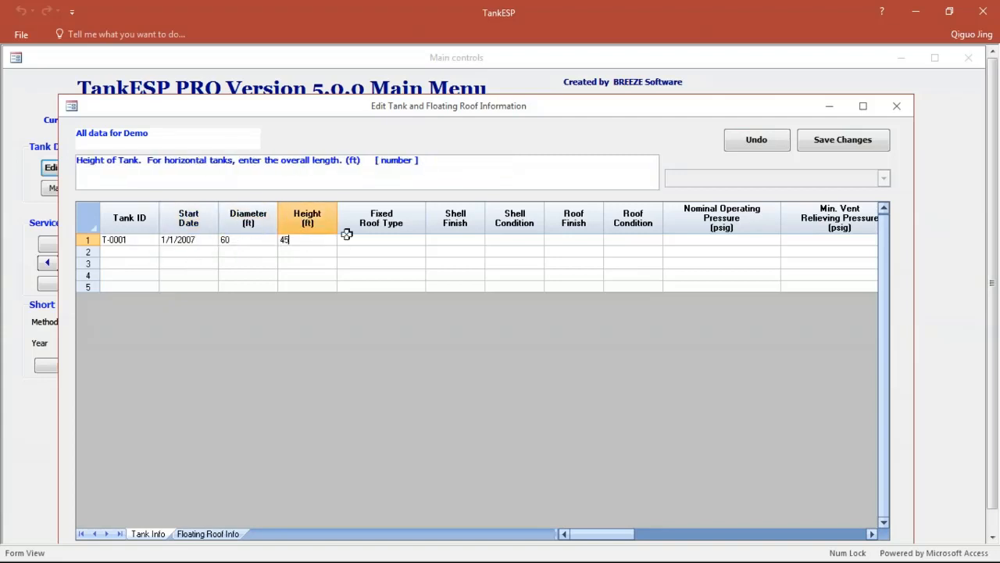
# Step: Set the fixed roof type of tank T-0001 to No fixed roof (open top)
pyautogui.click(359, 242)
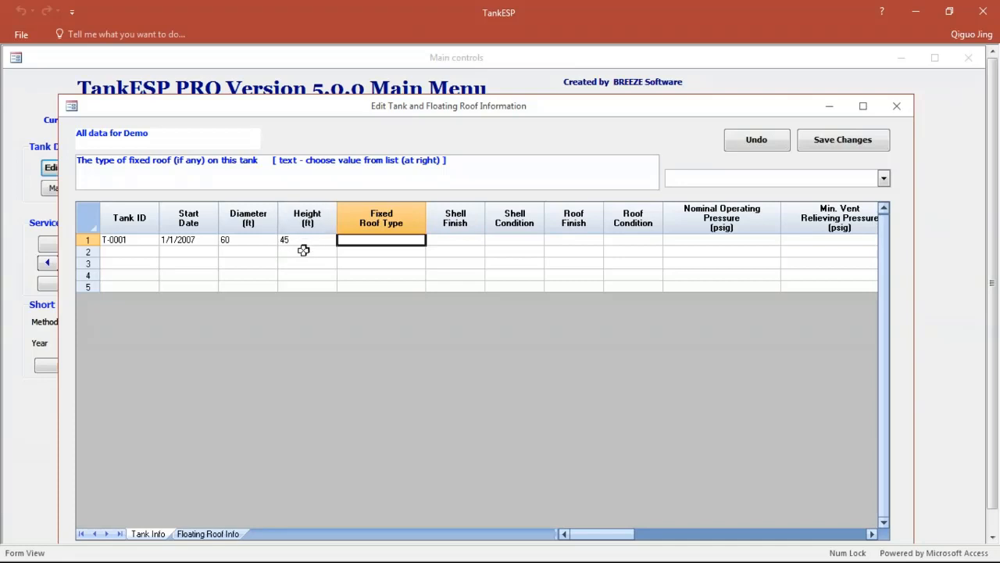
pyautogui.click(254, 244)
pyautogui.click(301, 240)
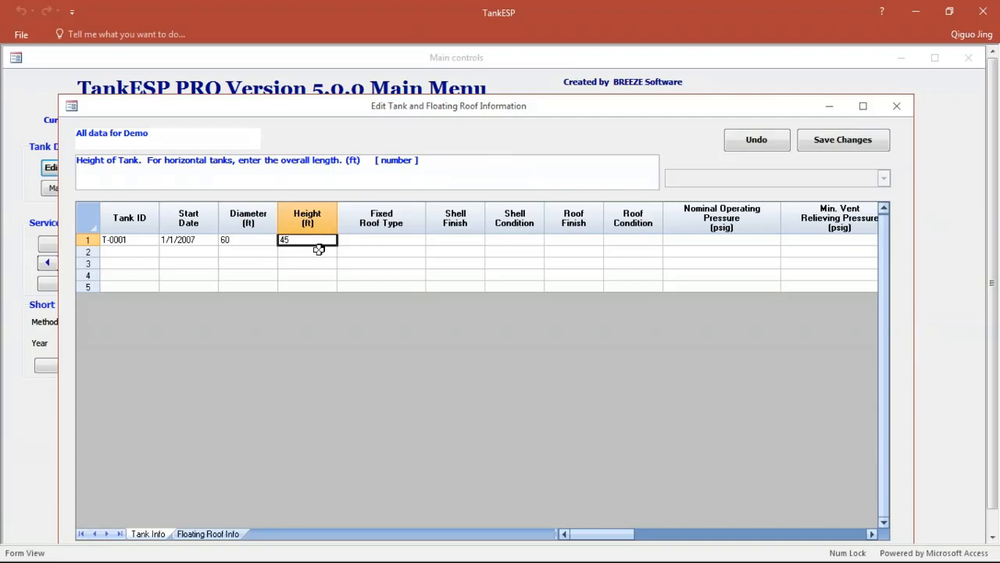
pyautogui.click(402, 240)
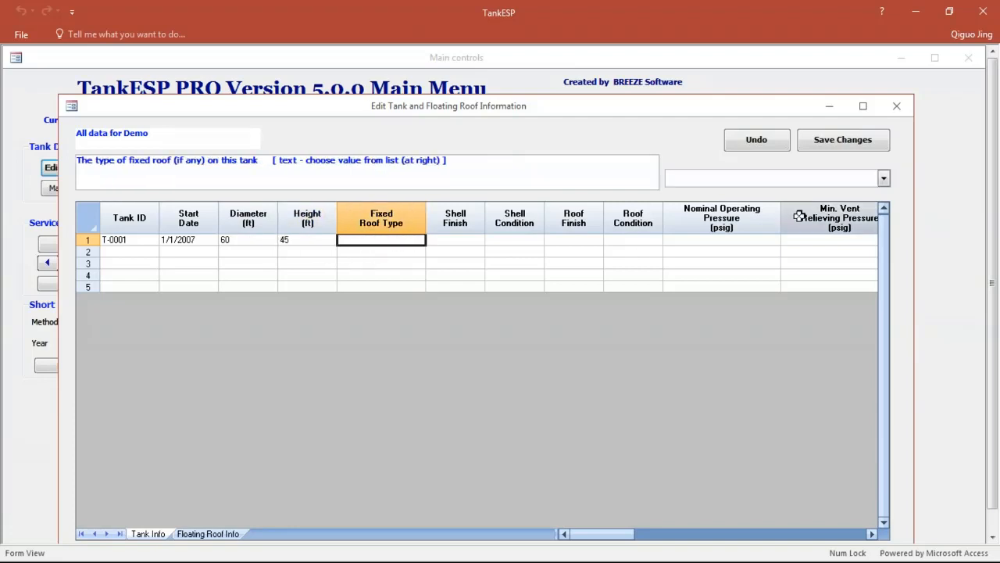
pyautogui.click(884, 179)
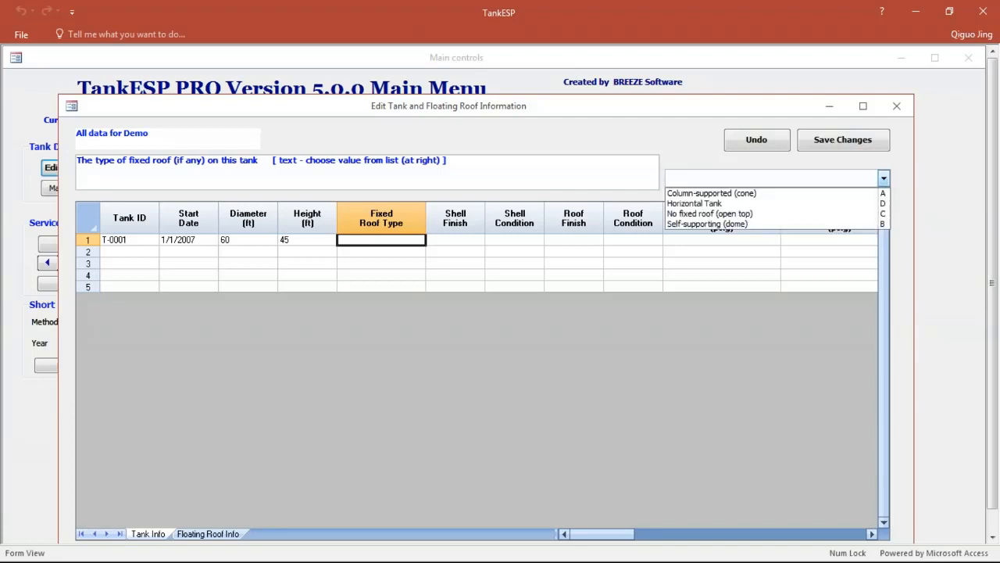
pyautogui.click(770, 213)
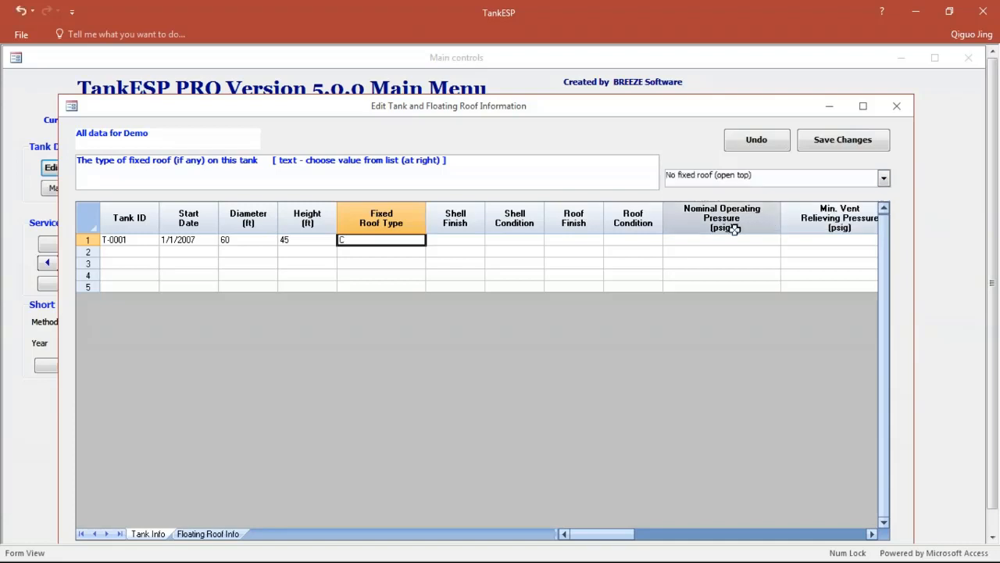
# Step: Set the shell finish of tank T-0001 to beige/cream-colored paint
pyautogui.click(469, 240)
pyautogui.click(878, 179)
pyautogui.click(712, 213)
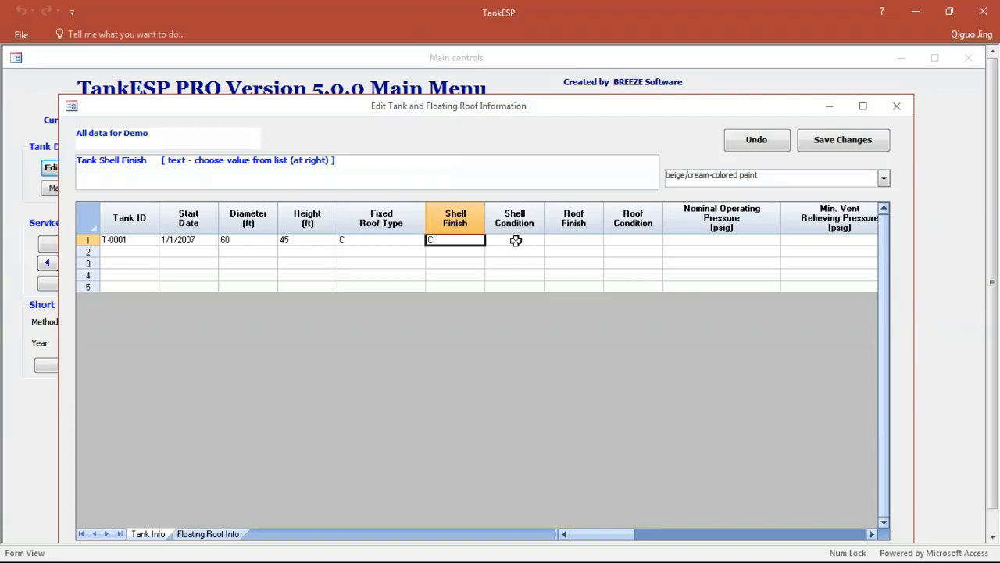
# Step: Read the input guidance for the shell condition and roof finish fields in the tank information
pyautogui.click(517, 240)
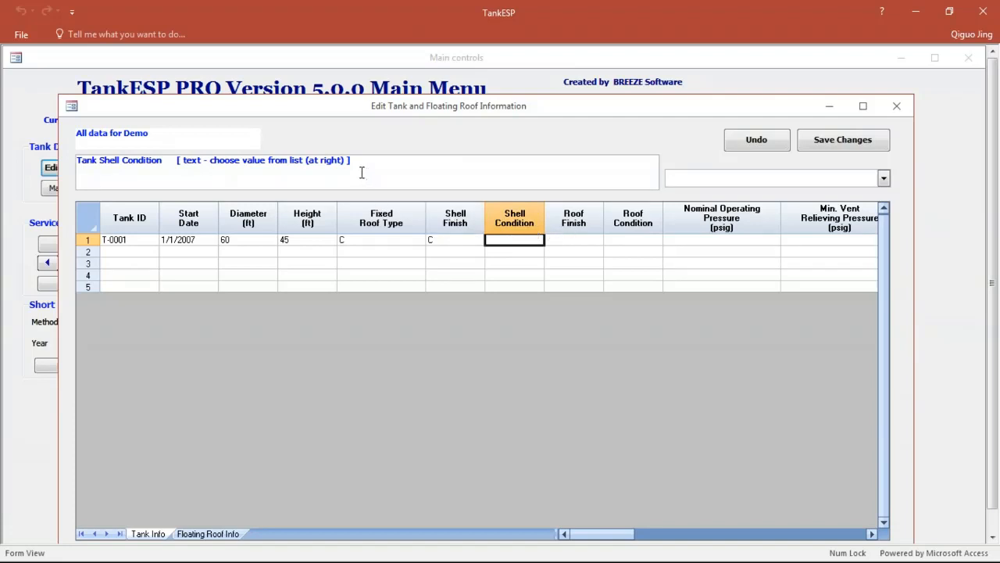
pyautogui.moveTo(362, 161); pyautogui.dragTo(76, 145)
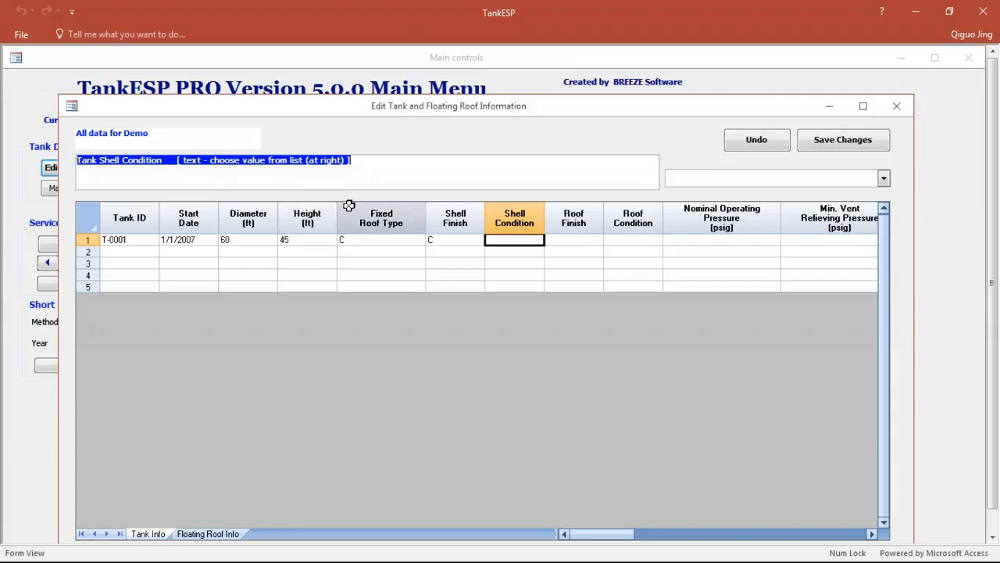
pyautogui.click(561, 250)
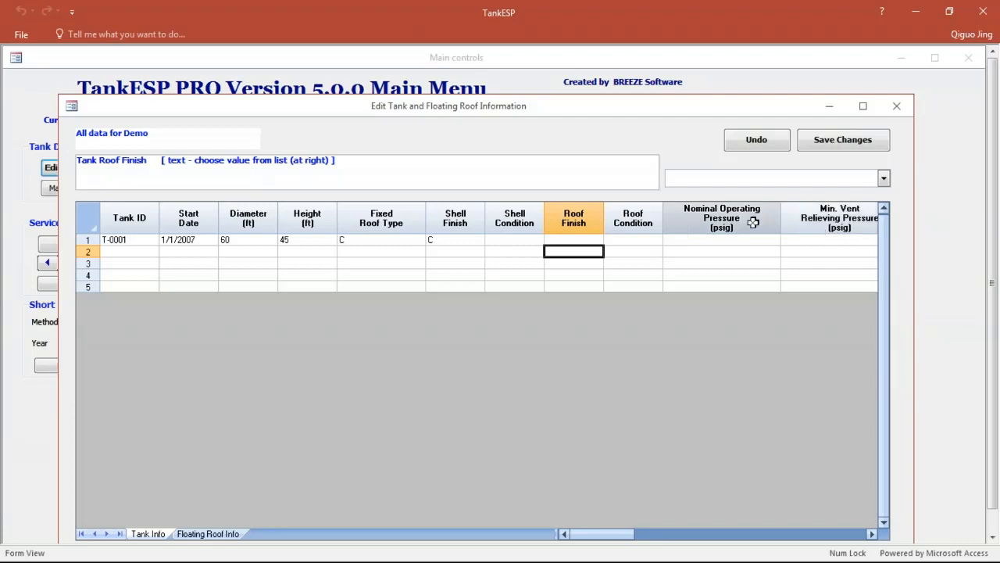
# Step: Open the floating roof information and look through the available floating roof types for the first row
pyautogui.click(226, 532)
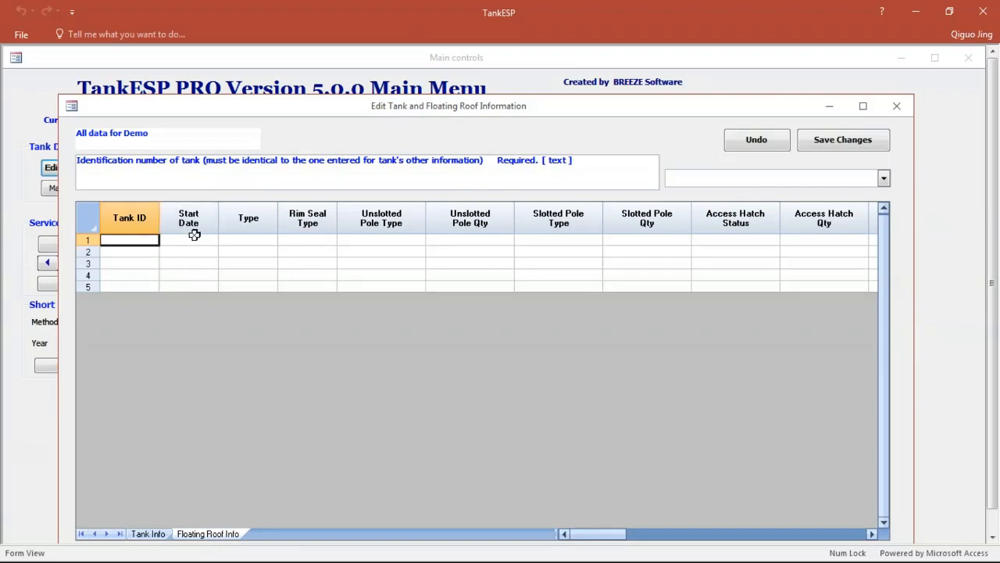
pyautogui.click(249, 240)
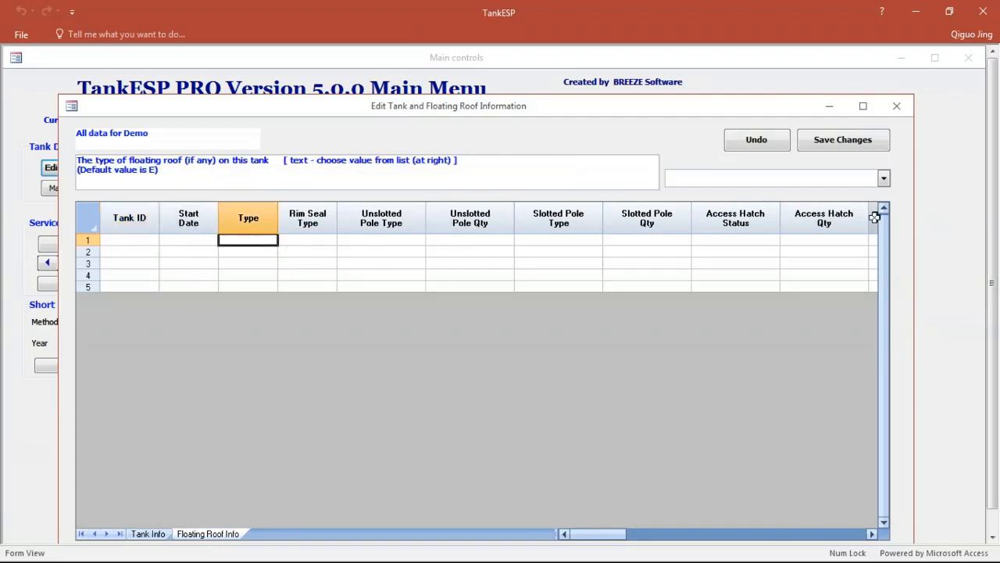
pyautogui.click(884, 178)
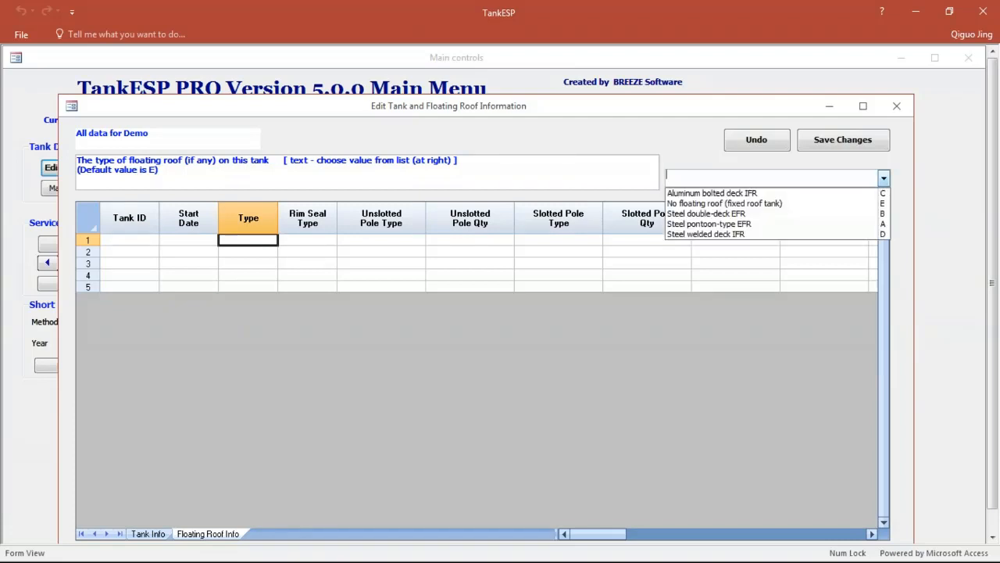
# Step: Look through the floating roof fields, including rim seal, unslotted pole, access hatch, leg and rim vent columns, and read their input guidance
pyautogui.click(308, 239)
pyautogui.click(376, 241)
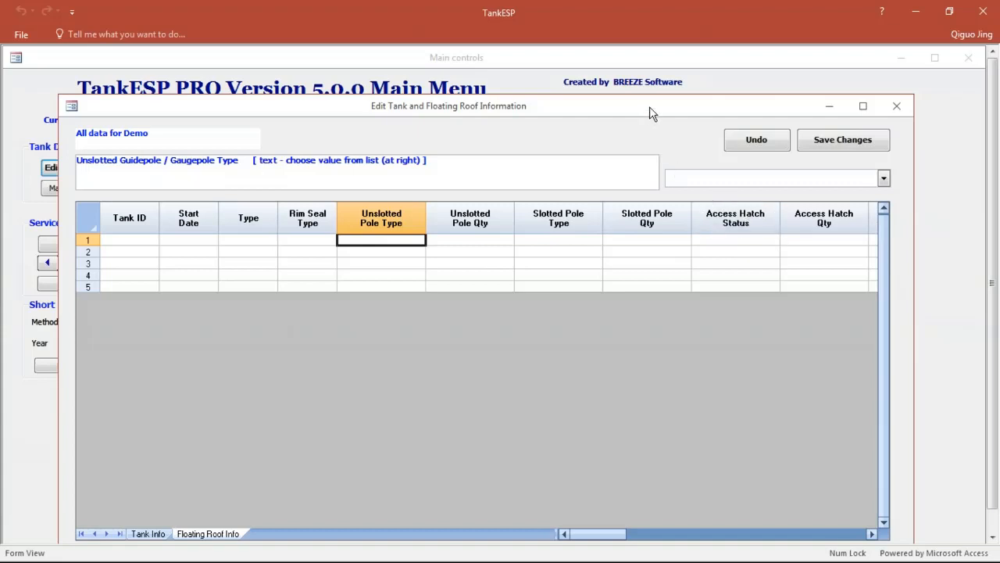
pyautogui.moveTo(650, 113); pyautogui.dragTo(647, 372)
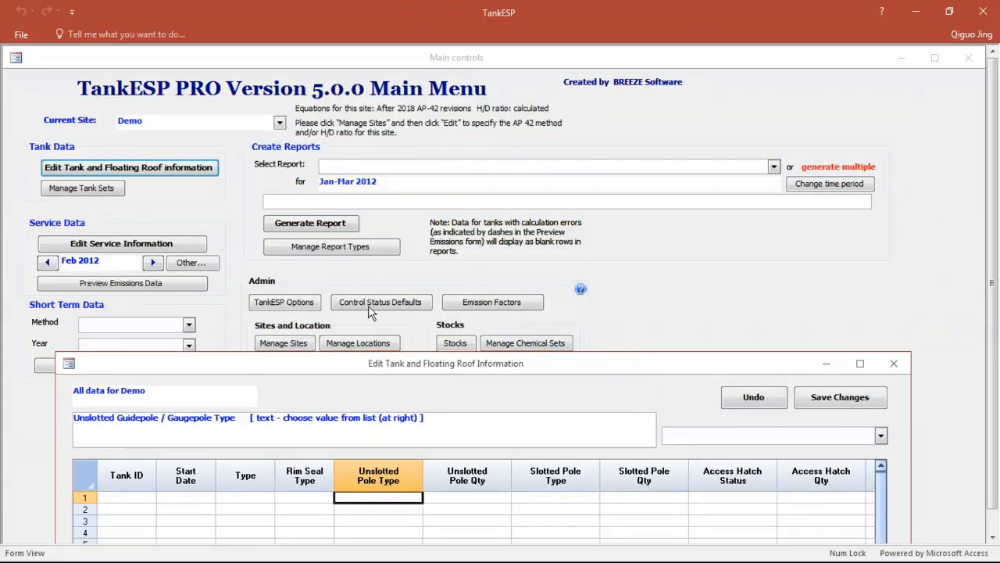
pyautogui.moveTo(468, 365); pyautogui.dragTo(472, 192)
pyautogui.moveTo(732, 335); pyautogui.dragTo(855, 347)
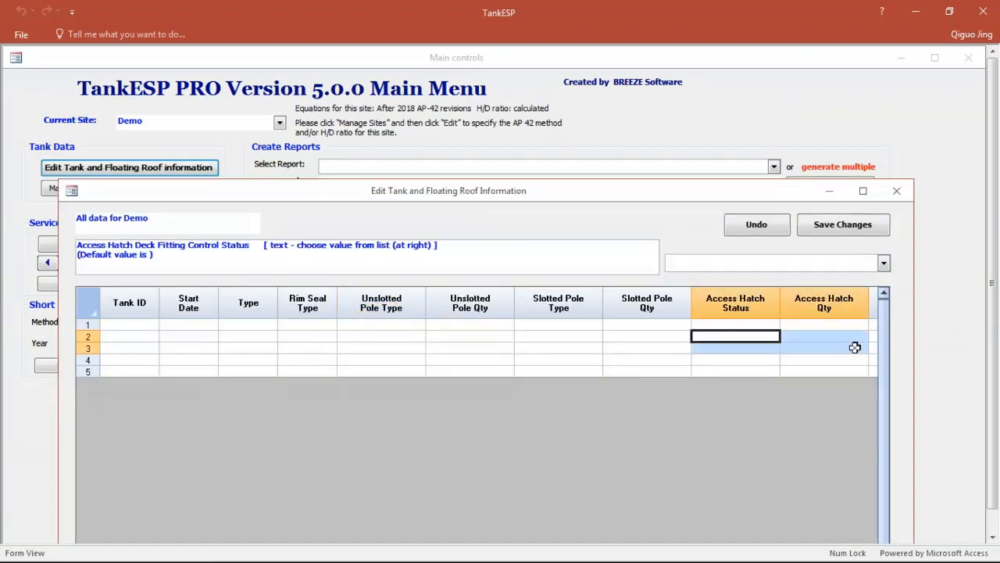
pyautogui.moveTo(800, 199); pyautogui.dragTo(789, 72)
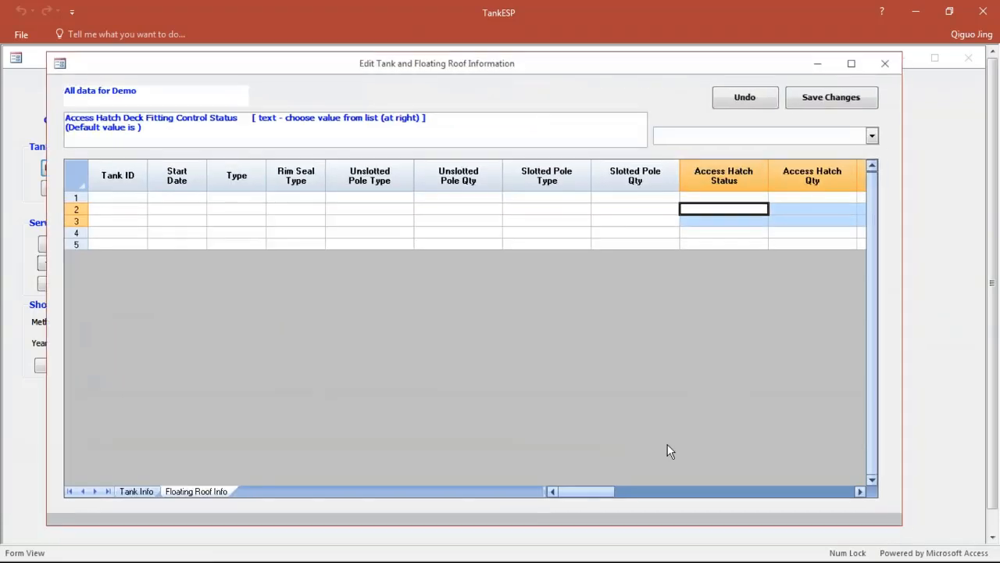
pyautogui.moveTo(611, 492); pyautogui.dragTo(715, 492)
pyautogui.click(353, 200)
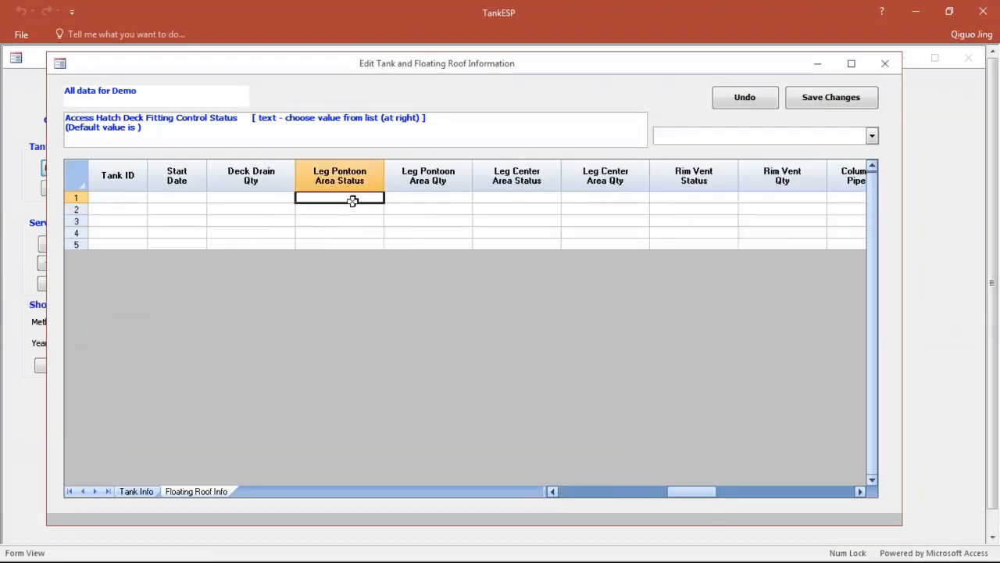
pyautogui.moveTo(353, 201); pyautogui.dragTo(818, 210)
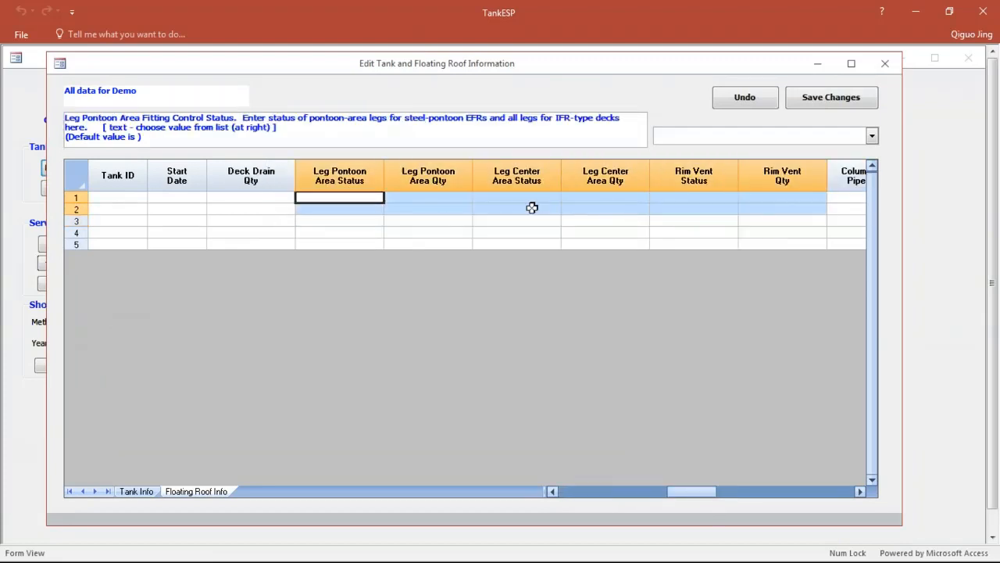
pyautogui.click(487, 205)
pyautogui.moveTo(691, 492); pyautogui.dragTo(582, 493)
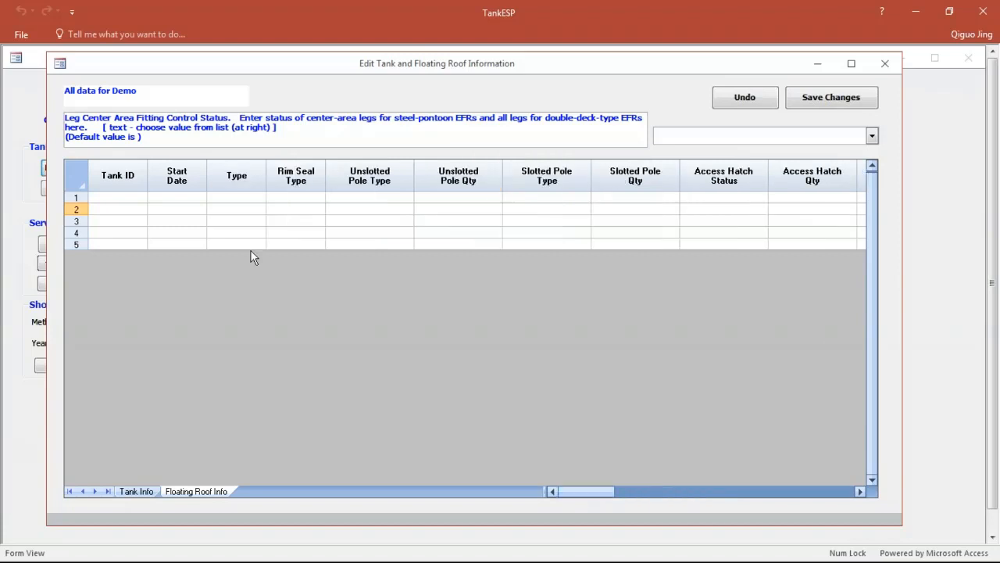
# Step: Return to the tank information, switch to Demo_Info.xlsx in Excel, and copy tank rows T-0001 to T-0005 from Tank ID through Location
pyautogui.click(137, 492)
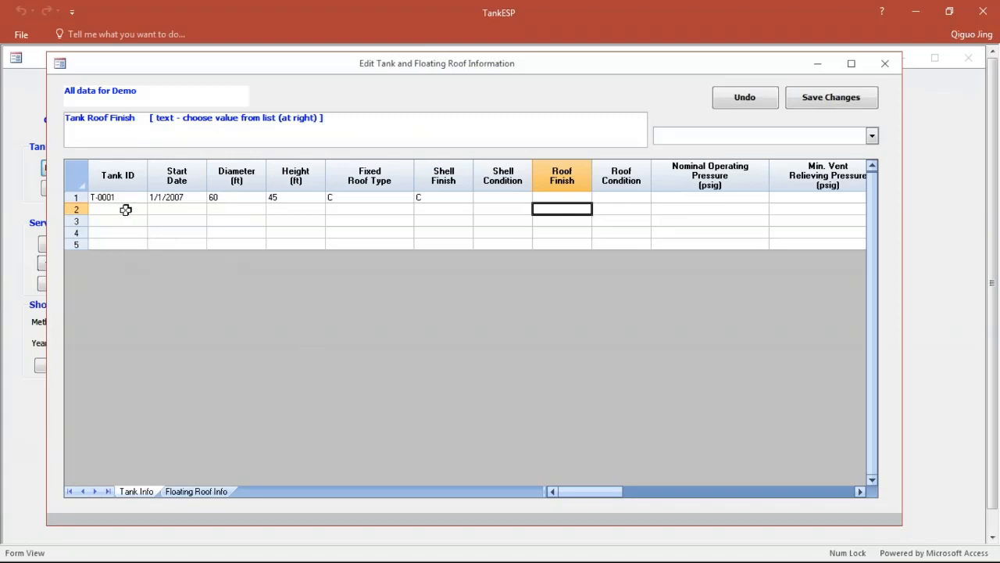
pyautogui.moveTo(123, 201); pyautogui.dragTo(444, 199)
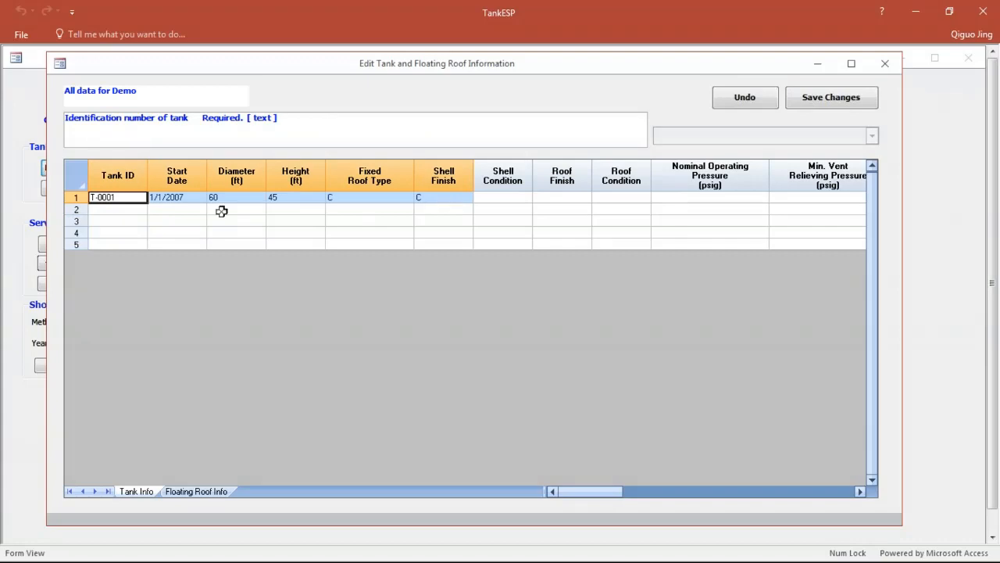
pyautogui.moveTo(0, 196); pyautogui.dragTo(474, 185)
pyautogui.doubleClick(475, 190)
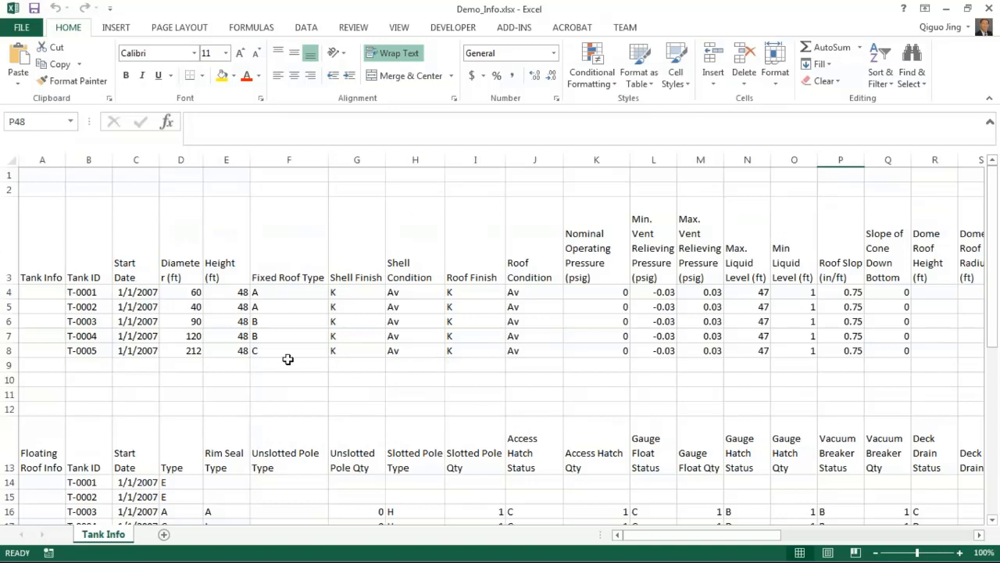
pyautogui.moveTo(84, 292); pyautogui.dragTo(997, 358)
pyautogui.moveTo(994, 358); pyautogui.dragTo(777, 344)
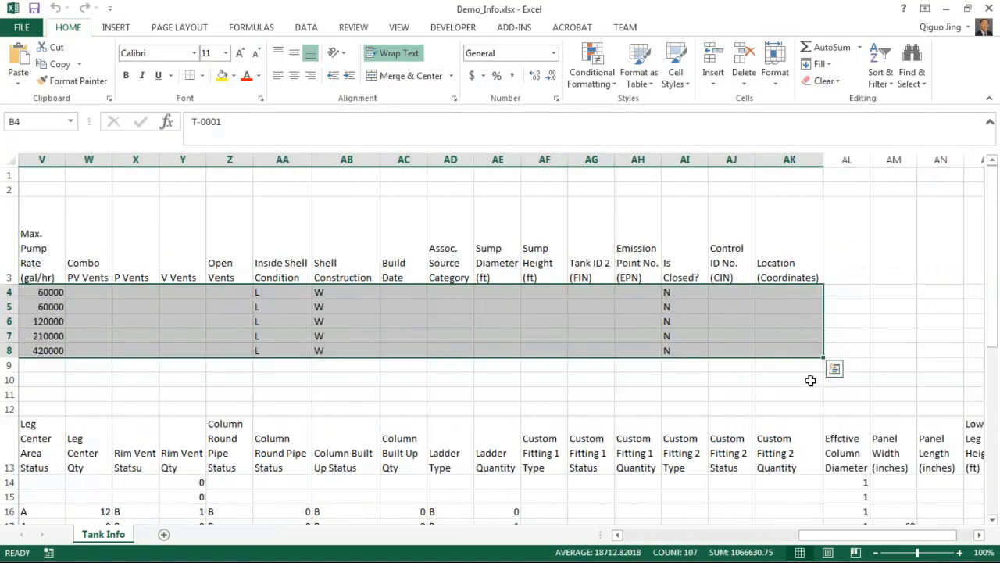
pyautogui.hotkey('ctrl', 'c')
# Step: Switch back to TankESP and insert 3 additional rows at row 4 of the tank information table
pyautogui.hotkey('alt', 'Tab')
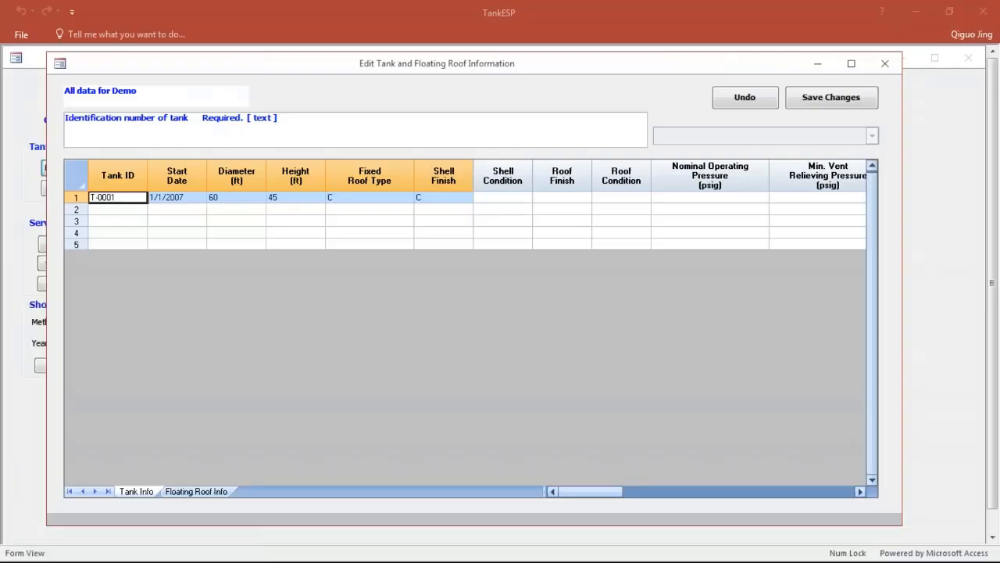
pyautogui.rightClick(161, 232)
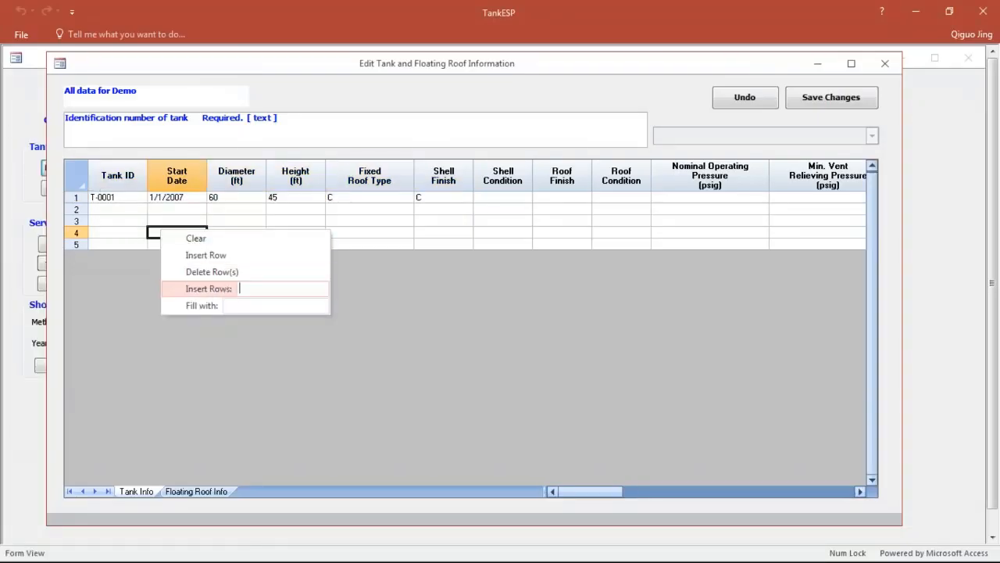
pyautogui.click(278, 289)
pyautogui.write('3')
pyautogui.press('Return')
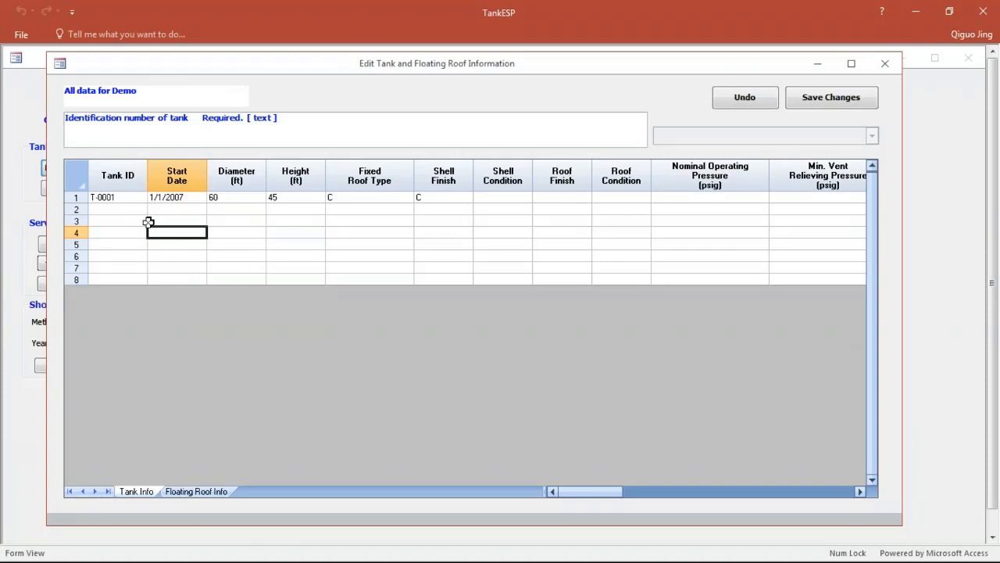
# Step: Paste the copied rows for tanks T-0001 to T-0005 into the tank information starting at the first Tank ID, and save the changes
pyautogui.click(115, 197)
pyautogui.rightClick(115, 197)
pyautogui.click(404, 220)
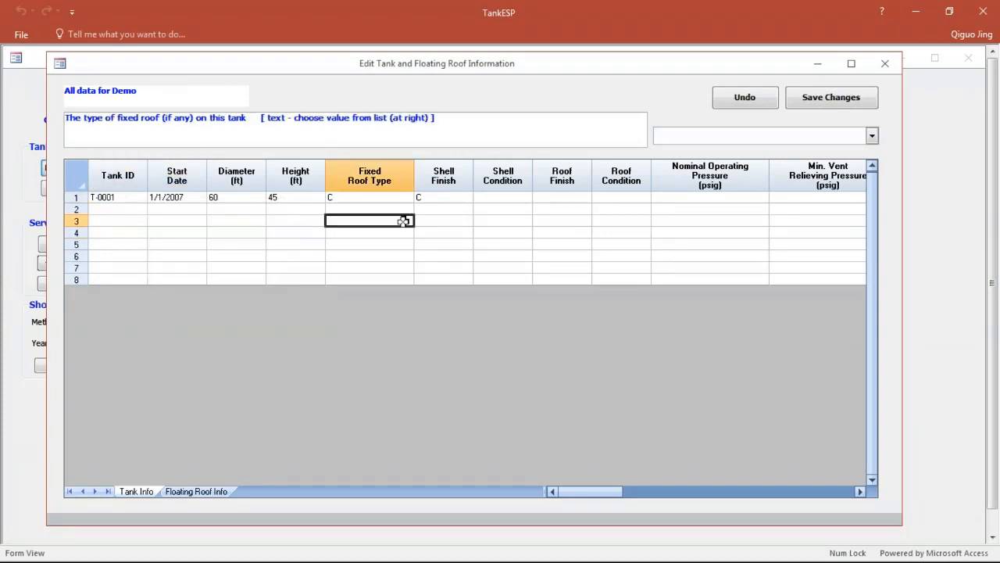
pyautogui.click(129, 197)
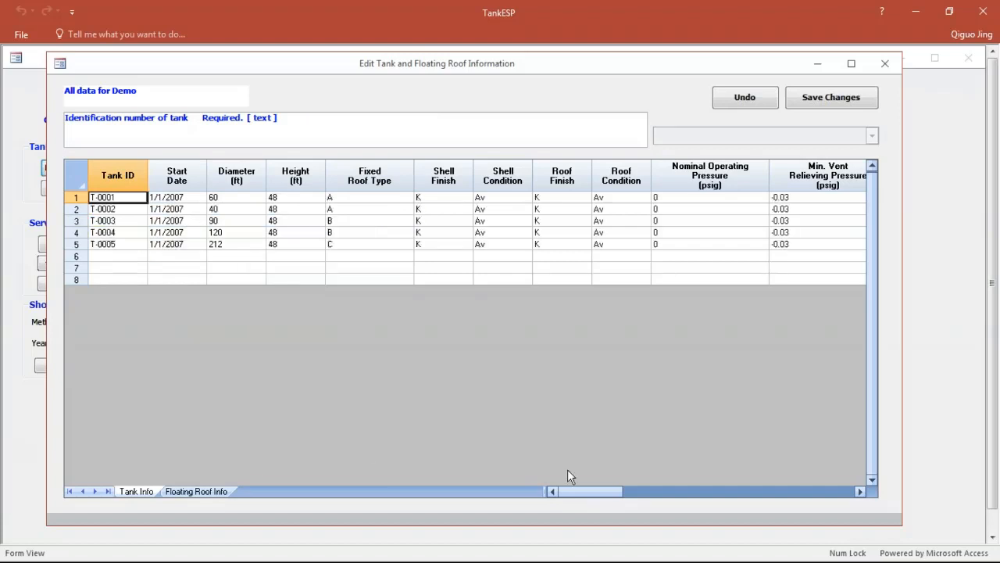
pyautogui.click(841, 108)
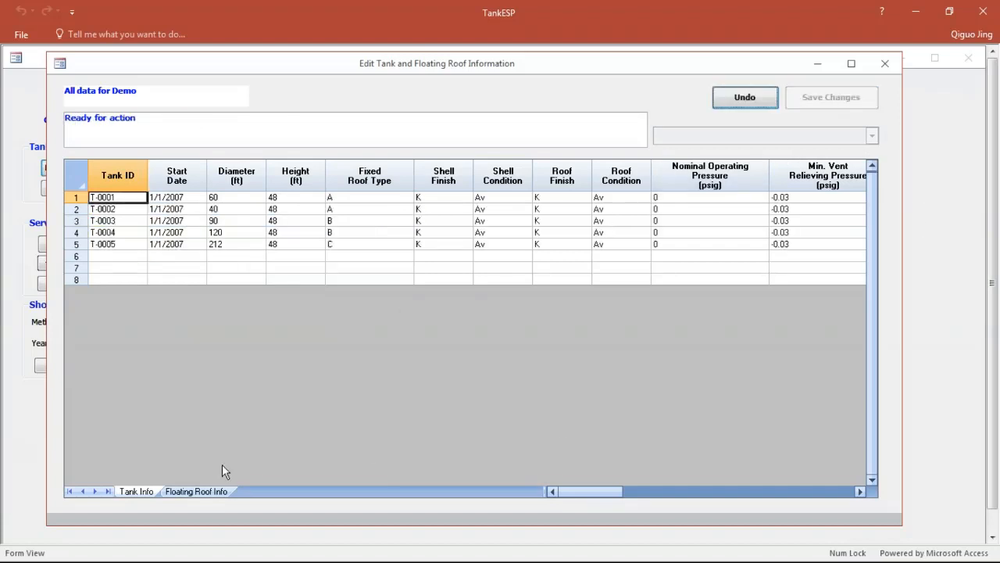
# Step: Open the floating roof information and insert 3 additional rows at row 3
pyautogui.click(207, 486)
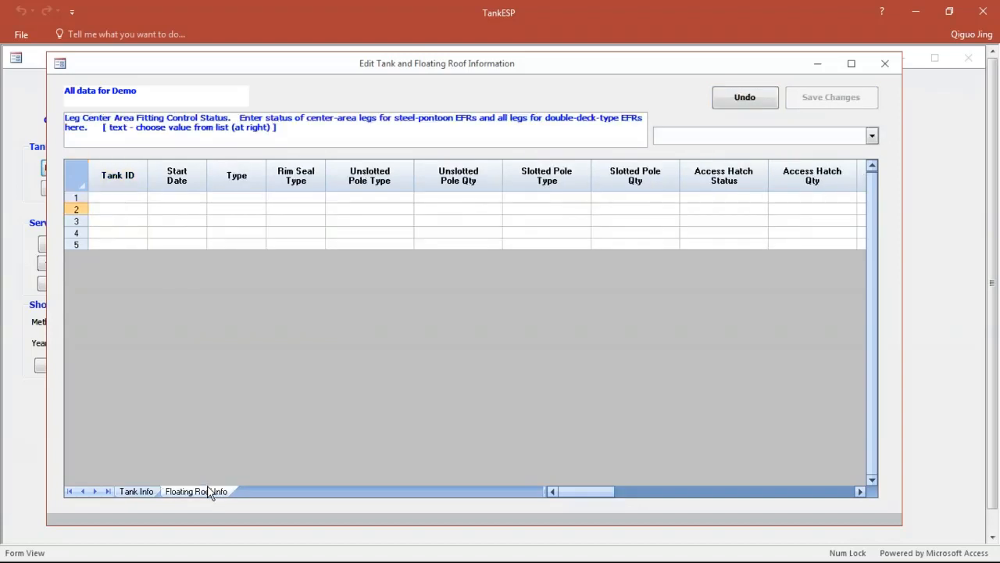
pyautogui.rightClick(262, 221)
pyautogui.click(354, 276)
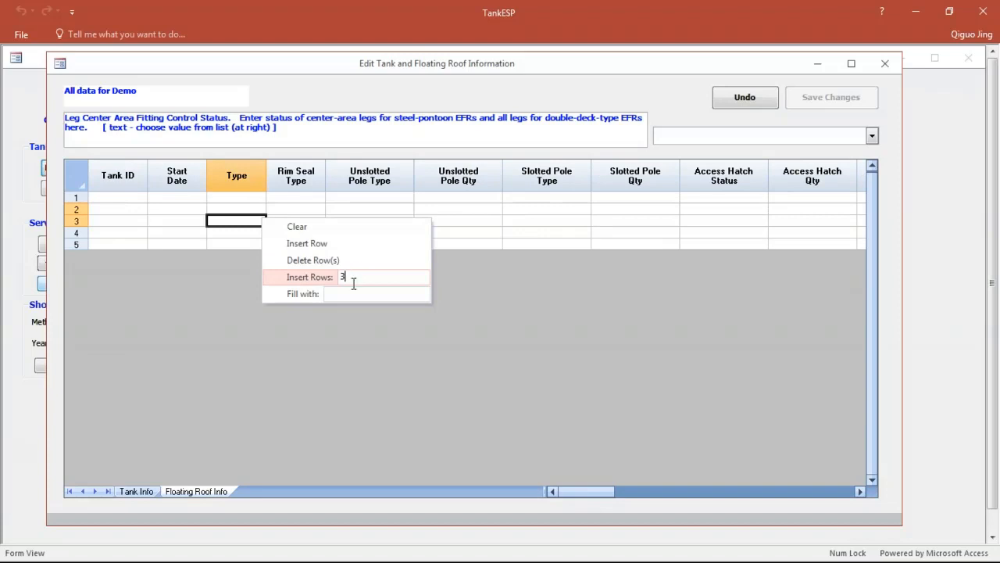
pyautogui.press('Return')
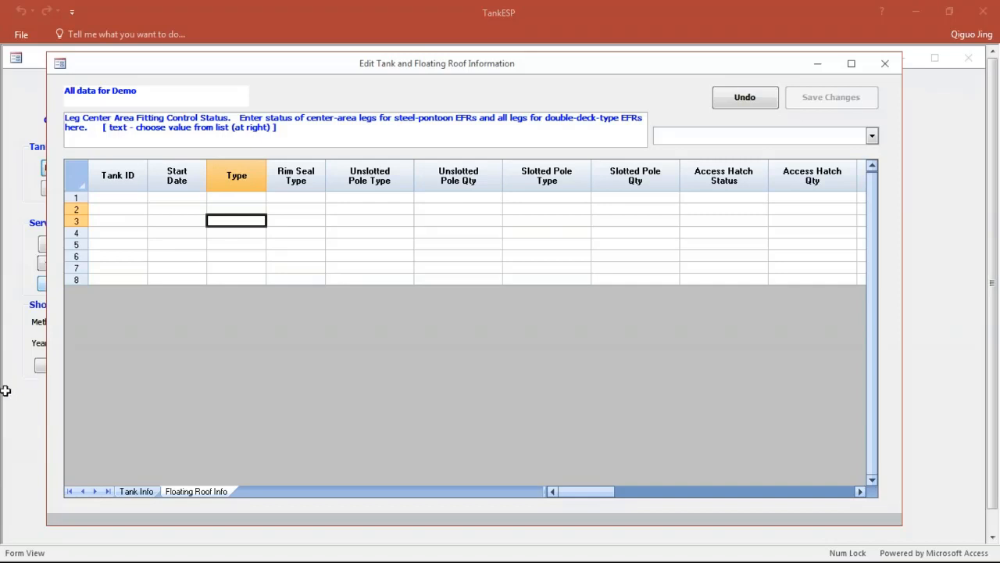
# Step: Paste the floating roof data for tanks T-0001 to T-0005 starting at the first Tank ID, and save the changes
pyautogui.click(116, 198)
pyautogui.click(121, 200)
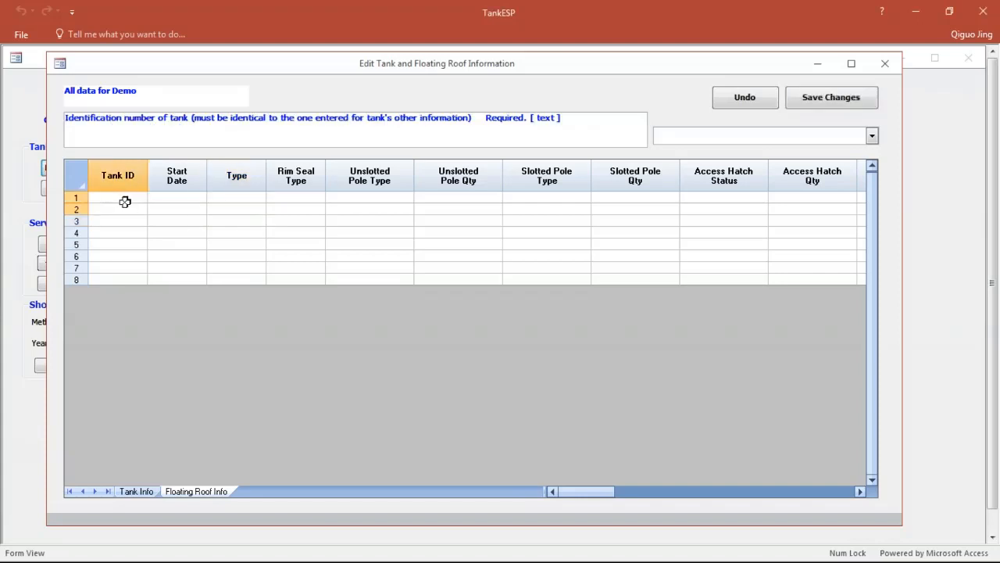
pyautogui.hotkey('ctrl', 'v')
pyautogui.click(827, 95)
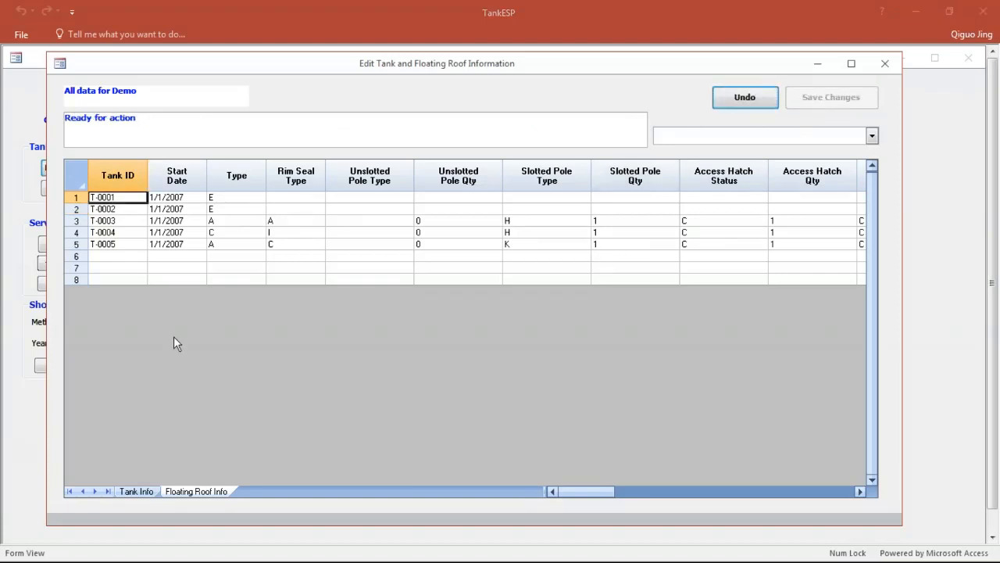
# Step: Close and reopen the tank information, check the first tank's shell condition, and view the available roof condition options
pyautogui.click(136, 491)
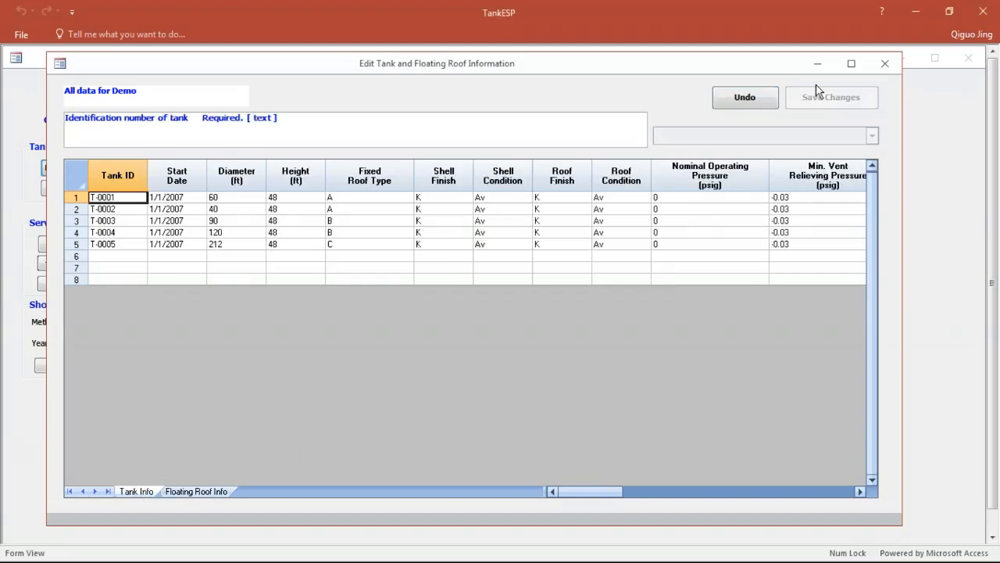
pyautogui.click(885, 63)
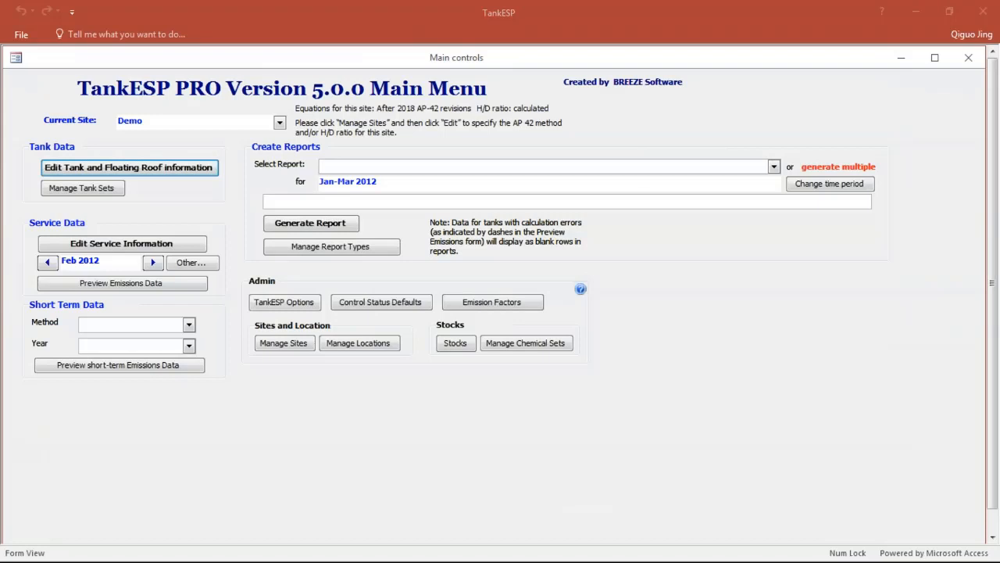
pyautogui.click(182, 171)
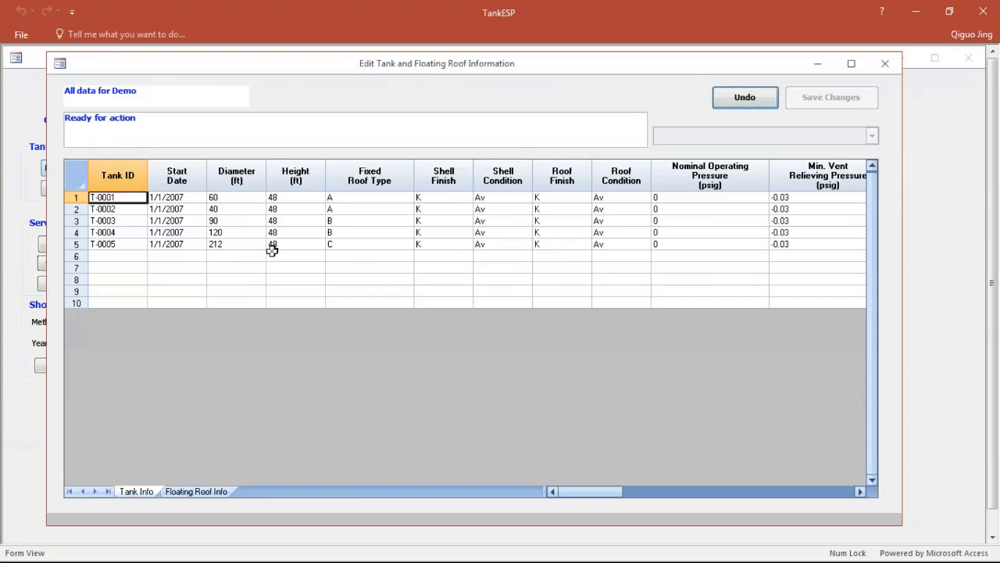
pyautogui.click(479, 197)
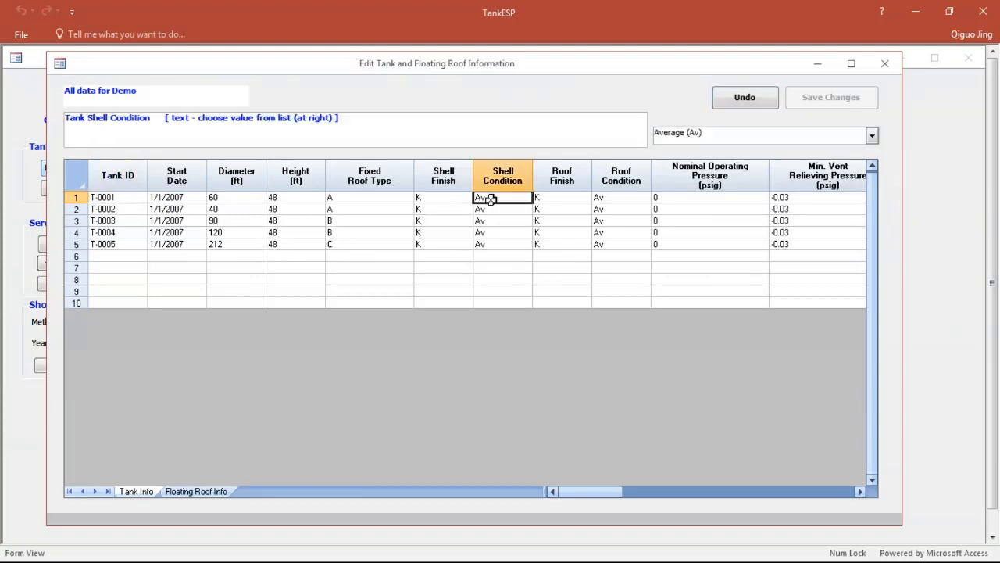
pyautogui.click(612, 207)
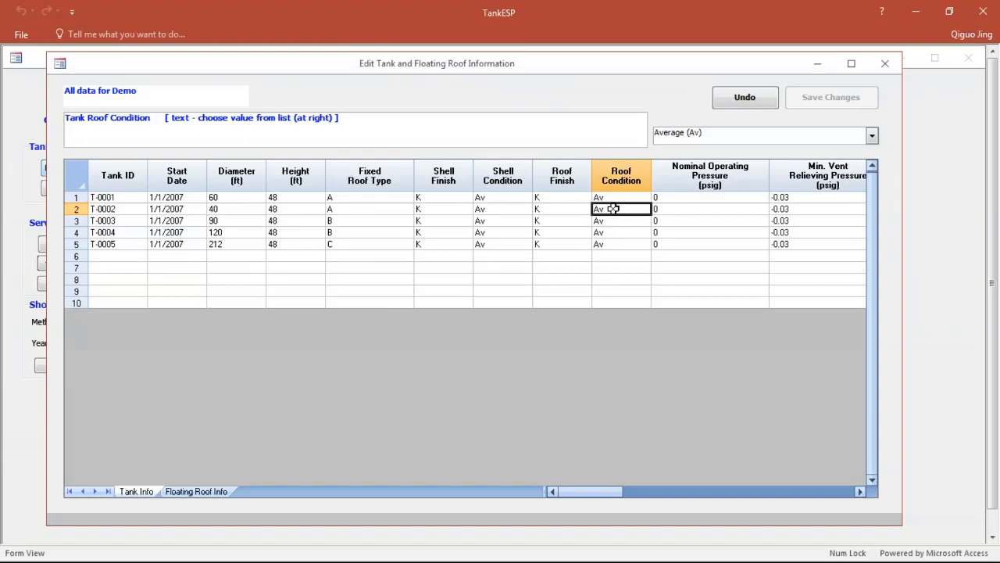
pyautogui.click(872, 136)
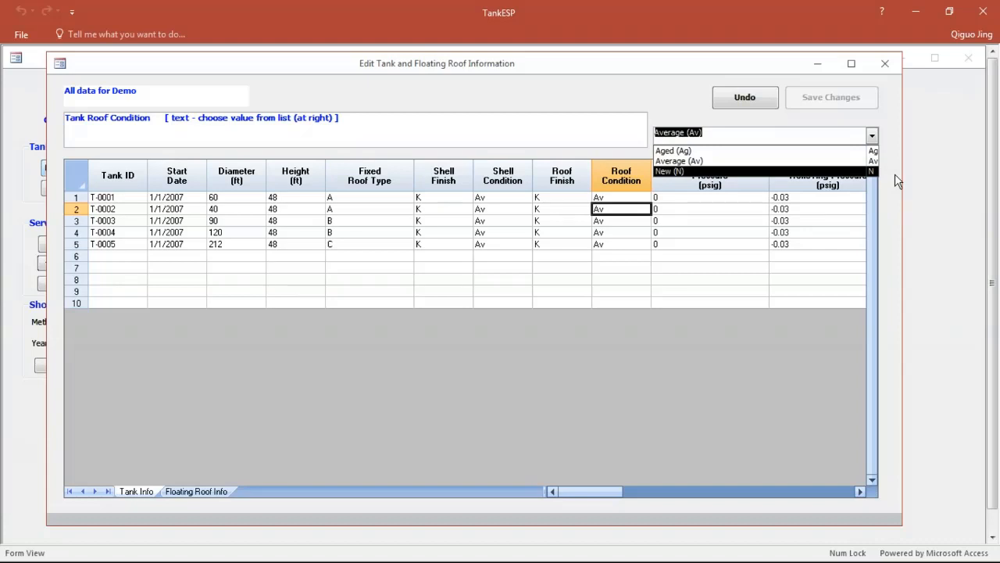
# Step: Examine the insulation condition column of the tank information and view its available options for tank T-0002
pyautogui.moveTo(591, 490); pyautogui.dragTo(744, 504)
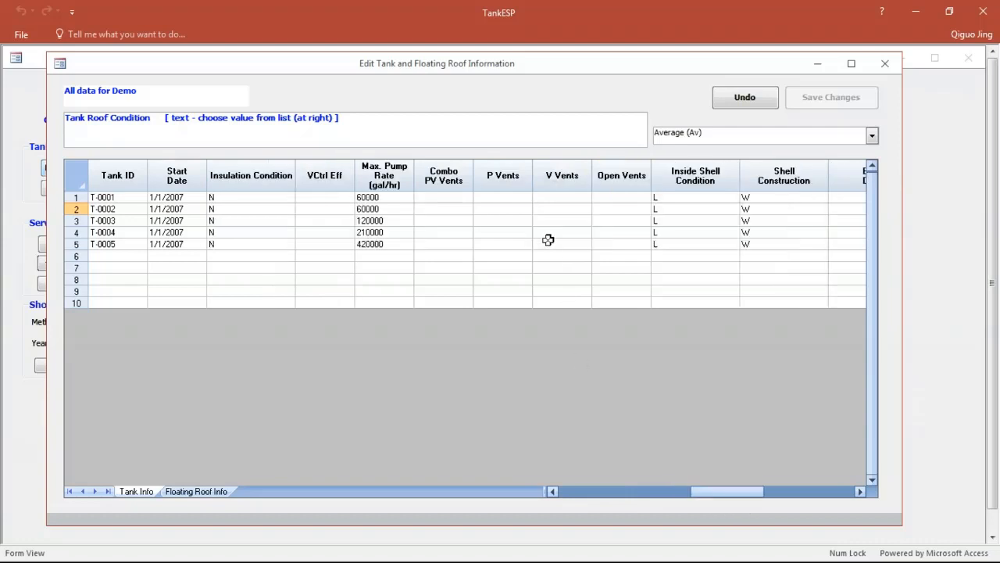
pyautogui.click(270, 176)
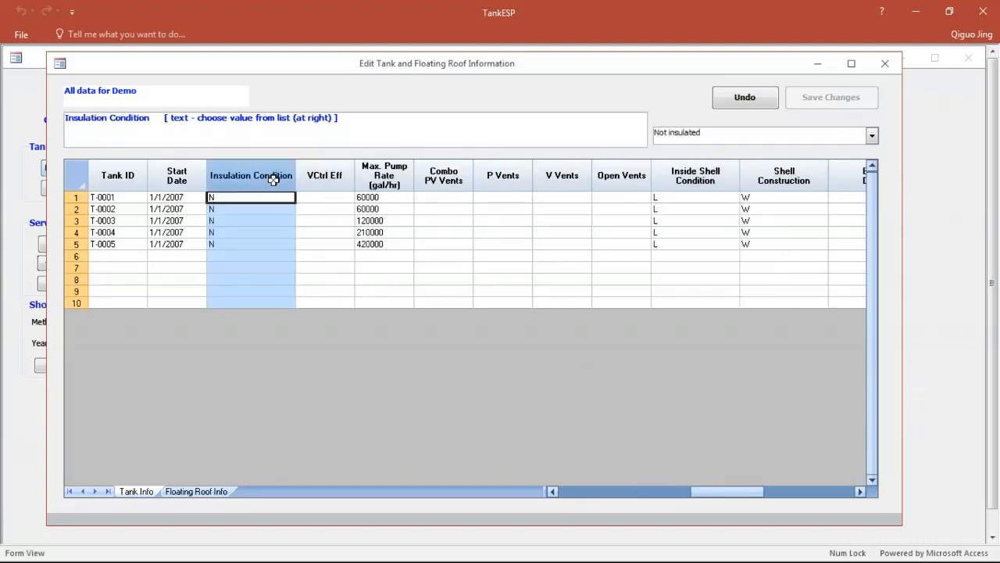
pyautogui.click(267, 207)
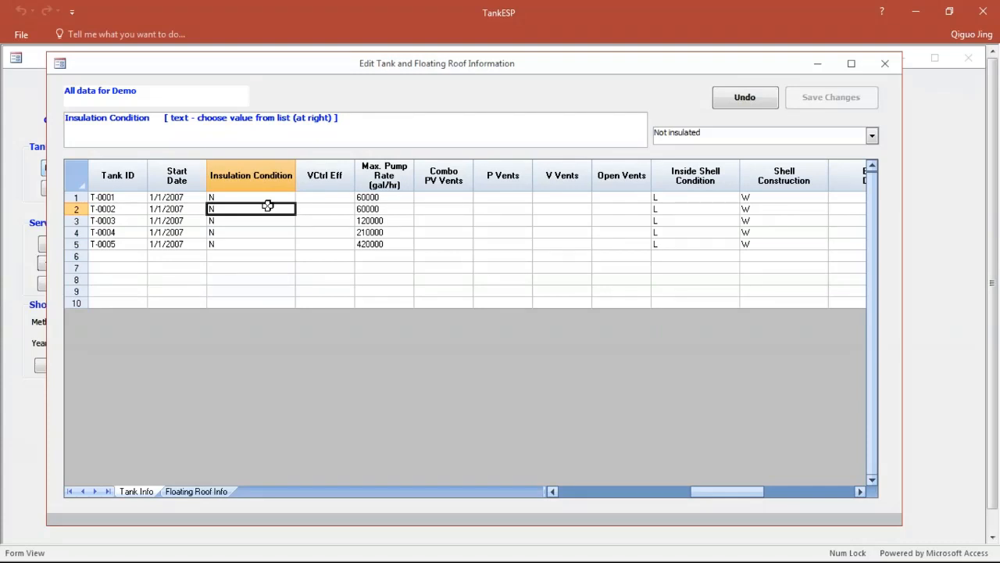
pyautogui.click(873, 135)
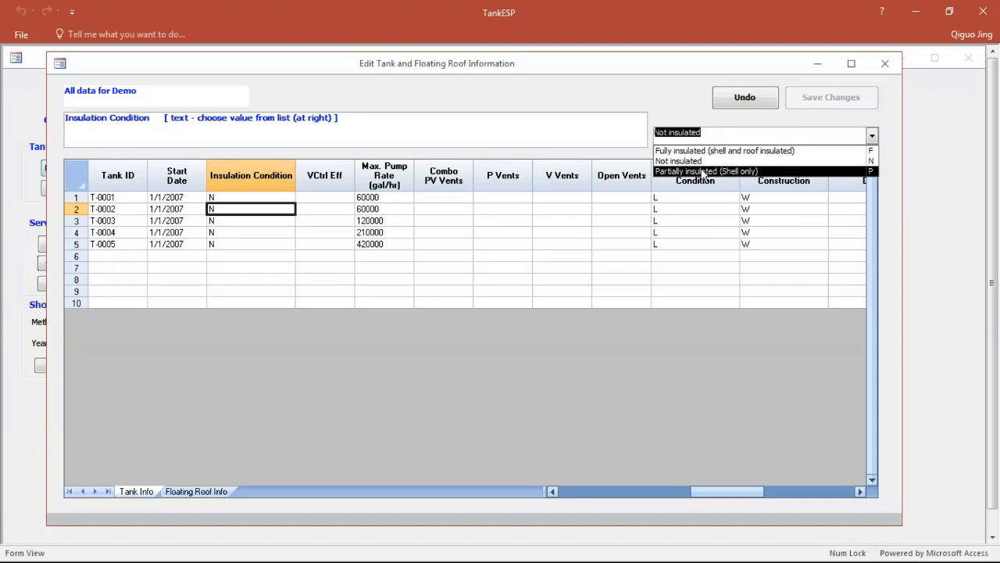
# Step: Close the tank and floating roof information and open the Feb 2012 service information for the Demo site
pyautogui.click(885, 63)
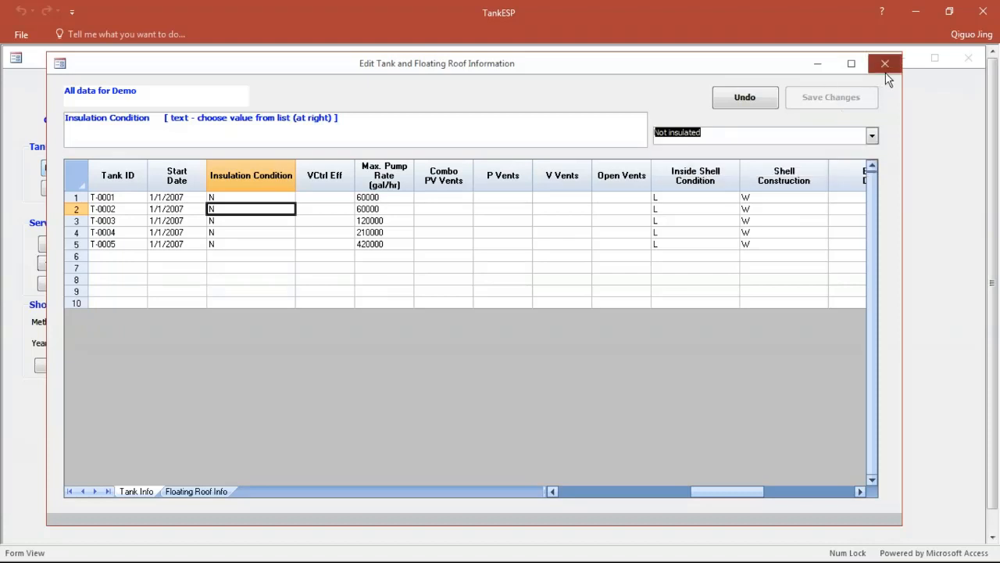
pyautogui.click(884, 64)
pyautogui.click(118, 167)
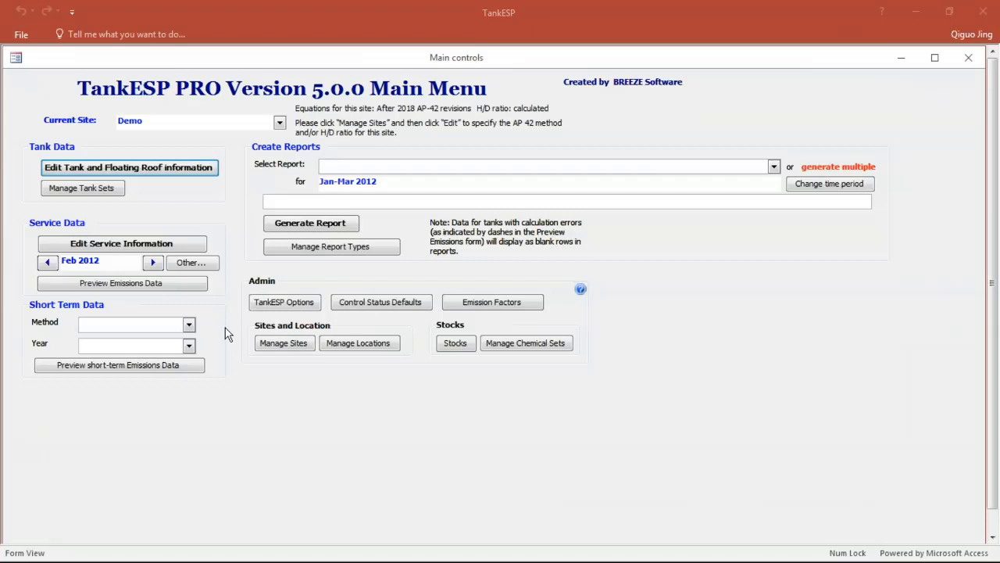
pyautogui.click(150, 248)
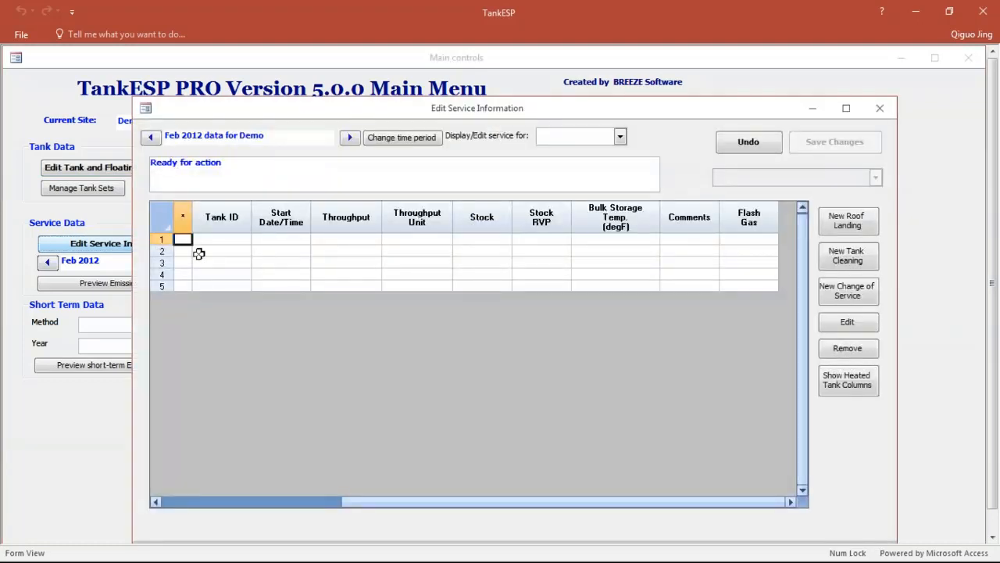
# Step: Change the service information time period to the single month of Jan 2012
pyautogui.click(401, 137)
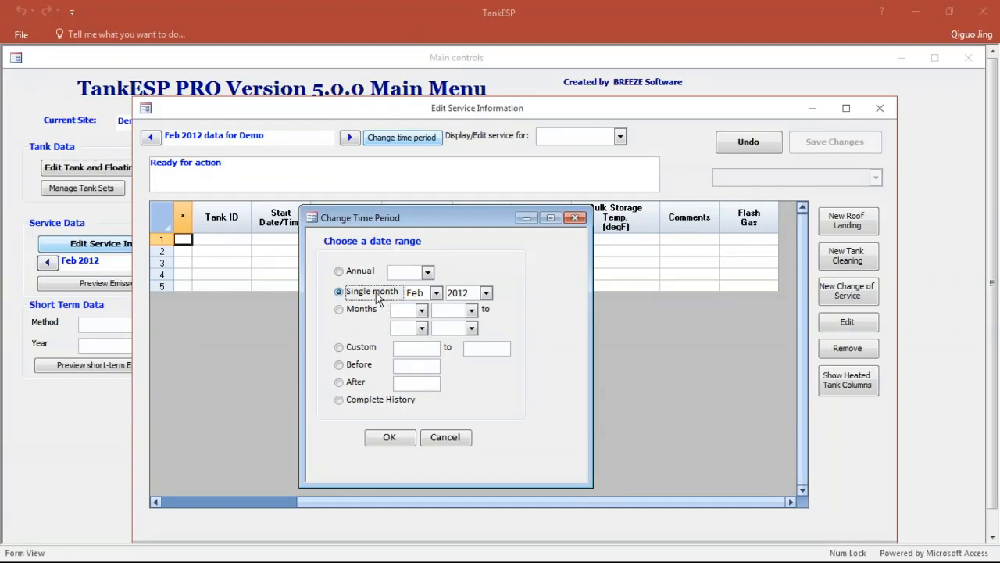
pyautogui.click(436, 294)
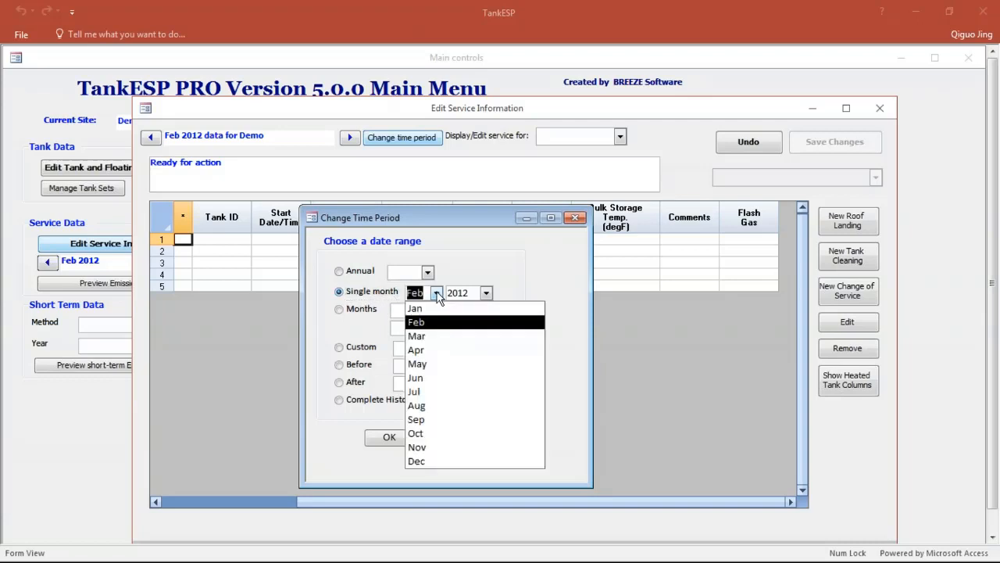
pyautogui.click(417, 308)
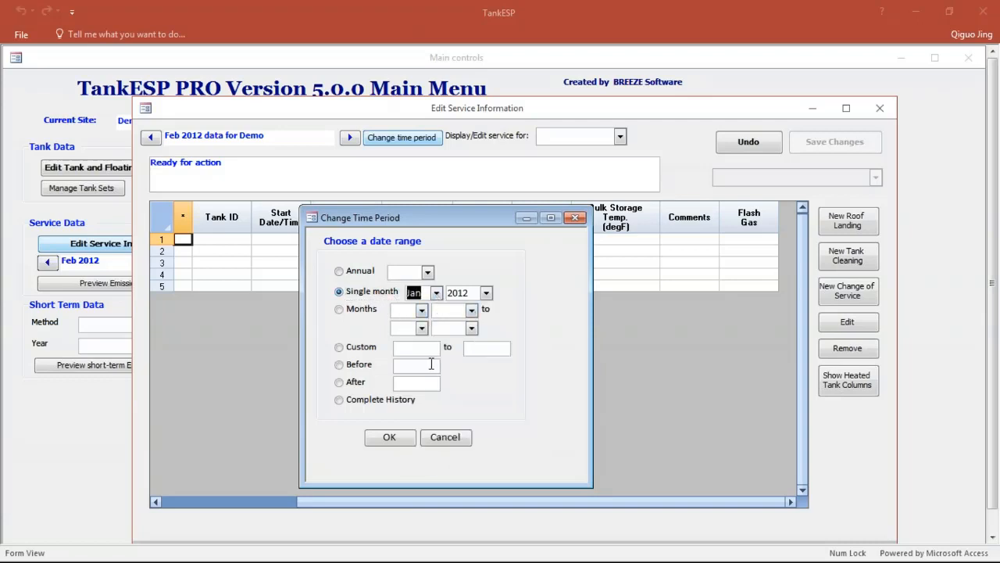
pyautogui.click(391, 437)
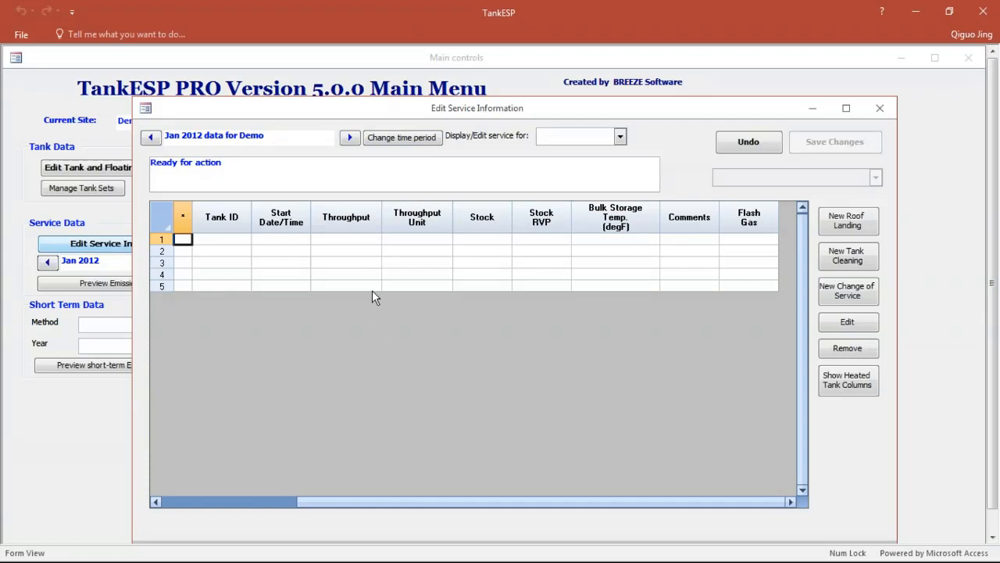
# Step: Enter tank T-0001 with a throughput of 677 in the first row of the Jan 2012 service data
pyautogui.click(243, 243)
pyautogui.click(875, 178)
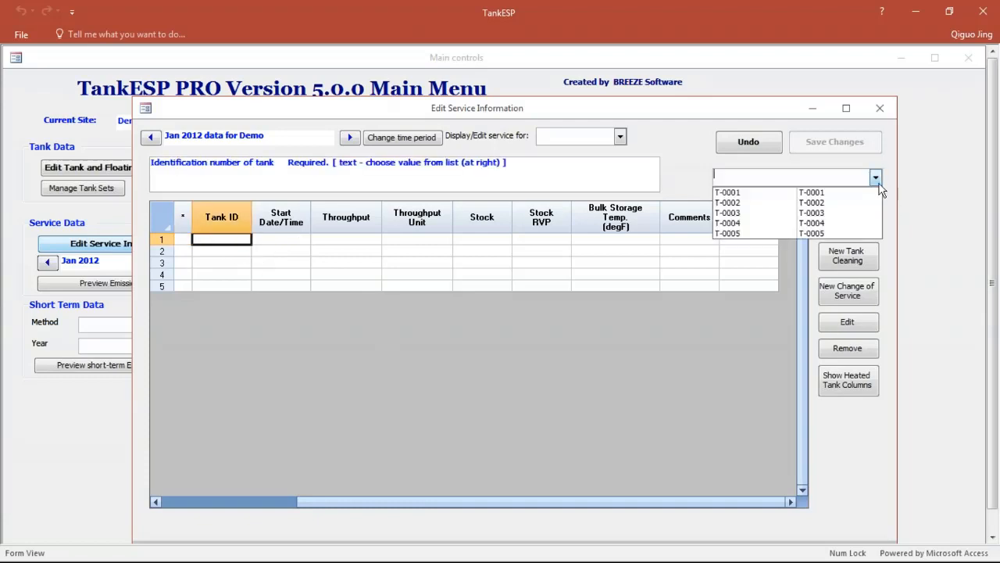
pyautogui.click(781, 188)
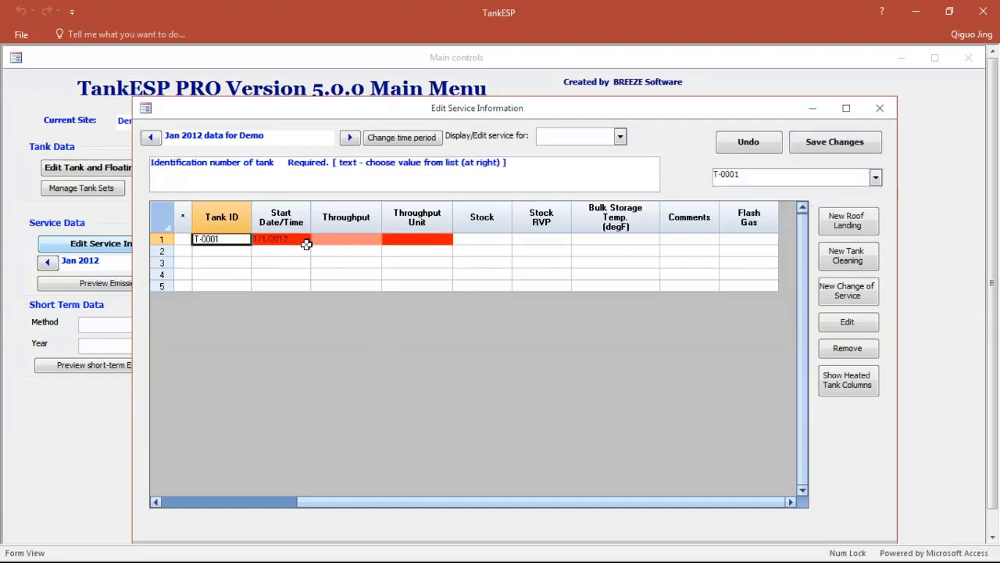
pyautogui.click(348, 241)
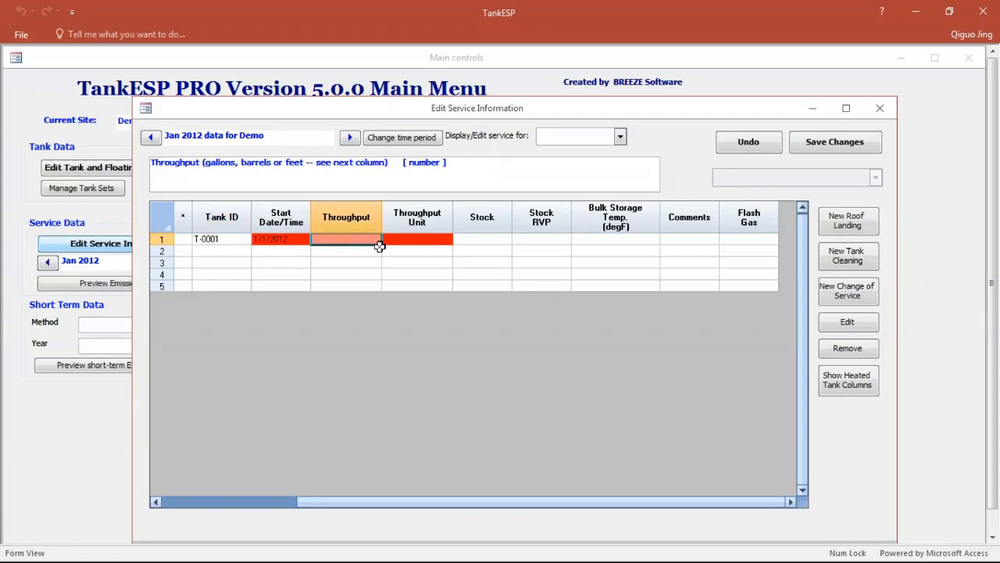
pyautogui.write('677')
pyautogui.press('Tab')
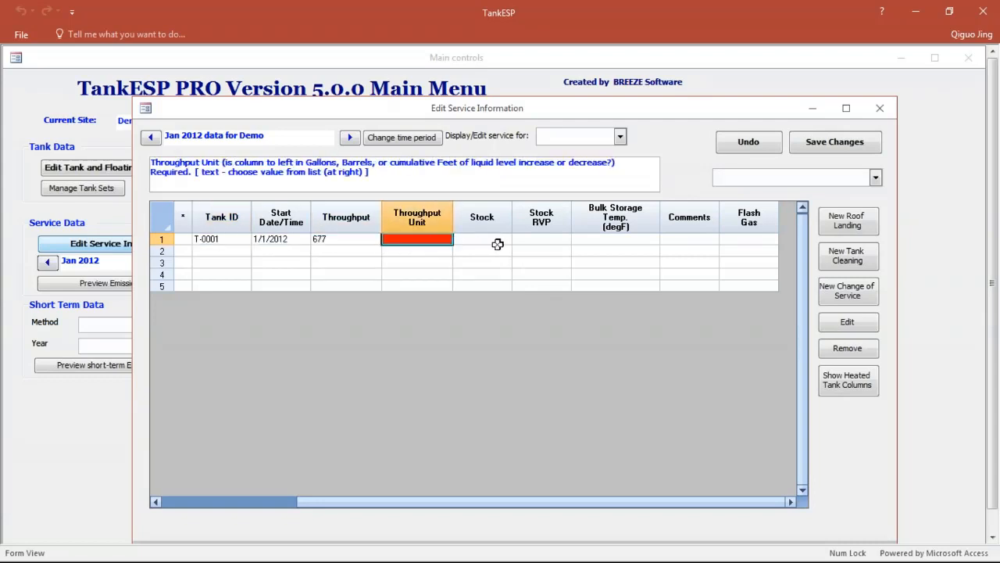
pyautogui.click(498, 244)
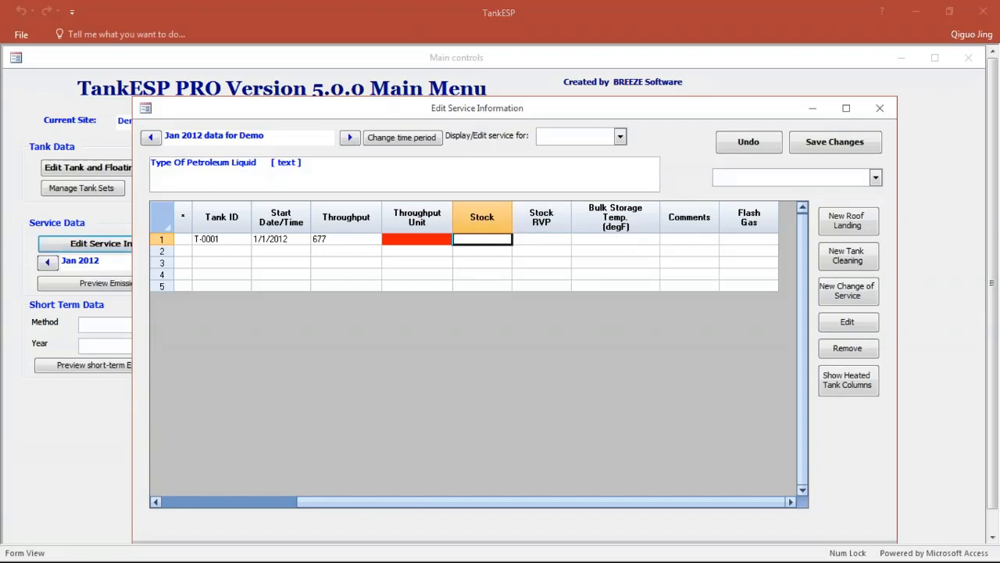
# Step: Switch to the Demo_Info.xlsx workbook in Excel and copy the January 2012 service data for tanks T-0001 to T-0005
pyautogui.moveTo(0, 102); pyautogui.dragTo(483, 140)
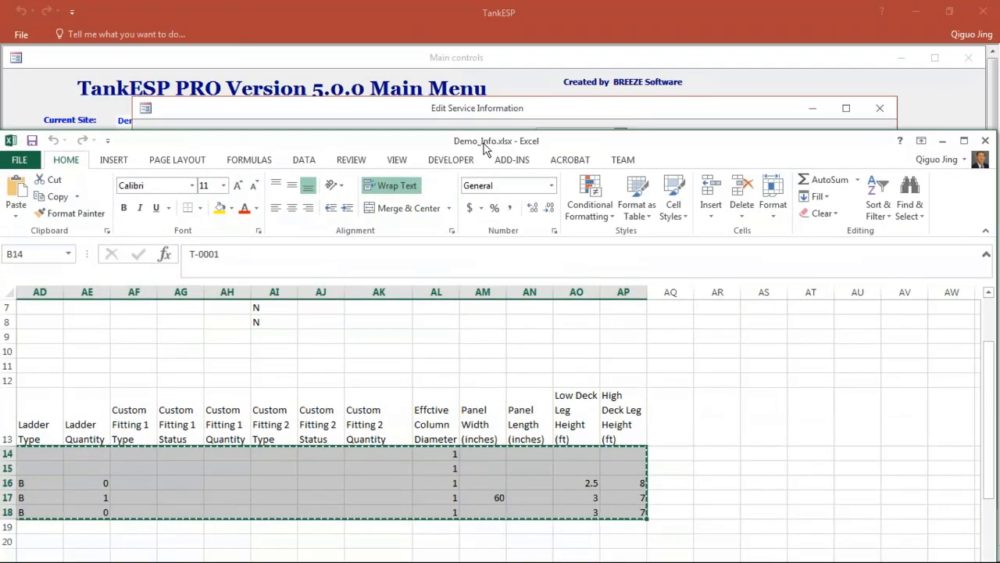
pyautogui.doubleClick(493, 146)
pyautogui.scroll(-9, 721, 484)
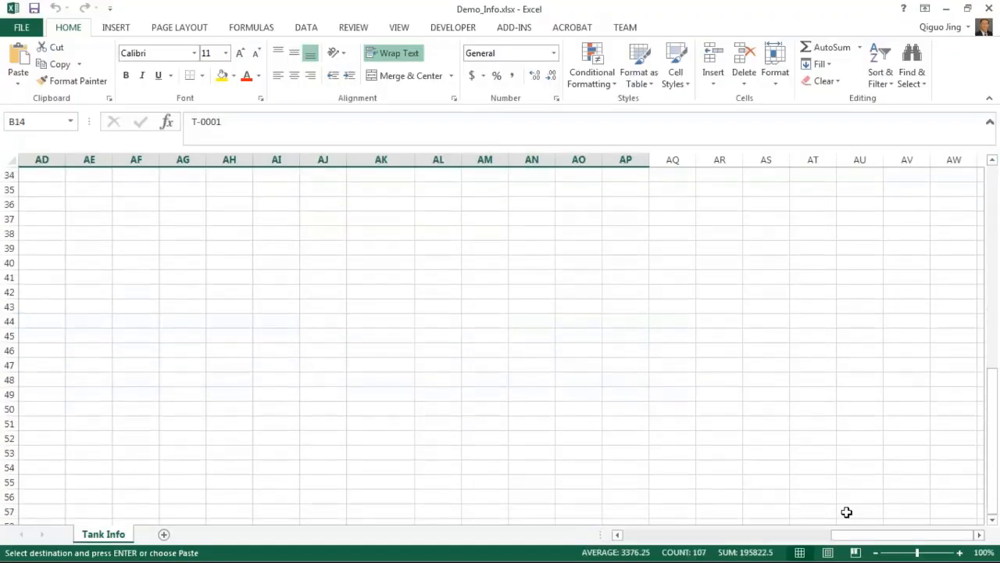
pyautogui.moveTo(840, 538); pyautogui.dragTo(554, 511)
pyautogui.scroll(6, 790, 352)
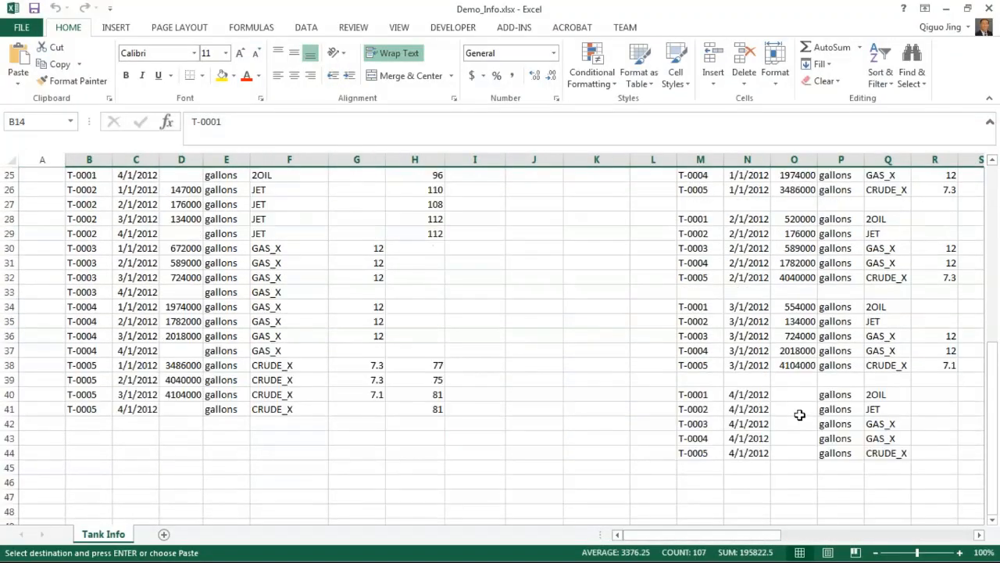
pyautogui.moveTo(692, 309); pyautogui.dragTo(784, 364)
pyautogui.hotkey('ctrl', 'c')
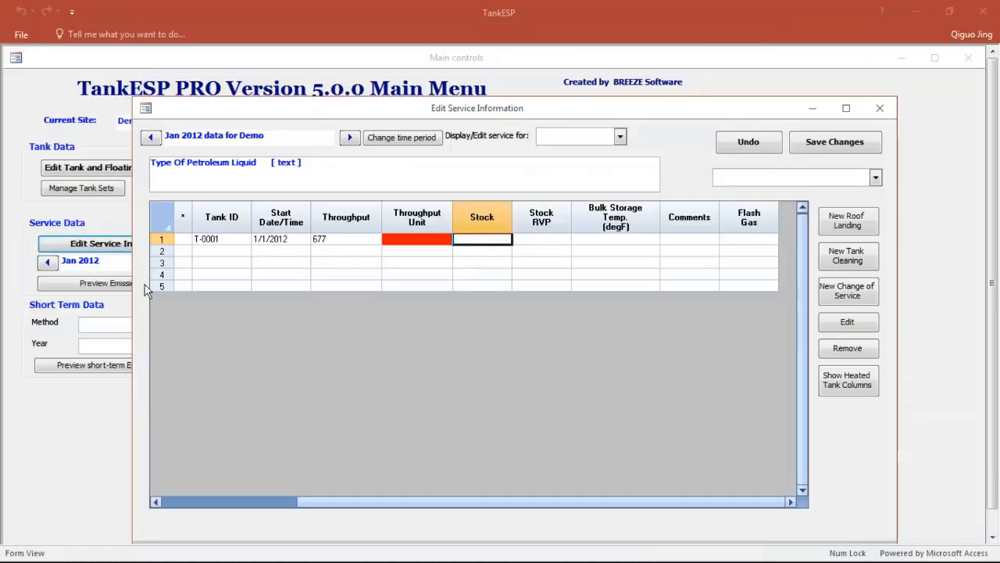
# Step: Return to TankESP, paste the copied January 2012 service data starting at the first Tank ID, and save the changes
pyautogui.click(211, 239)
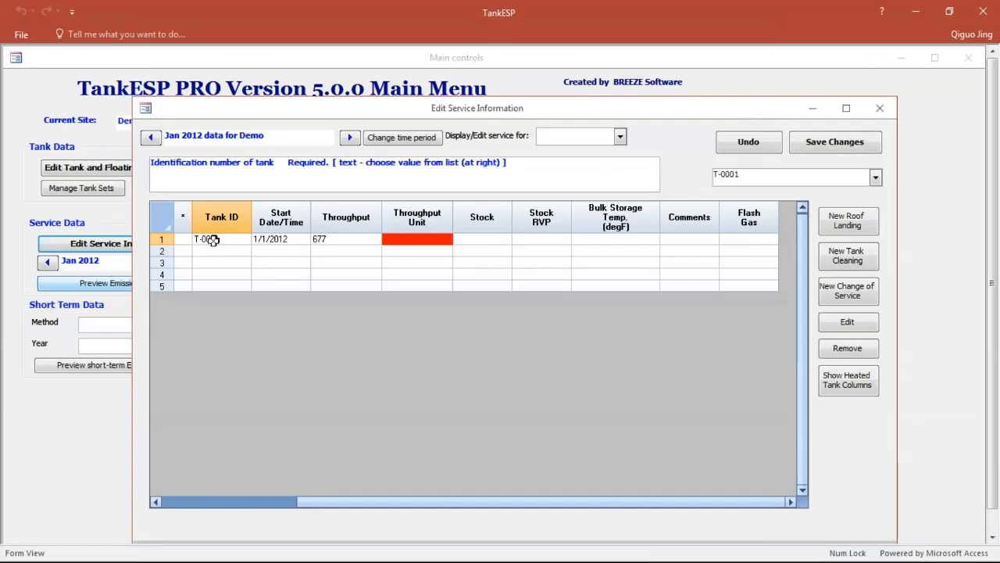
pyautogui.hotkey('ctrl', 'v')
pyautogui.click(810, 143)
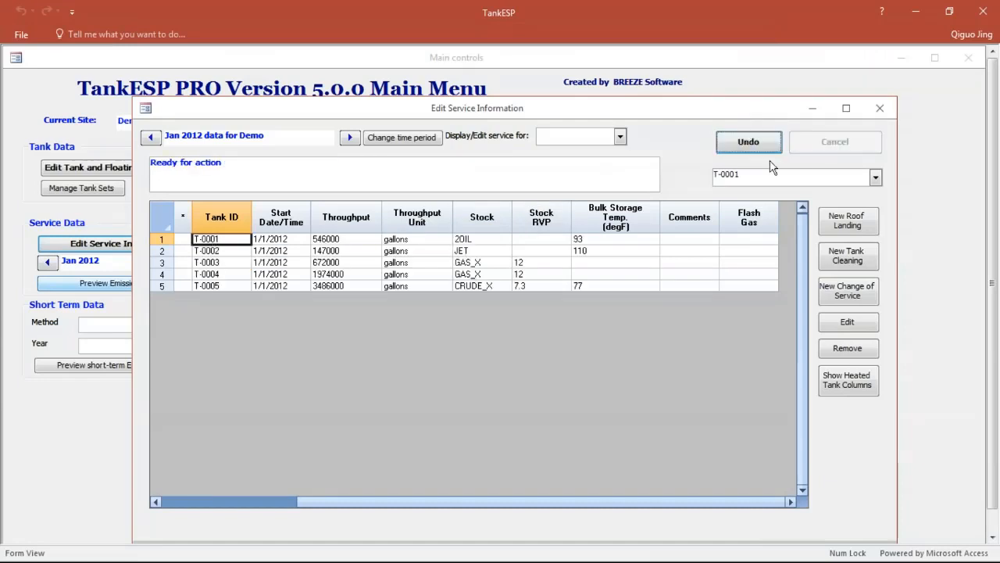
# Step: Paste the workbook's service data for tanks T-0001 to T-0005 into Feb 2012 and Mar 2012, saving the changes for each month
pyautogui.click(351, 139)
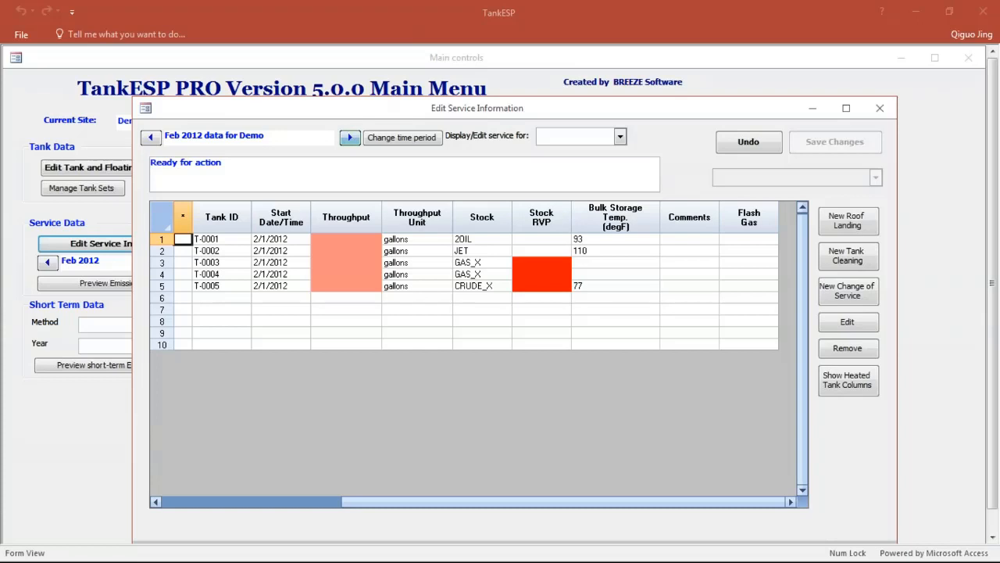
pyautogui.click(227, 240)
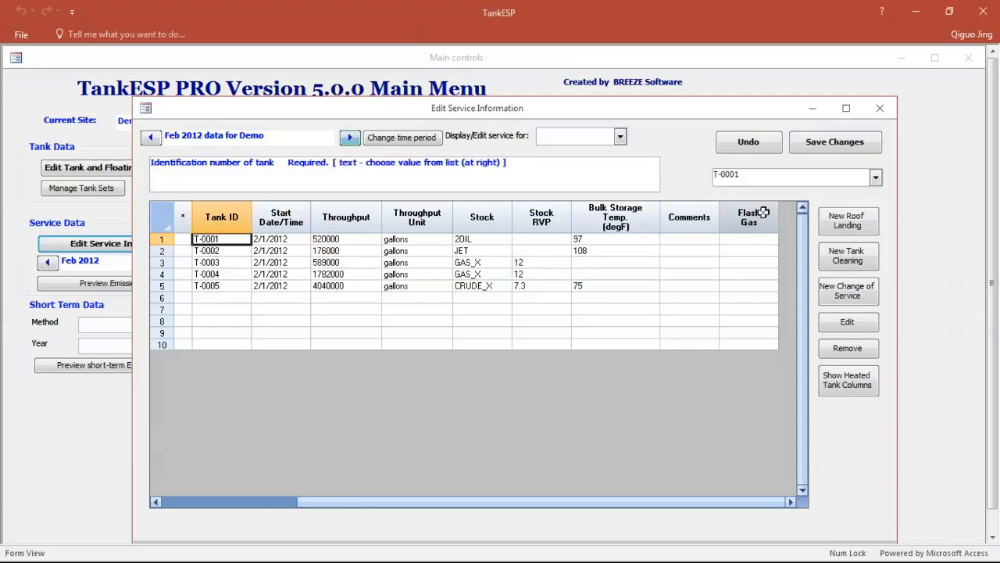
pyautogui.click(834, 142)
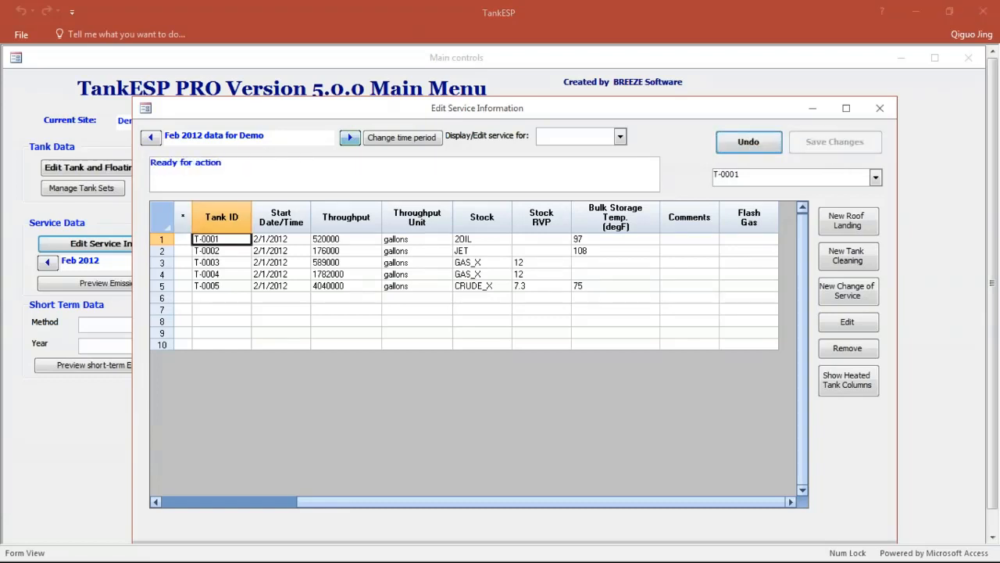
pyautogui.click(350, 138)
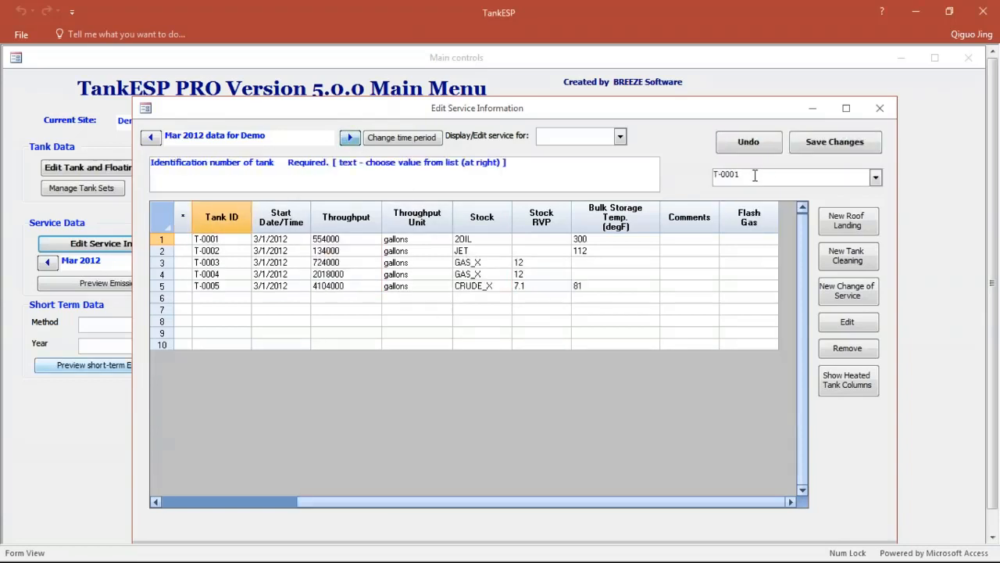
pyautogui.click(859, 142)
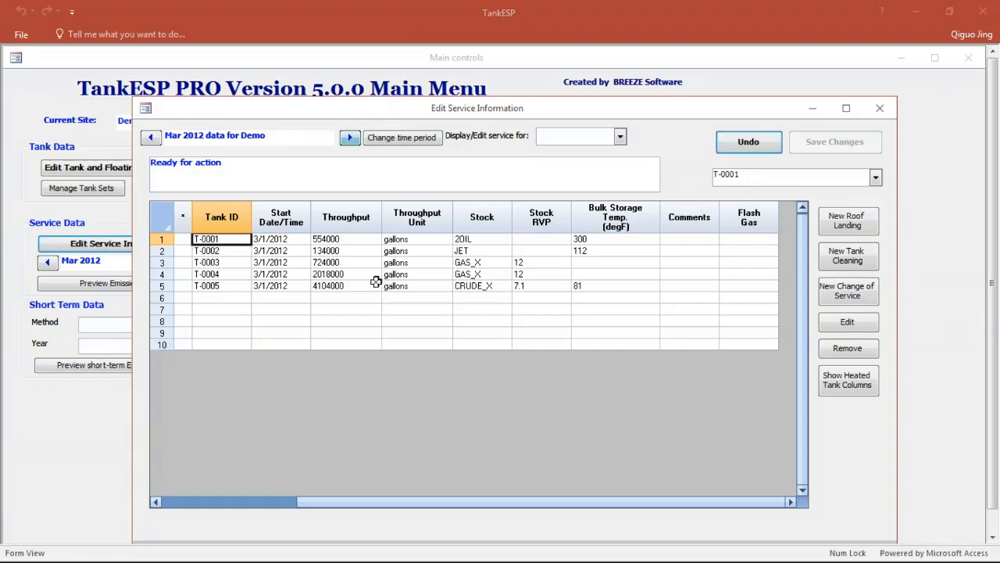
# Step: Go back to the Jan 2012 service information
pyautogui.click(150, 137)
pyautogui.click(150, 137)
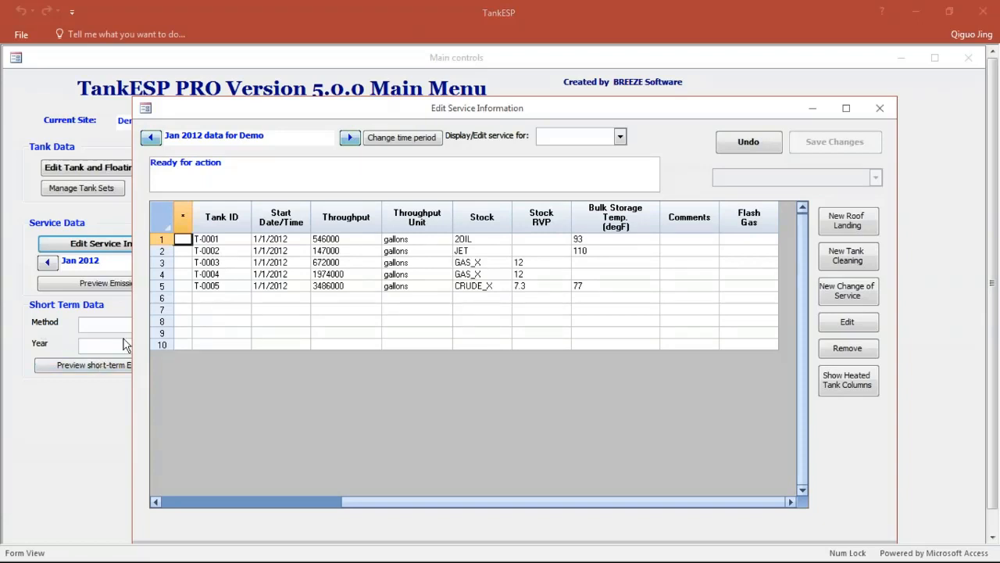
pyautogui.click(229, 266)
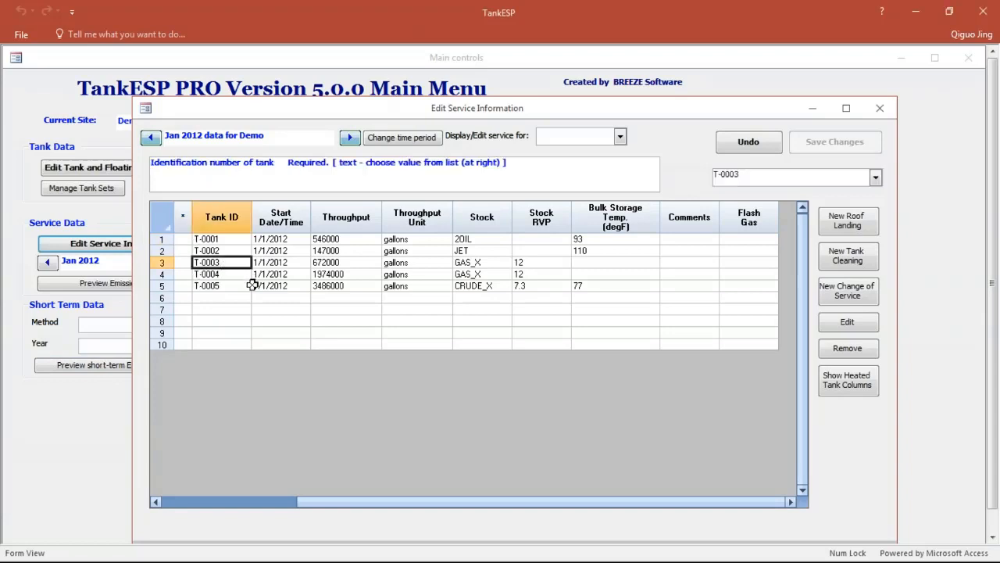
pyautogui.click(850, 225)
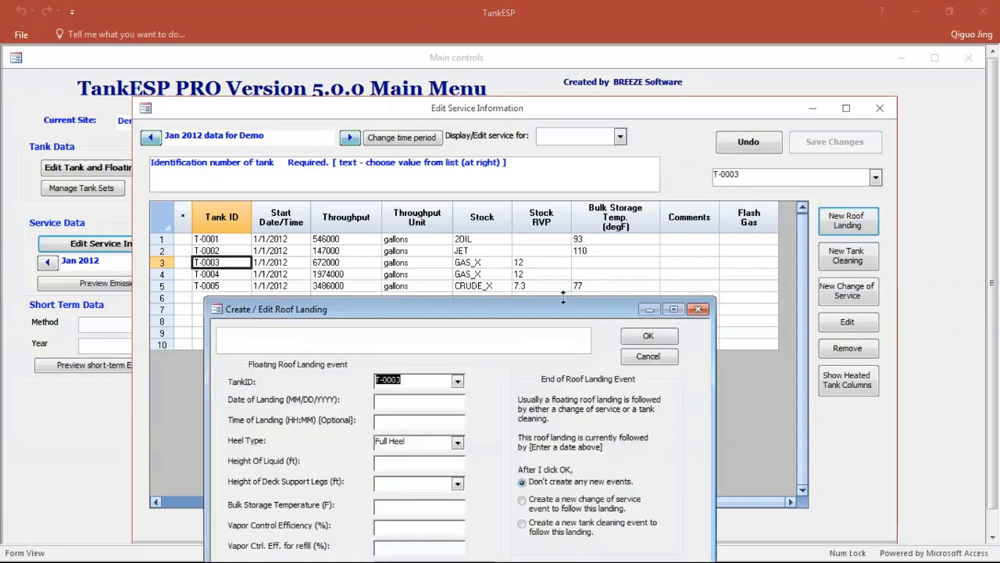
pyautogui.moveTo(583, 253); pyautogui.dragTo(615, 155)
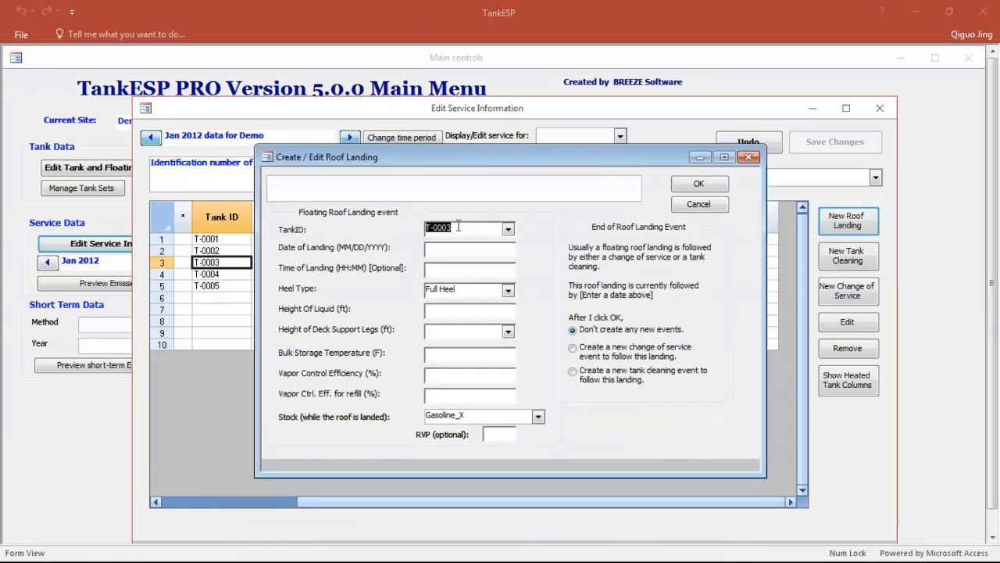
pyautogui.click(454, 250)
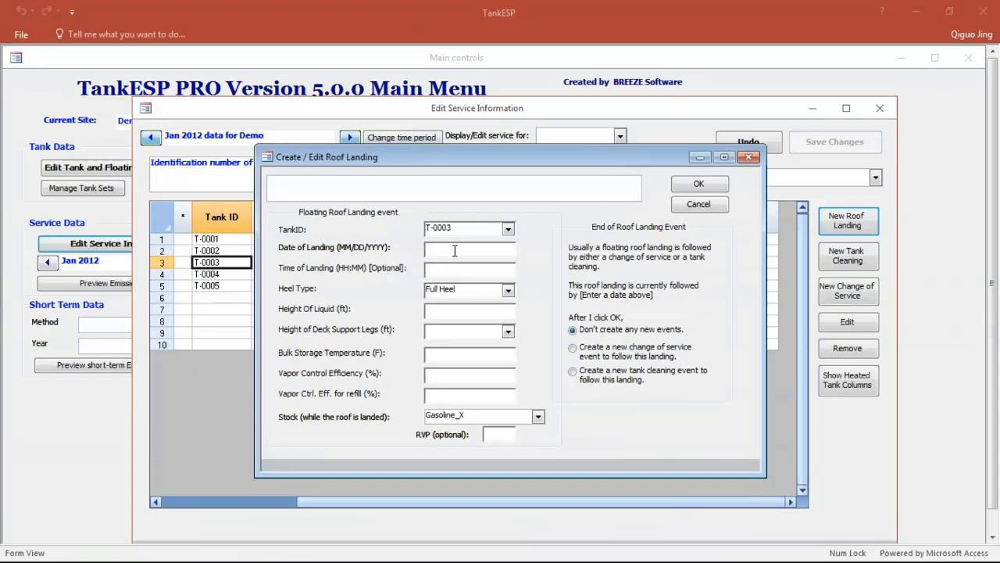
pyautogui.write('1/15/2012')
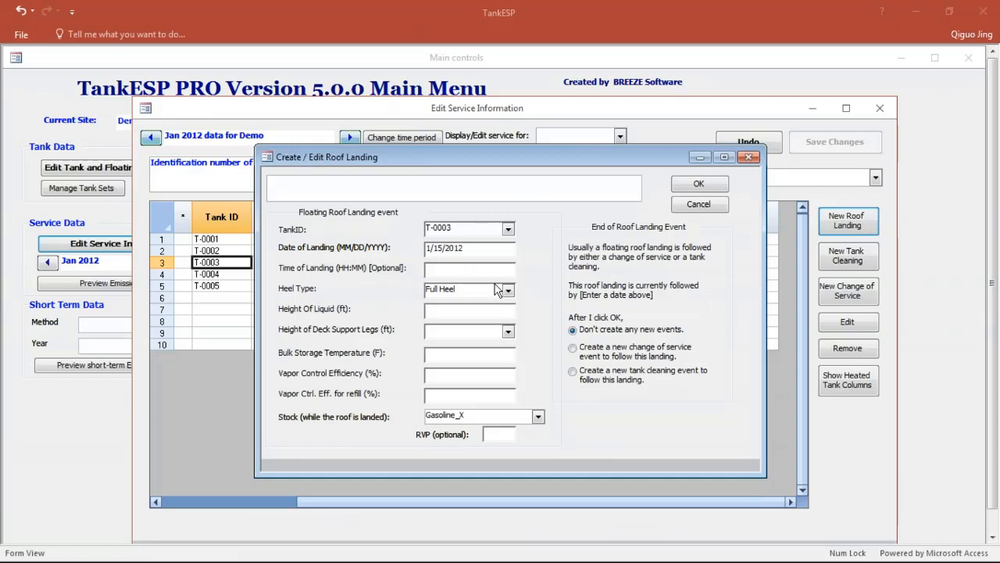
pyautogui.click(509, 291)
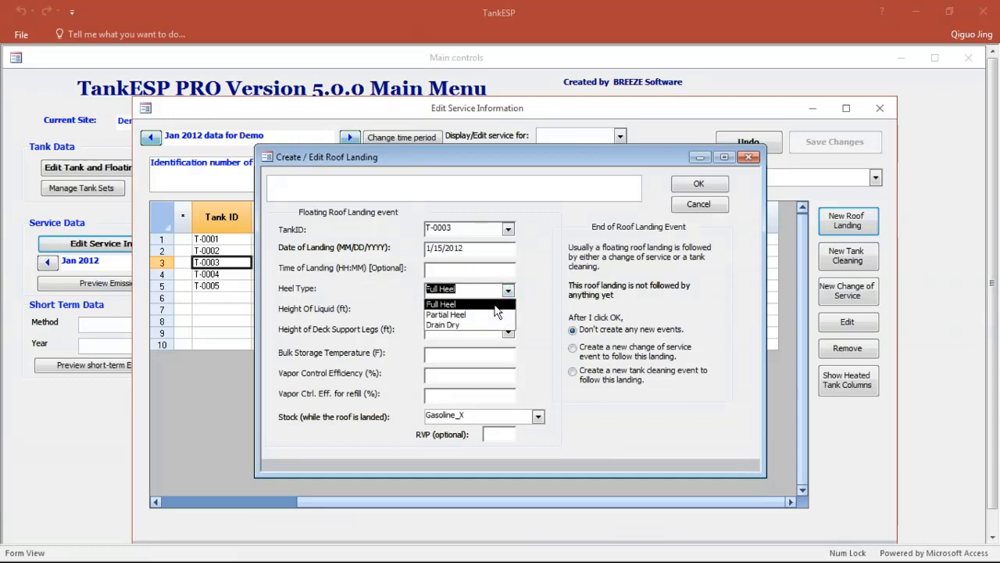
pyautogui.click(491, 304)
pyautogui.click(489, 308)
pyautogui.write('0.5')
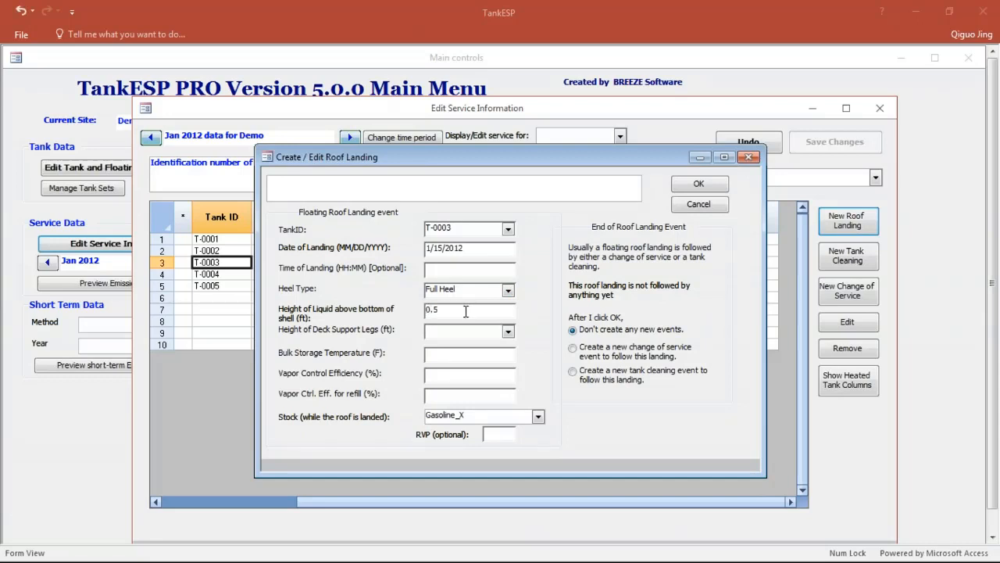
pyautogui.click(508, 331)
pyautogui.click(487, 355)
pyautogui.click(500, 433)
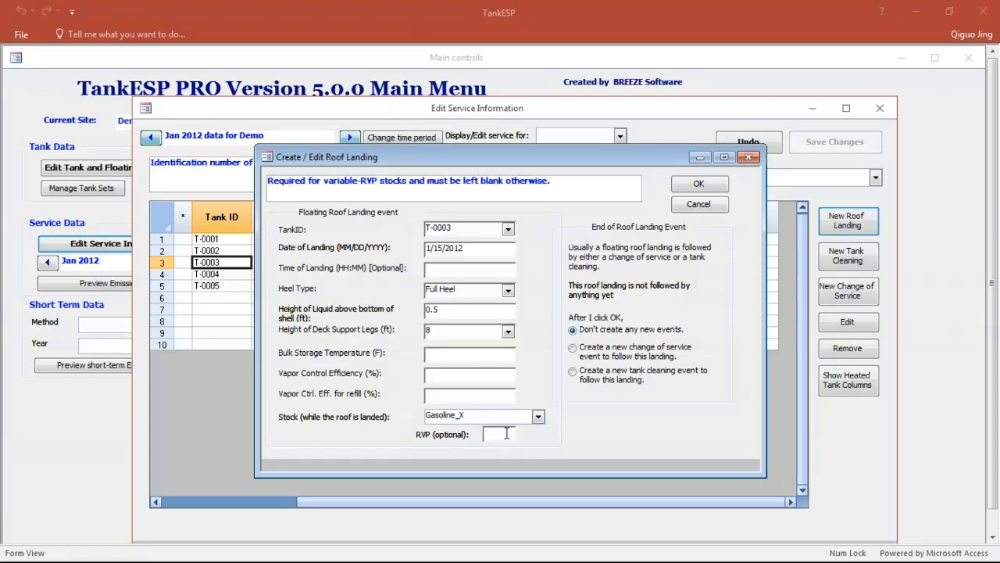
pyautogui.click(718, 202)
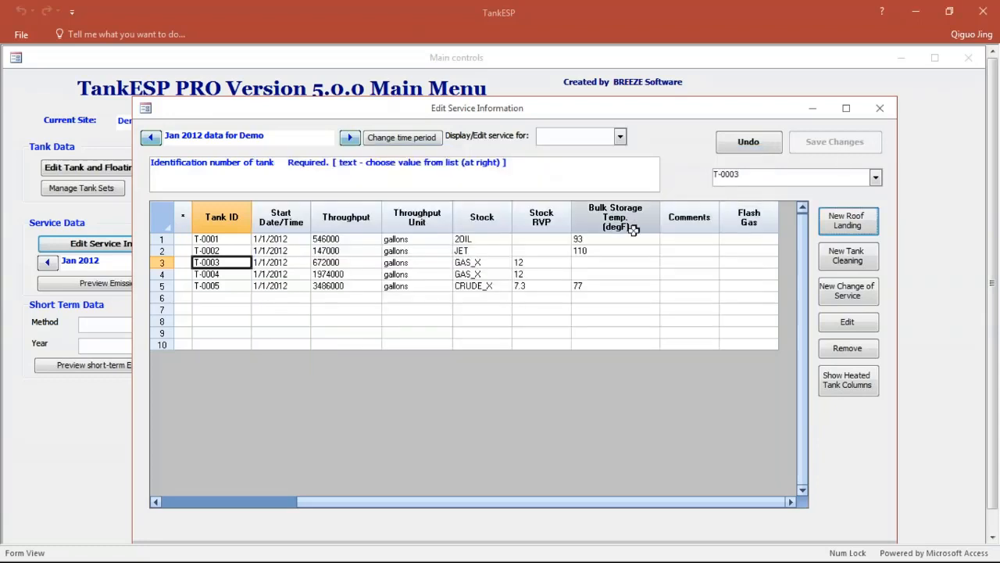
# Step: Create a new roof landing event from the first empty row for tank T-0003, dated 1/15/2012
pyautogui.click(249, 297)
pyautogui.click(849, 232)
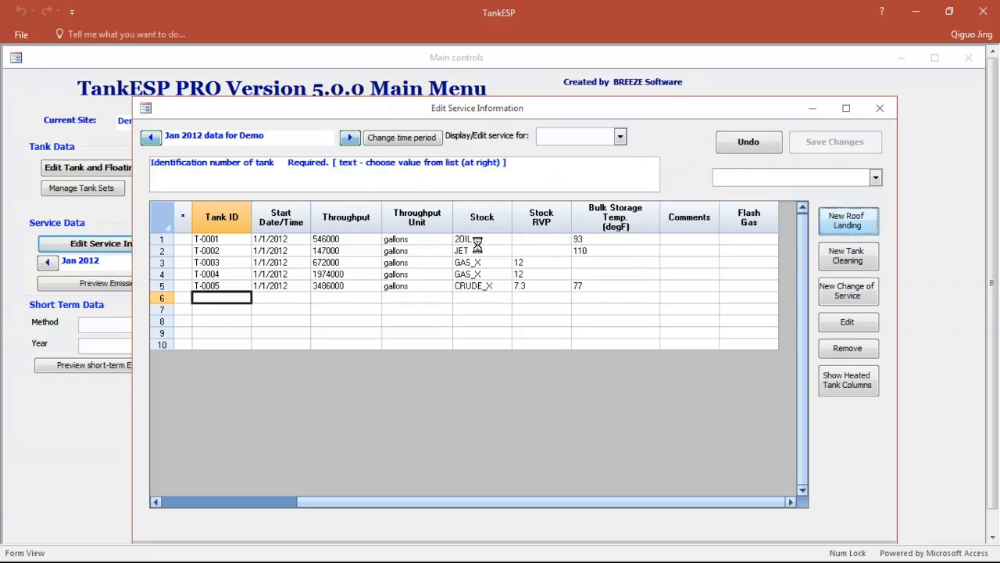
pyautogui.click(507, 229)
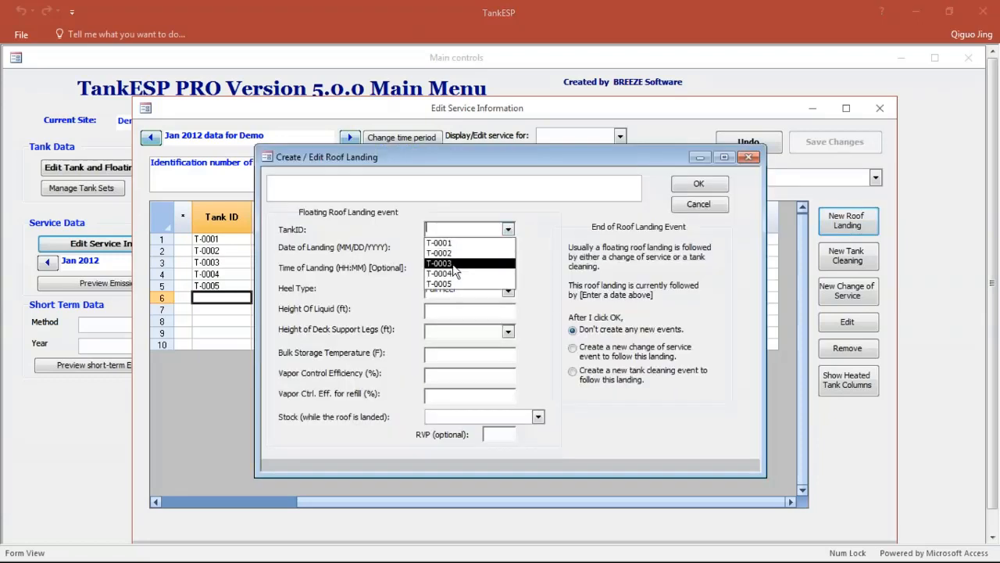
pyautogui.click(465, 262)
pyautogui.click(462, 251)
pyautogui.write('1')
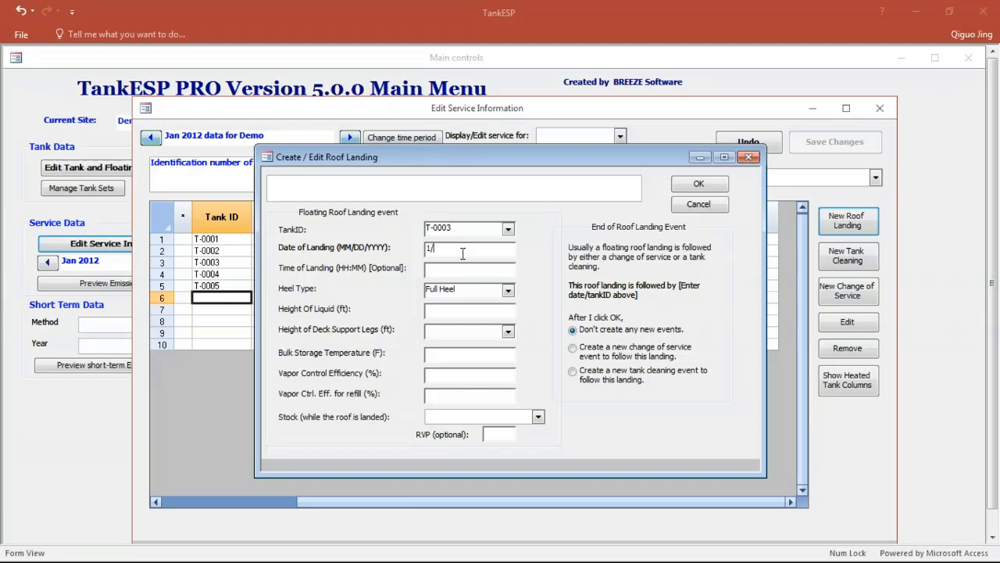
pyautogui.write('/15/2012')
# Step: Set the roof landing to Full Heel with a 0.5 ft liquid height and 8 ft deck support legs
pyautogui.click(508, 292)
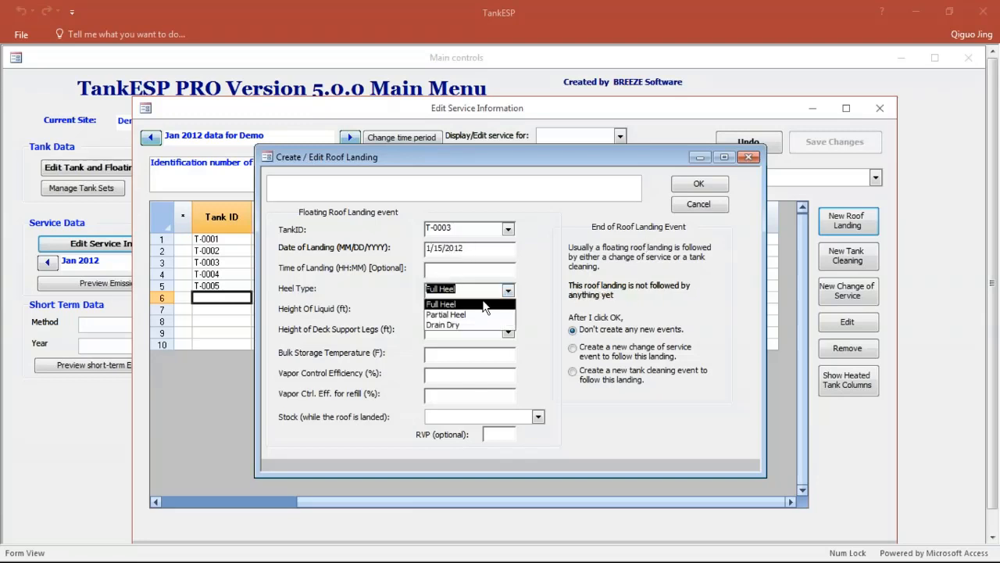
pyautogui.click(483, 304)
pyautogui.click(480, 309)
pyautogui.write('0.5')
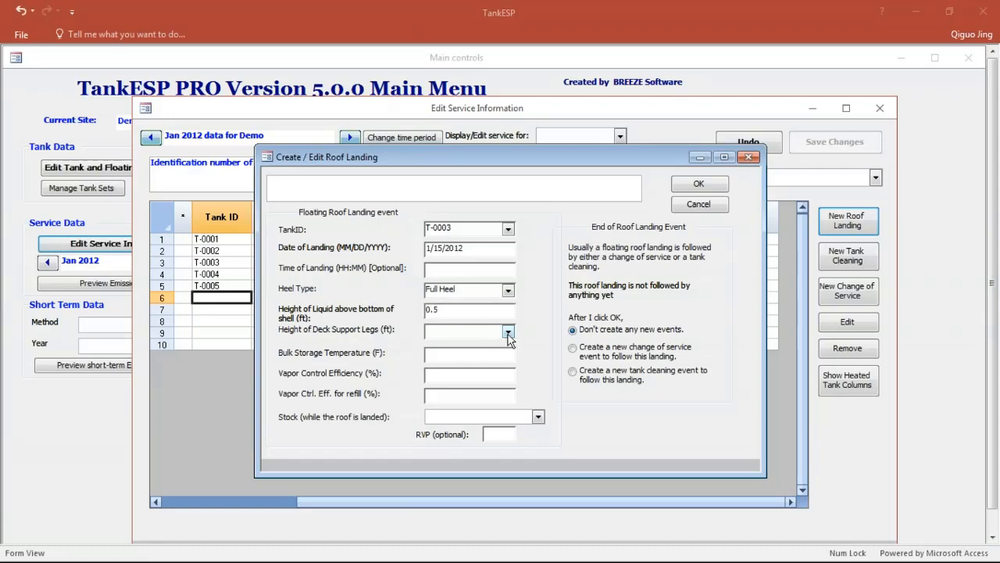
pyautogui.click(508, 332)
pyautogui.click(486, 351)
# Step: Assign Gasoline_X with RVP 12 as the landed stock and accept the landing with a new tank cleaning event to follow
pyautogui.click(534, 417)
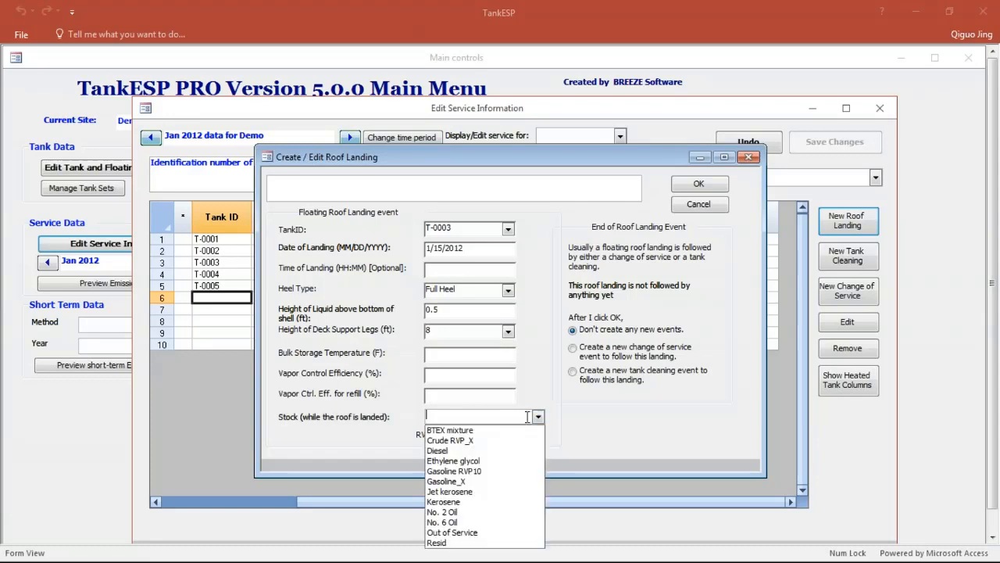
pyautogui.click(496, 483)
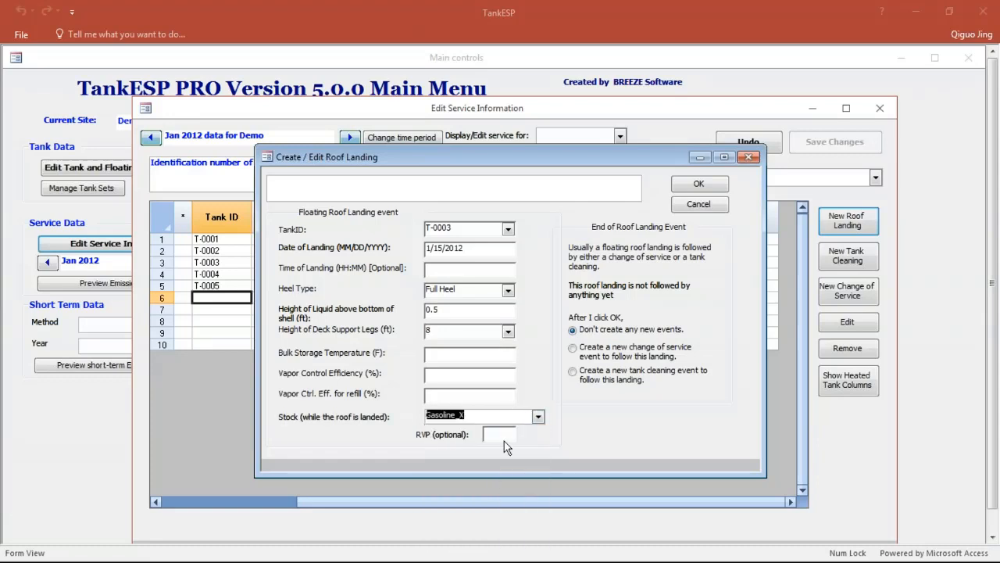
pyautogui.click(502, 435)
pyautogui.write('12')
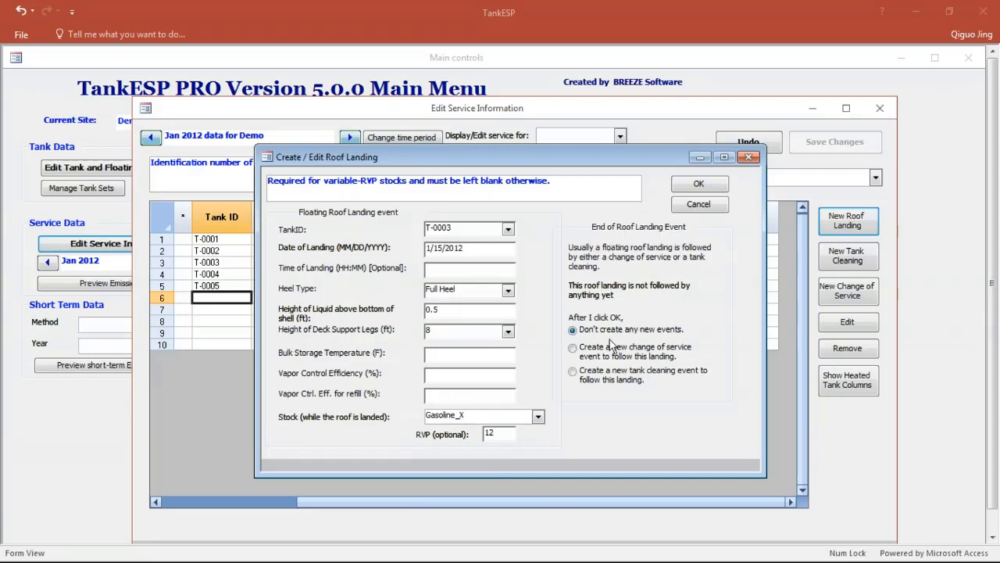
pyautogui.click(588, 375)
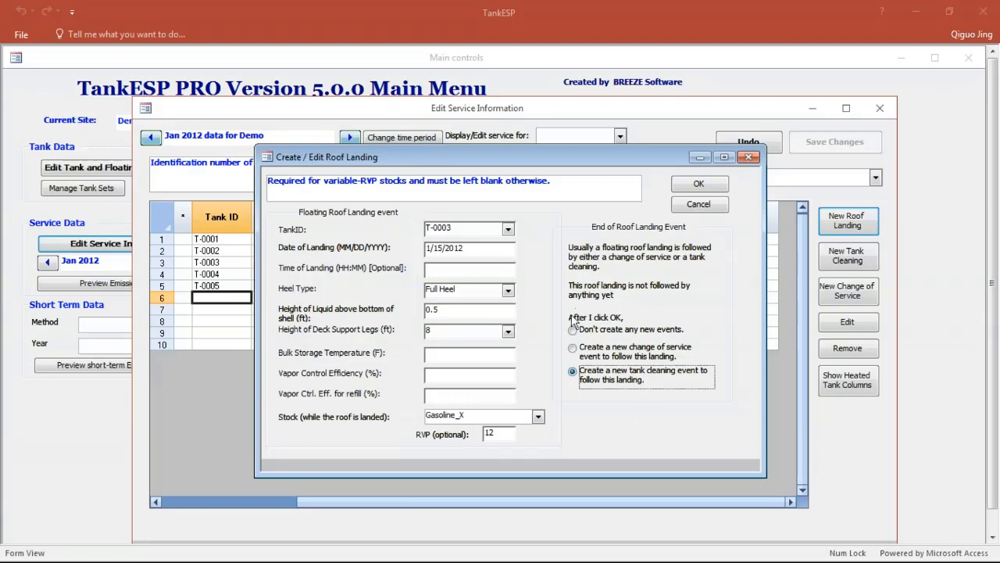
pyautogui.click(698, 186)
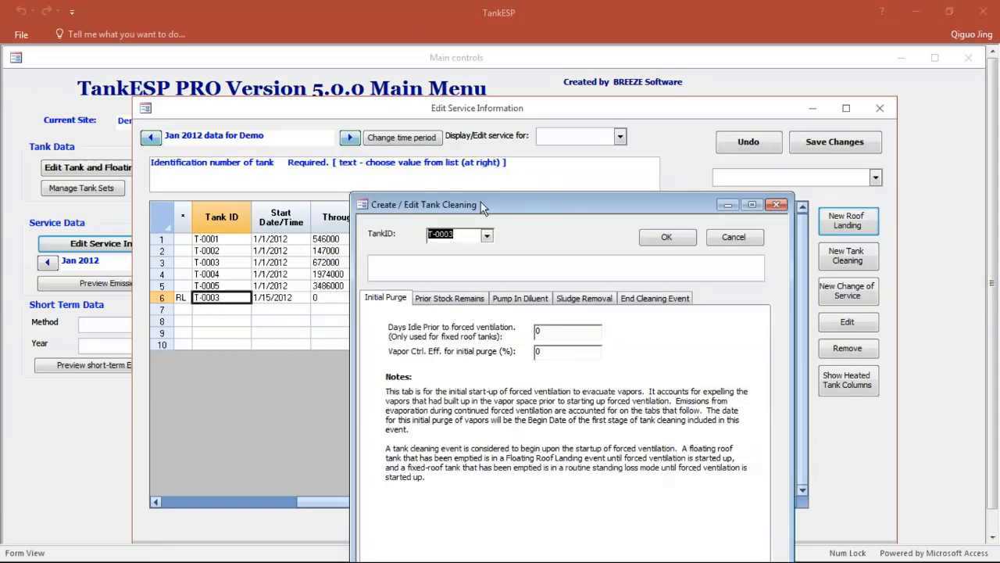
# Step: Review the tank cleaning stages for T-0003, from initial purge and prior stock remains through diluent, sludge removal and end of cleaning
pyautogui.moveTo(500, 205); pyautogui.dragTo(480, 162)
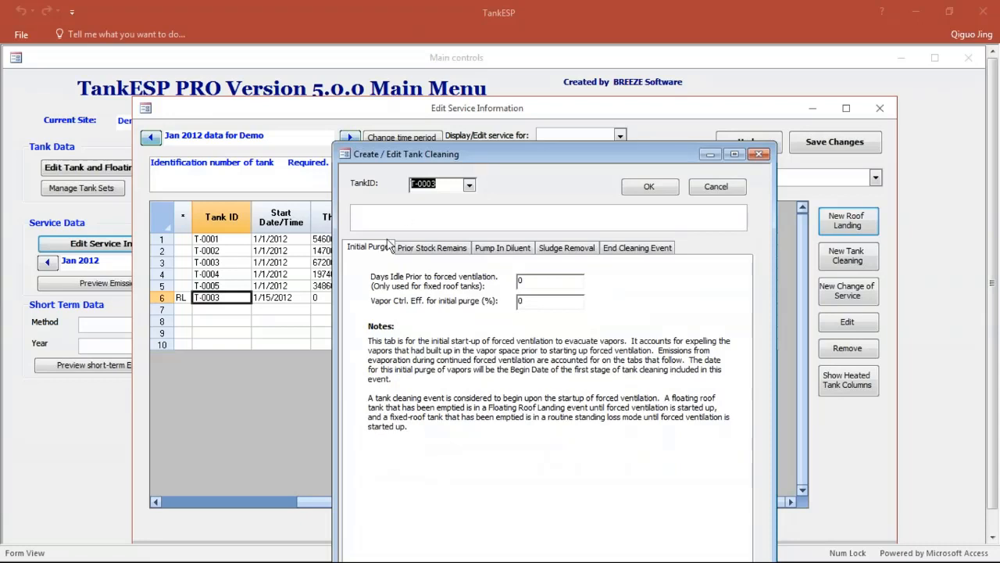
pyautogui.click(432, 248)
pyautogui.click(496, 248)
pyautogui.click(567, 249)
pyautogui.click(635, 250)
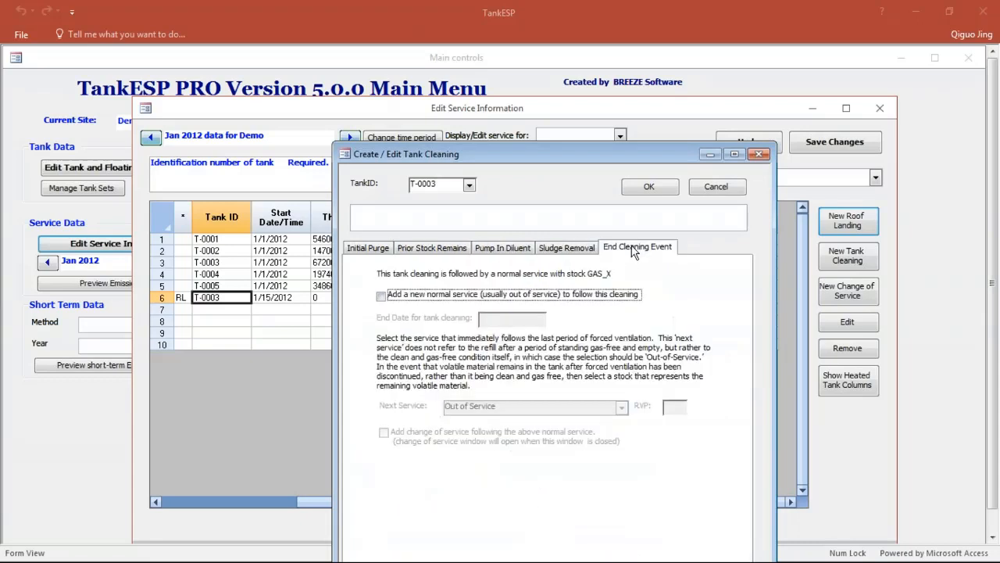
pyautogui.click(365, 249)
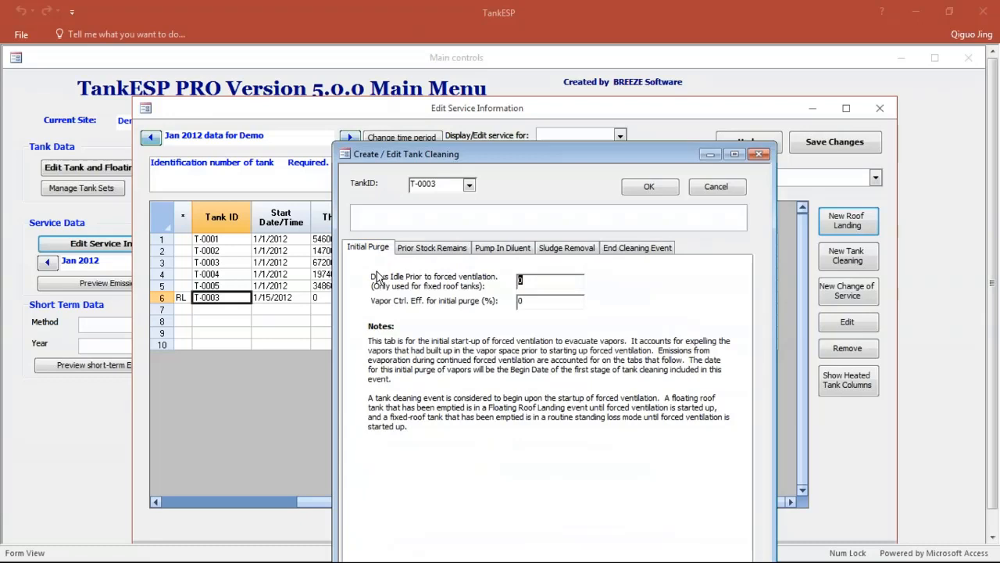
pyautogui.click(444, 246)
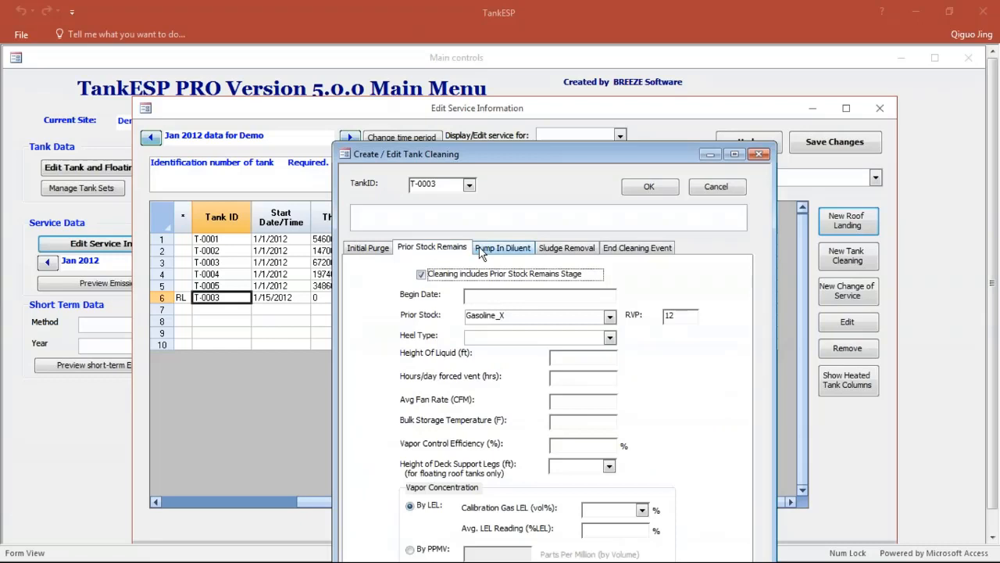
pyautogui.click(482, 251)
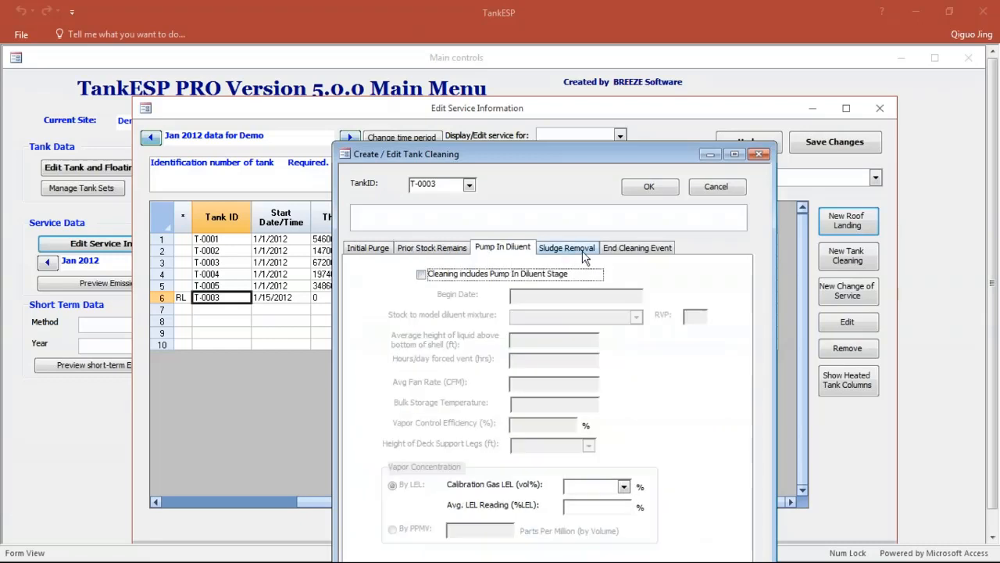
pyautogui.click(586, 252)
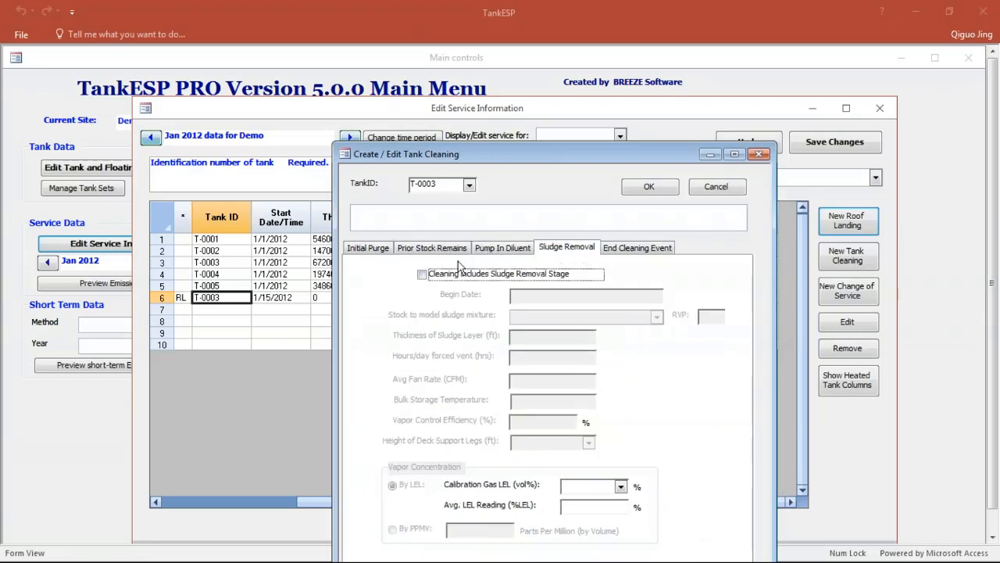
# Step: For the prior stock remains stage, enter begin date 1/17/2012, Full Heel, and a liquid height of 0.5 ft
pyautogui.click(437, 248)
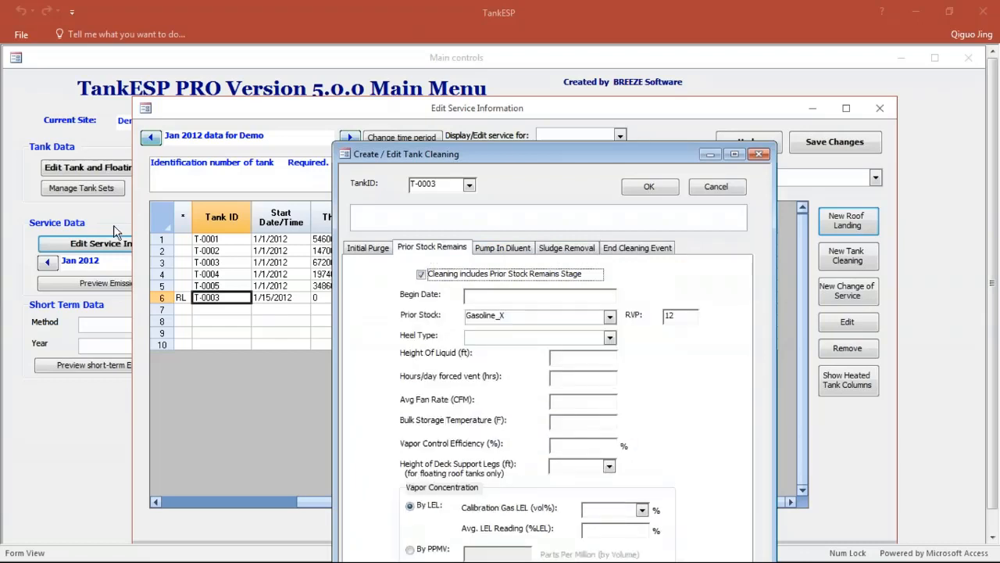
pyautogui.hotkey('alt', 'Tab')
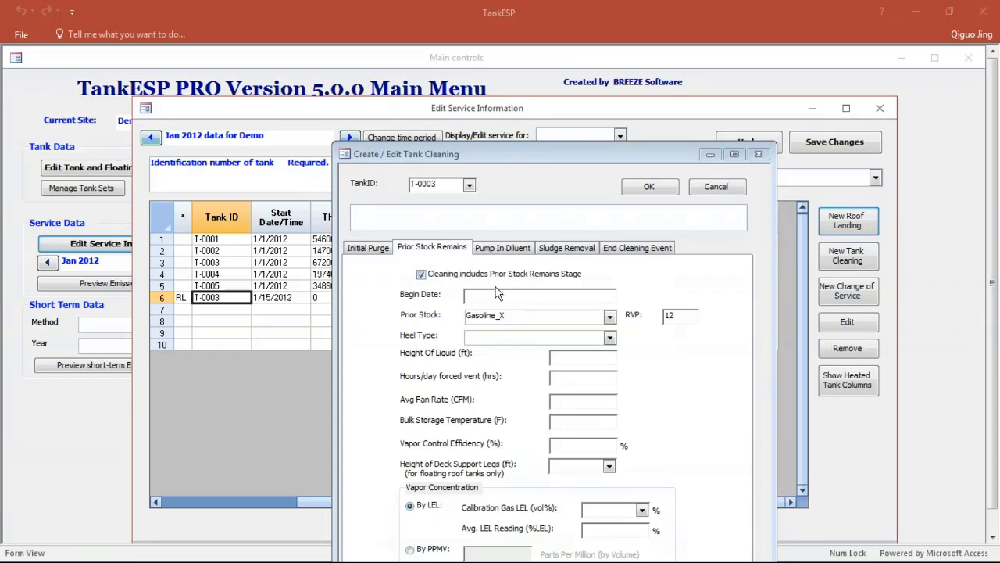
pyautogui.click(485, 298)
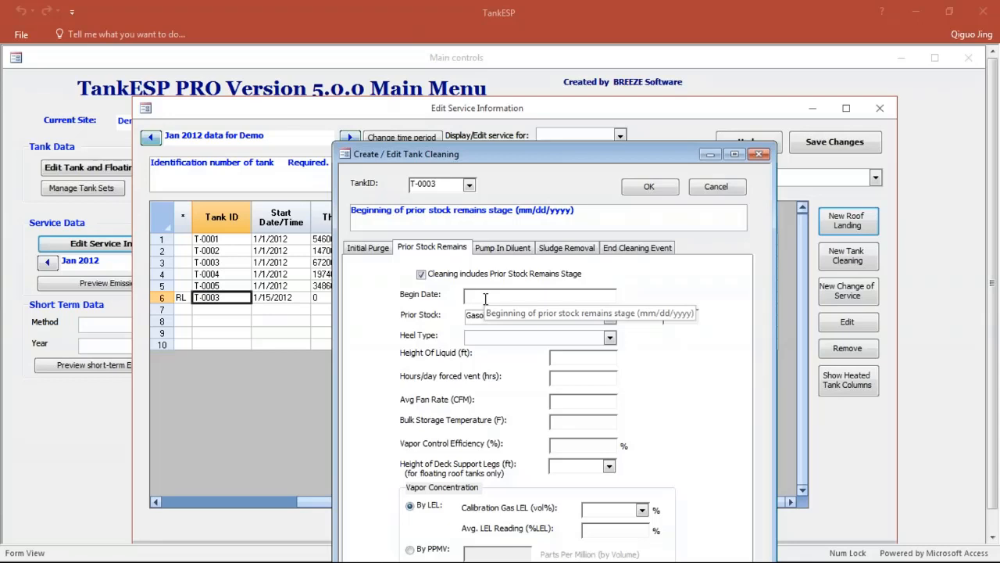
pyautogui.write('0')
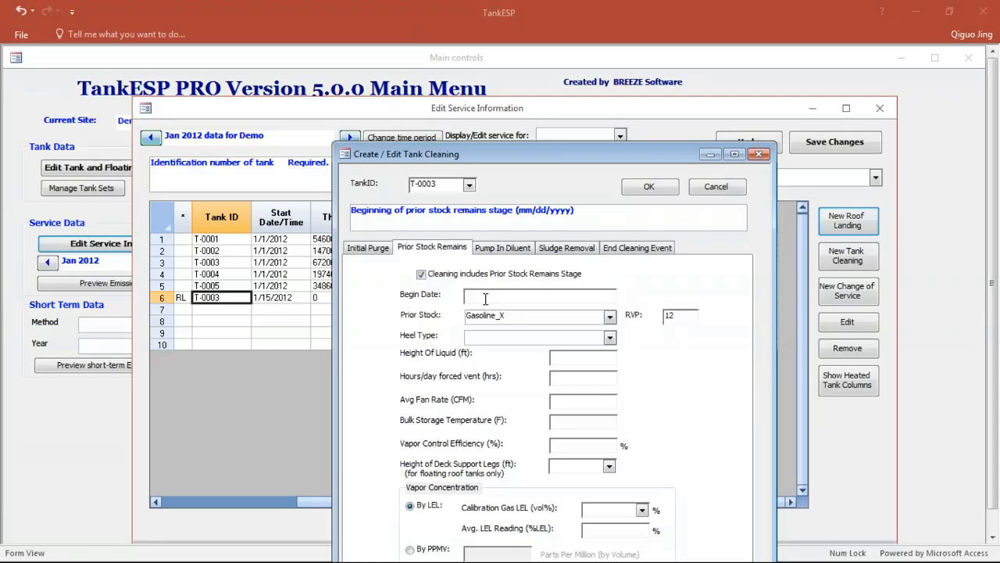
pyautogui.write('/17/2012')
pyautogui.click(610, 337)
pyautogui.click(567, 353)
pyautogui.click(553, 356)
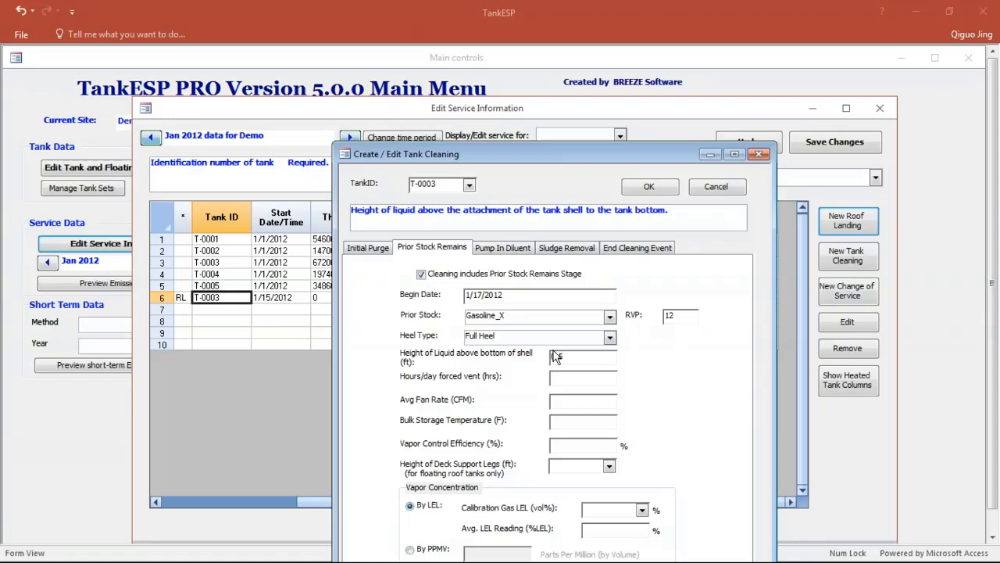
pyautogui.write('0.5')
# Step: Set forced ventilation to 24 hours per day, average fan rate to 185 CFM, and deck support leg height to 8 ft
pyautogui.click(554, 379)
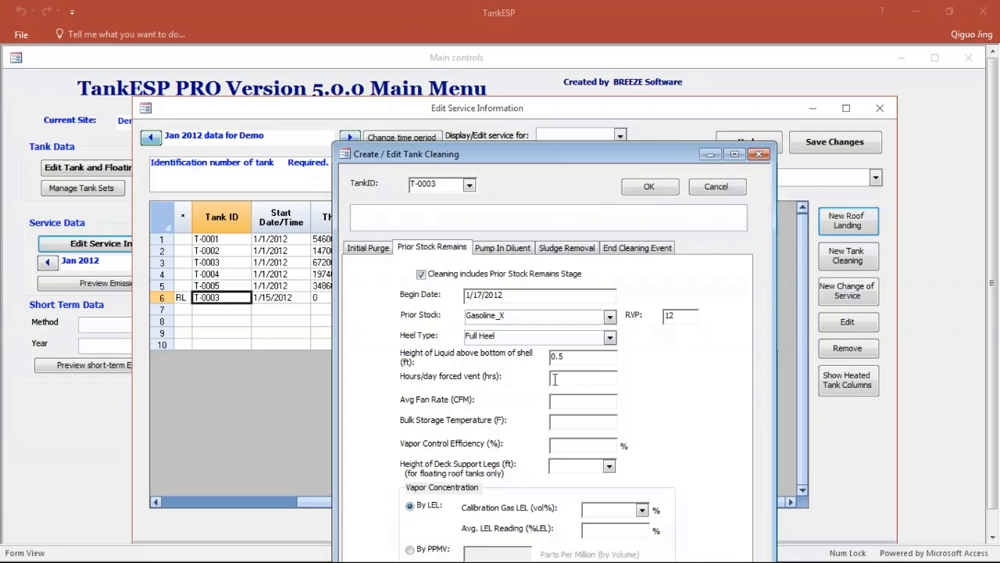
pyautogui.write('24')
pyautogui.click(558, 399)
pyautogui.write('185')
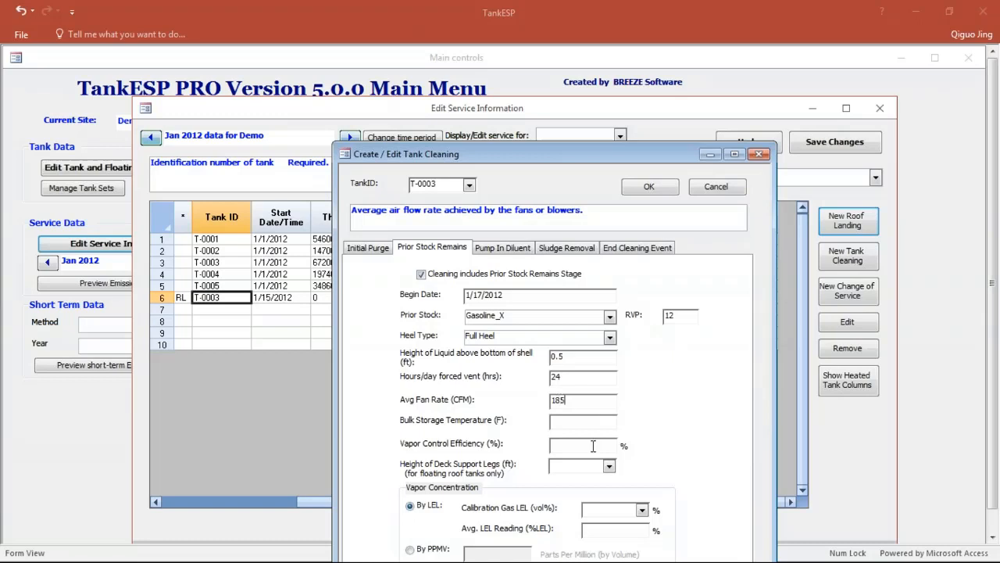
pyautogui.click(609, 466)
pyautogui.click(603, 485)
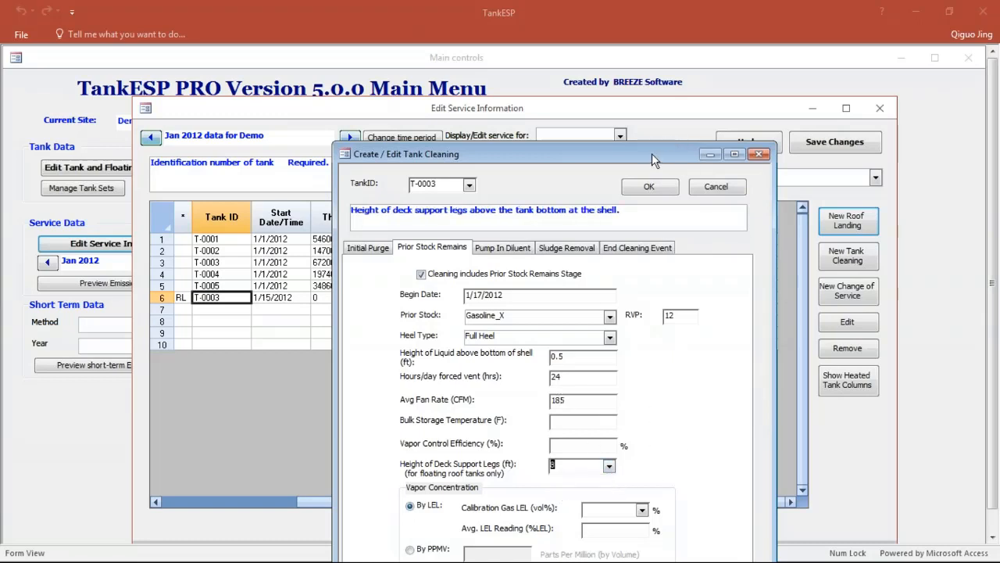
# Step: Set the vapor concentration by LEL with a 1.5 vol% calibration gas and an average LEL reading of 15%
pyautogui.moveTo(651, 153); pyautogui.dragTo(669, 123)
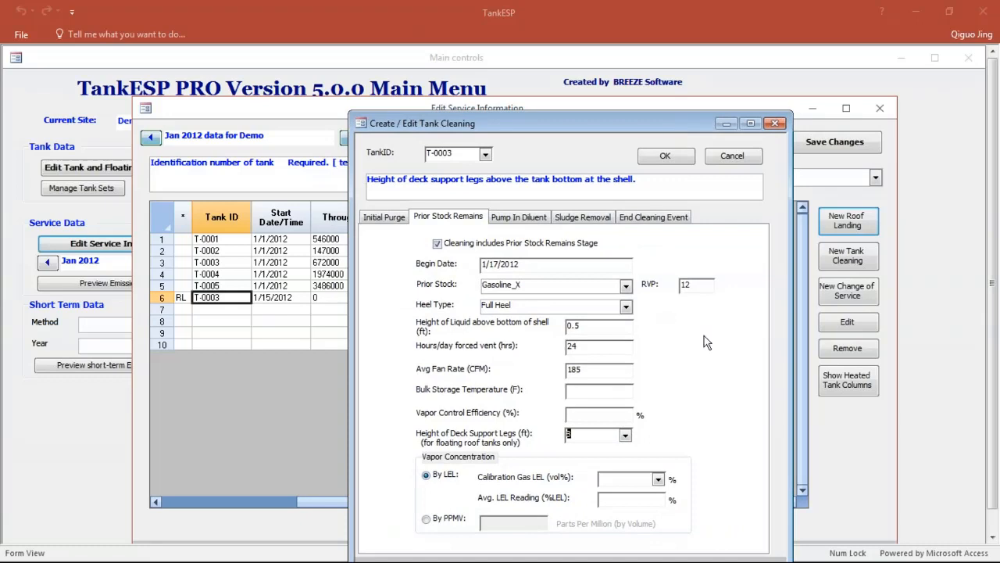
pyautogui.click(659, 480)
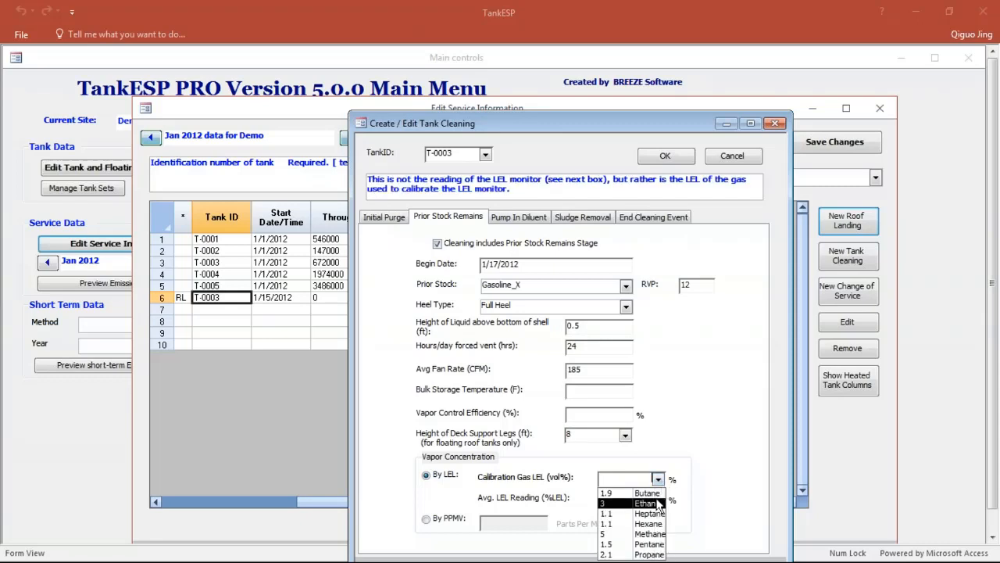
pyautogui.click(662, 520)
pyautogui.click(661, 500)
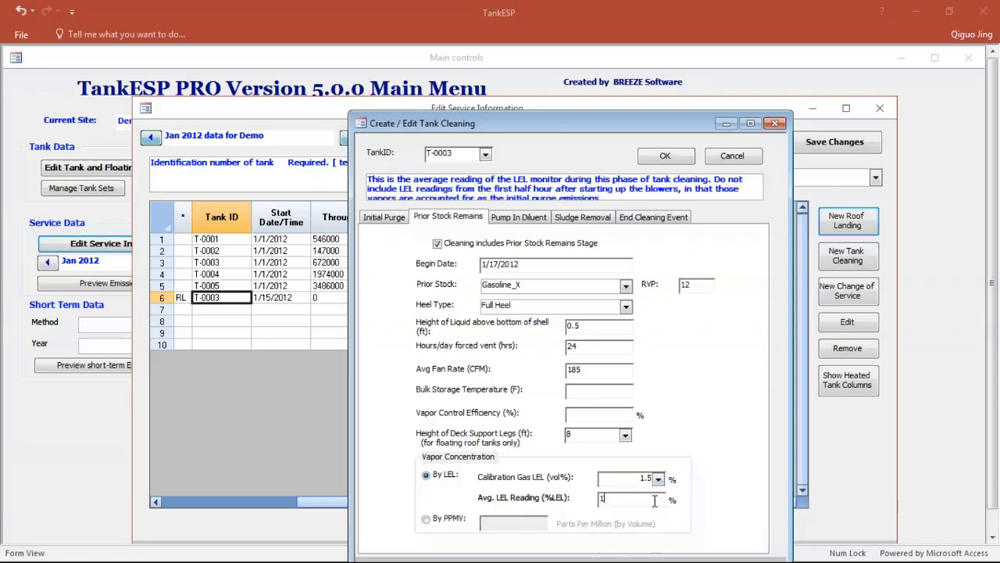
pyautogui.write('15')
# Step: End the cleaning on 1/19/2012 with a new Out of Service normal service following it, and accept the tank cleaning event
pyautogui.moveTo(614, 125); pyautogui.dragTo(610, 104)
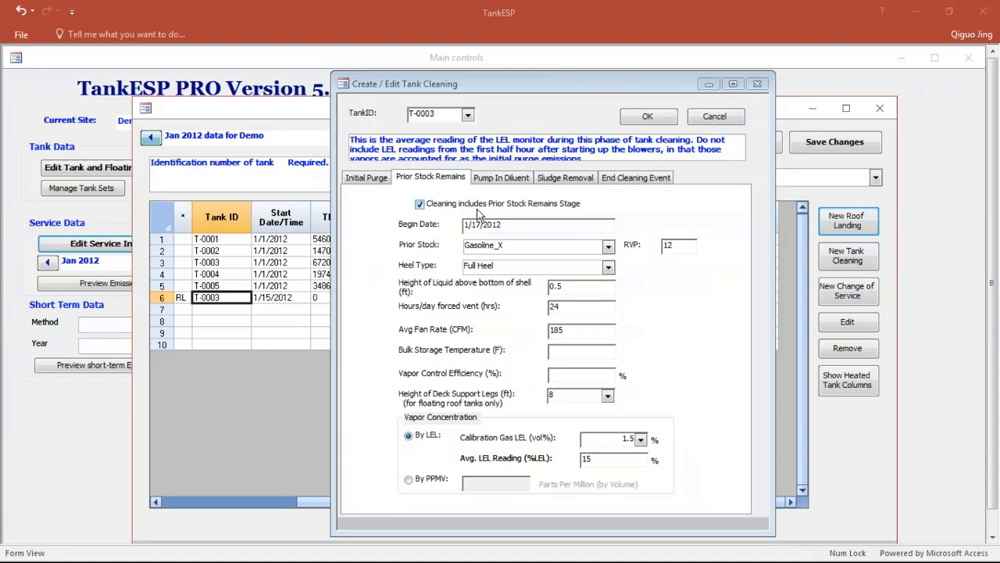
pyautogui.click(631, 181)
pyautogui.click(404, 224)
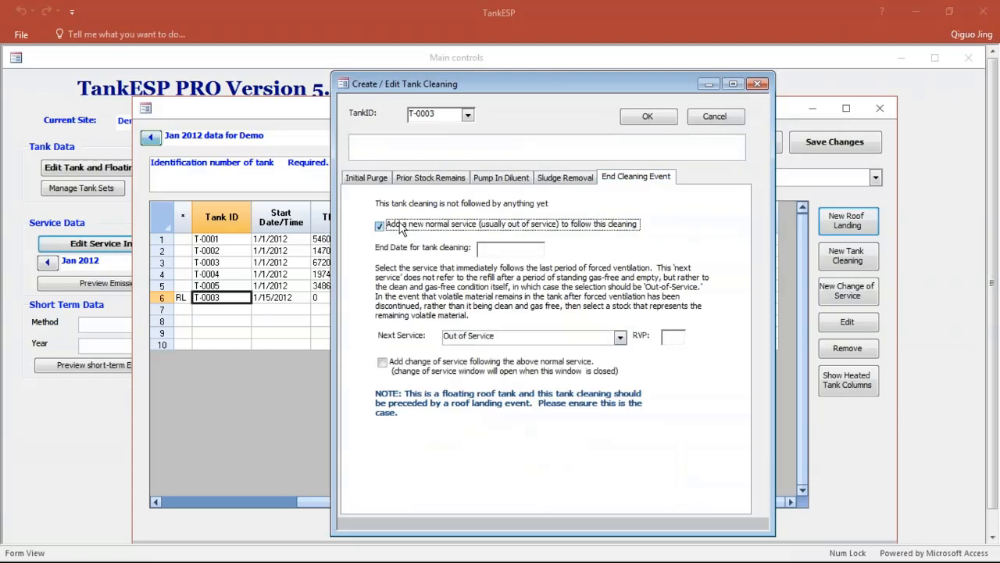
pyautogui.click(500, 251)
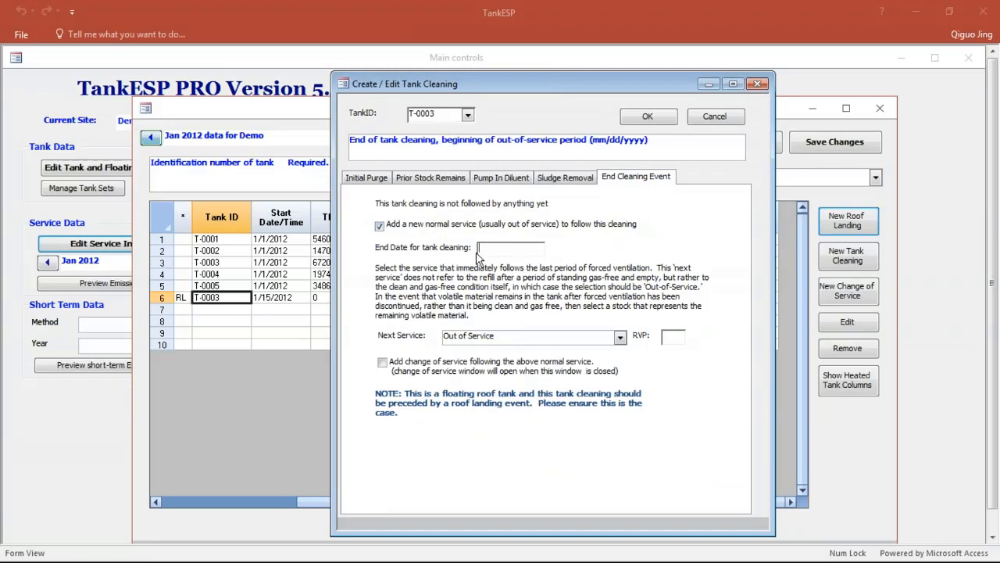
pyautogui.write('1/19/2012')
pyautogui.click(647, 116)
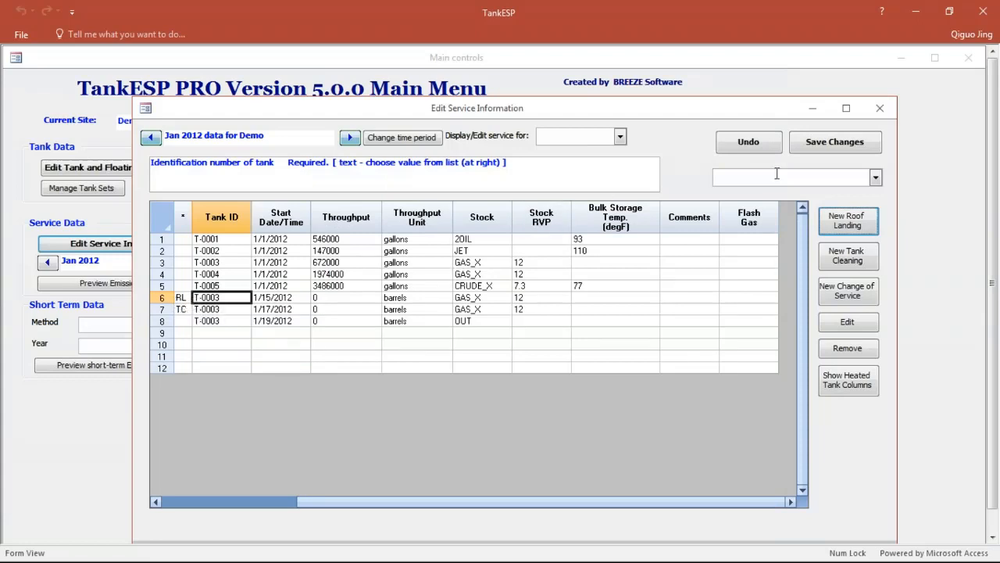
# Step: Save the Jan 2012 service changes, acknowledge the change-of-service notice, and check the T-0003 event rows
pyautogui.click(835, 146)
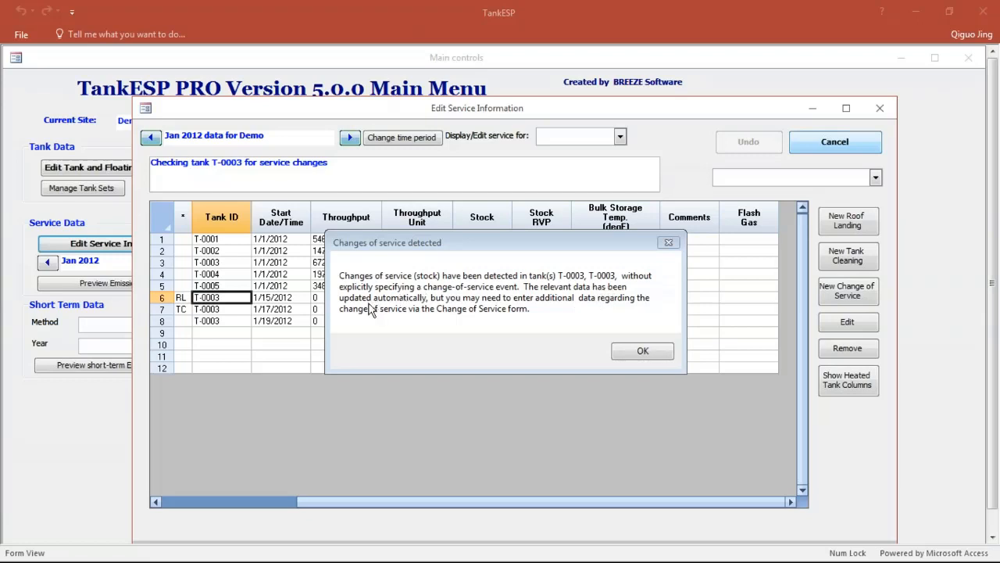
pyautogui.click(641, 351)
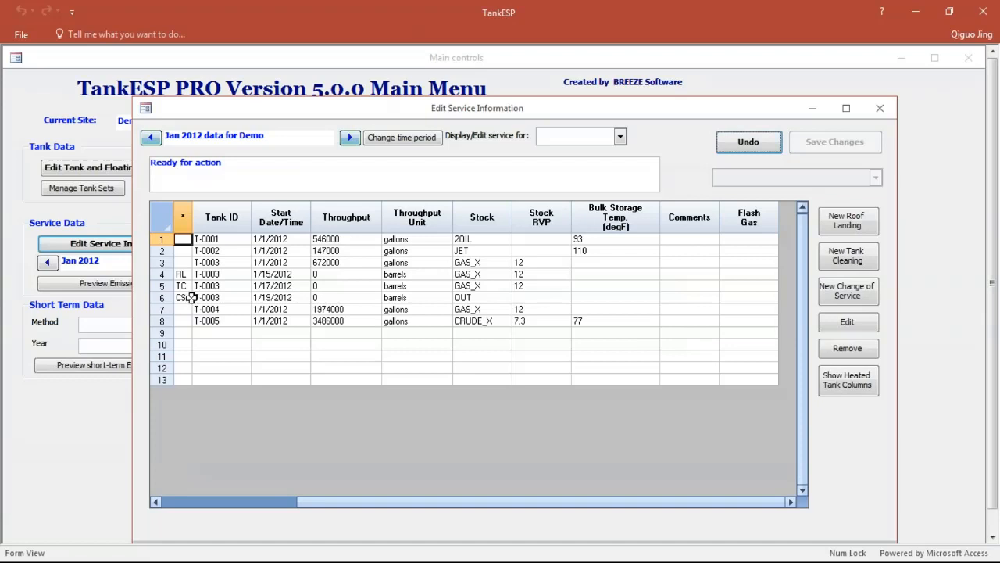
pyautogui.moveTo(191, 298); pyautogui.dragTo(381, 309)
pyautogui.click(565, 313)
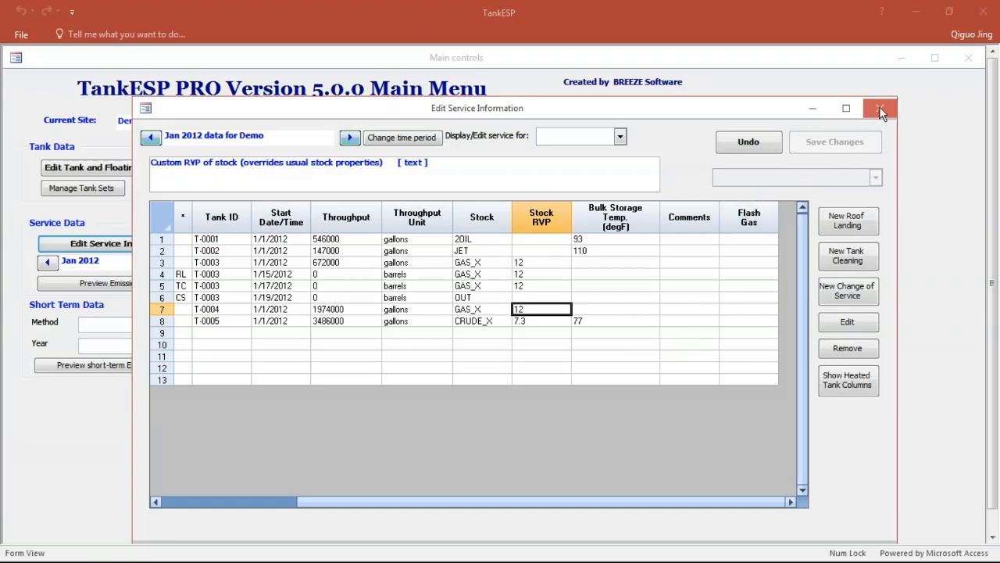
# Step: Check the service data of the following months up to Mar 2012 and close the service information
pyautogui.click(350, 138)
pyautogui.click(350, 138)
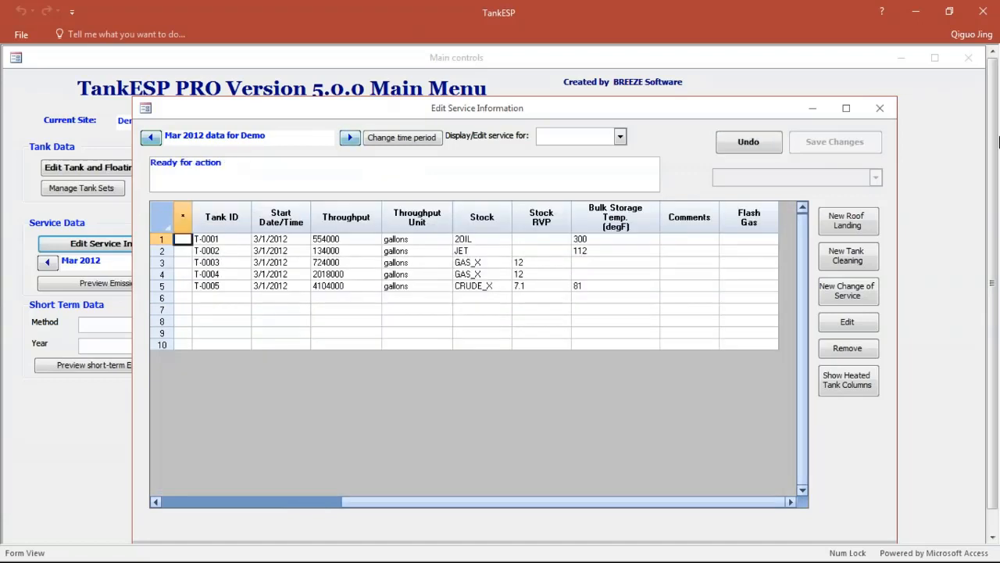
pyautogui.click(879, 114)
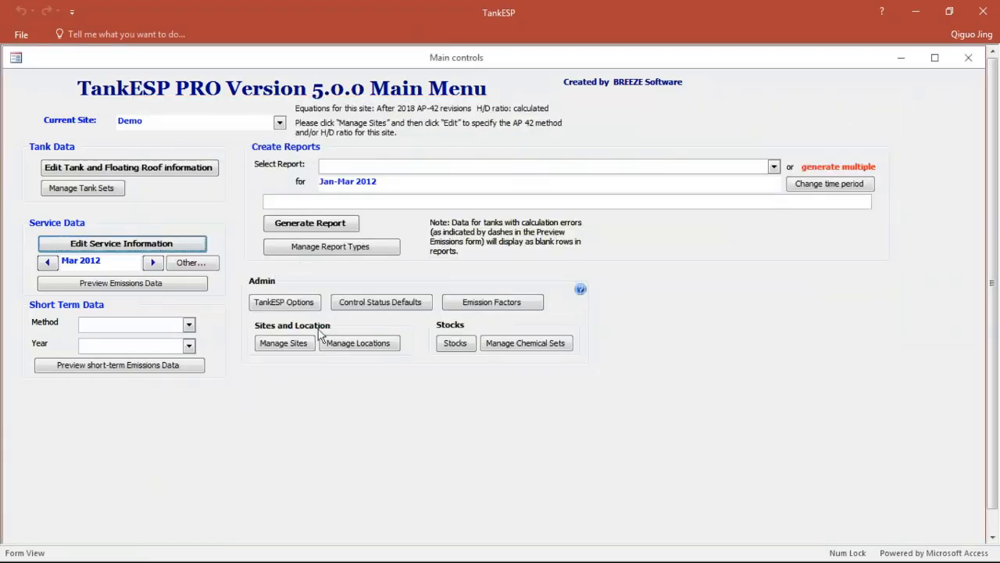
# Step: Preview the emissions data, go back to Jan 2012, and examine the working, standing, roof landing and cleaning losses for each tank
pyautogui.click(153, 286)
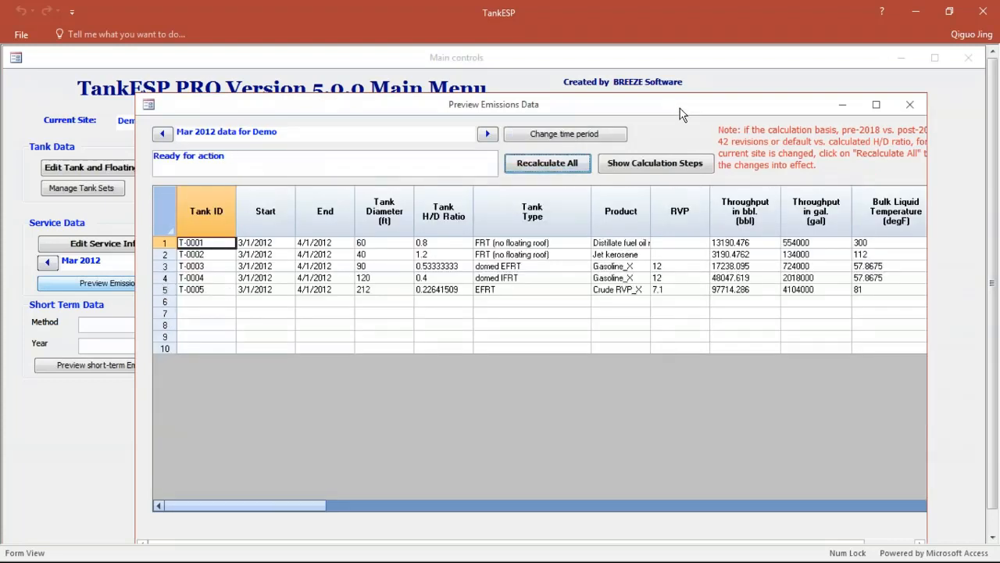
pyautogui.click(163, 134)
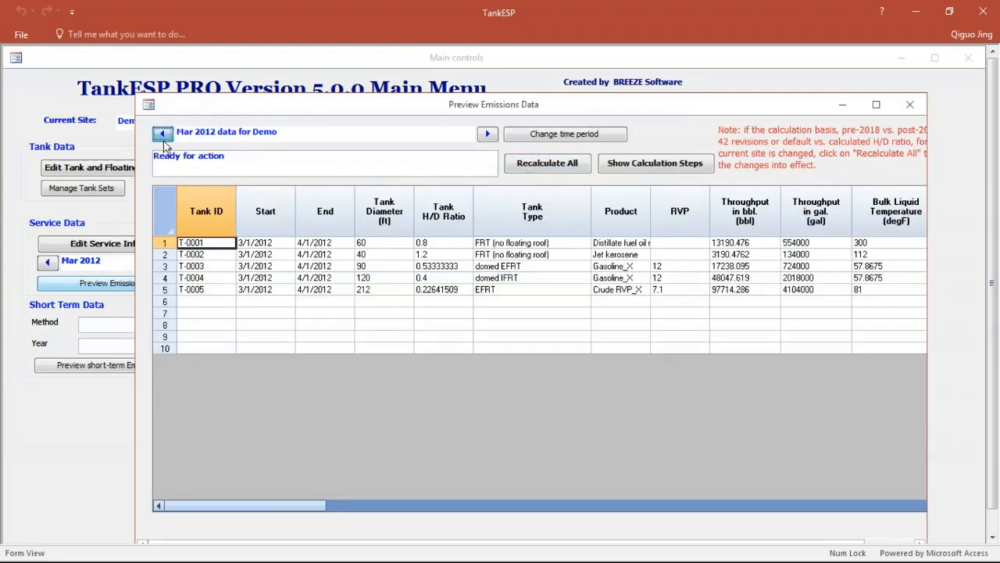
pyautogui.click(164, 137)
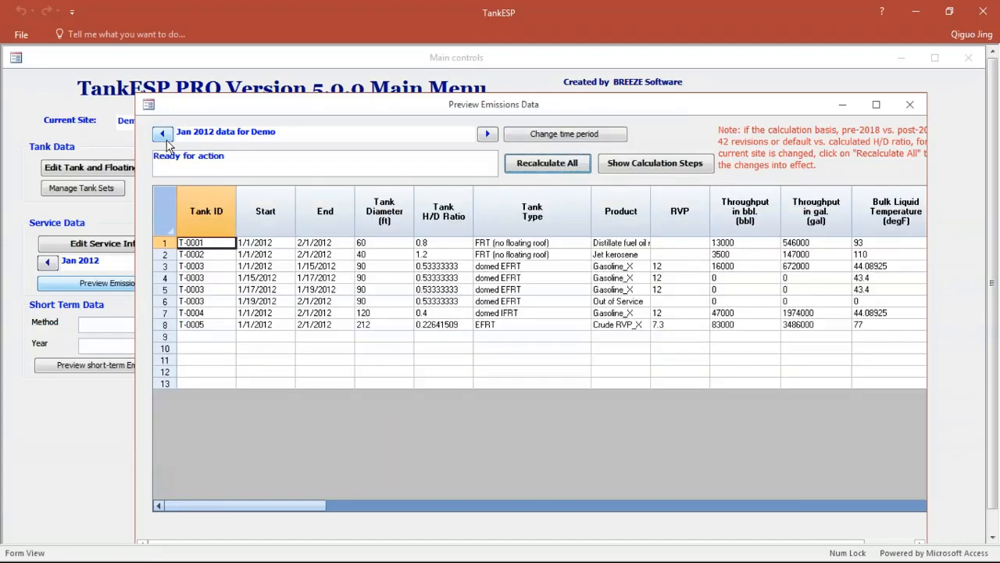
pyautogui.moveTo(576, 104); pyautogui.dragTo(550, 84)
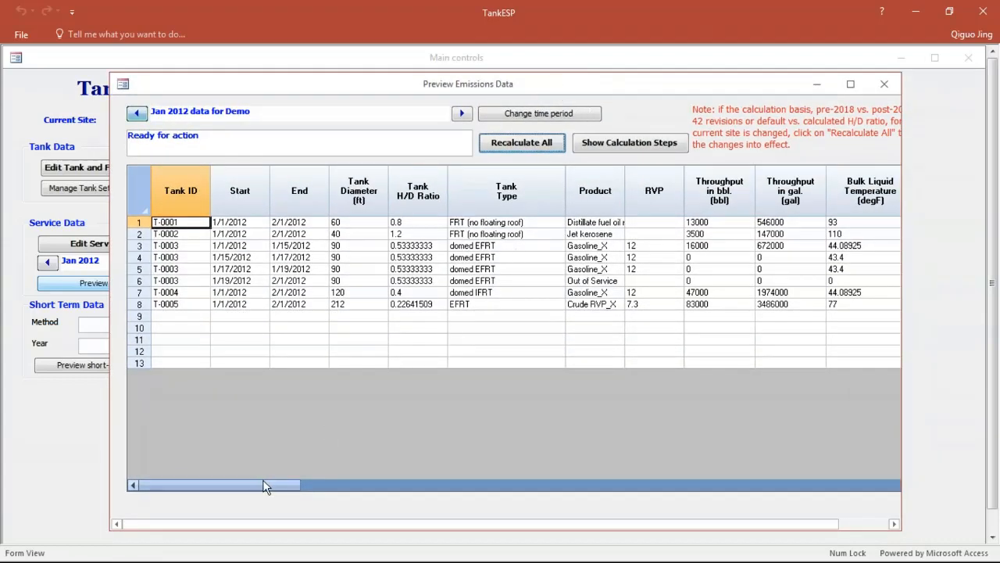
pyautogui.moveTo(263, 483); pyautogui.dragTo(613, 487)
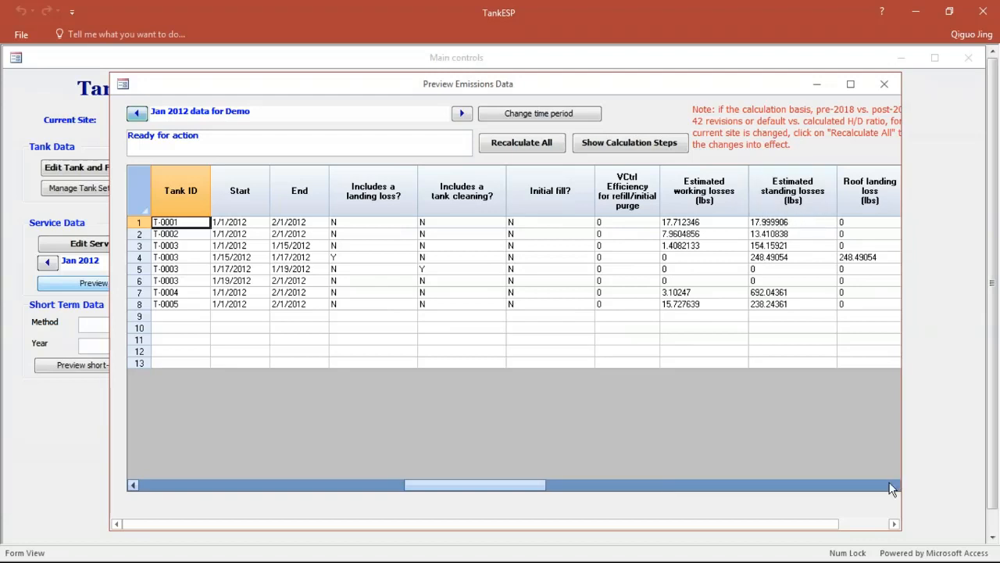
pyautogui.moveTo(521, 486); pyautogui.dragTo(774, 486)
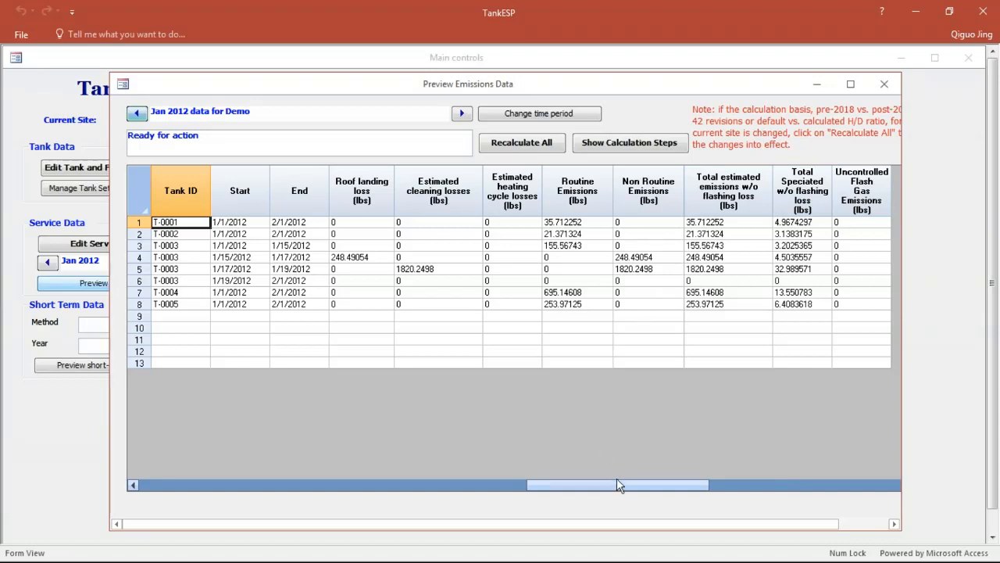
pyautogui.moveTo(617, 484); pyautogui.dragTo(254, 470)
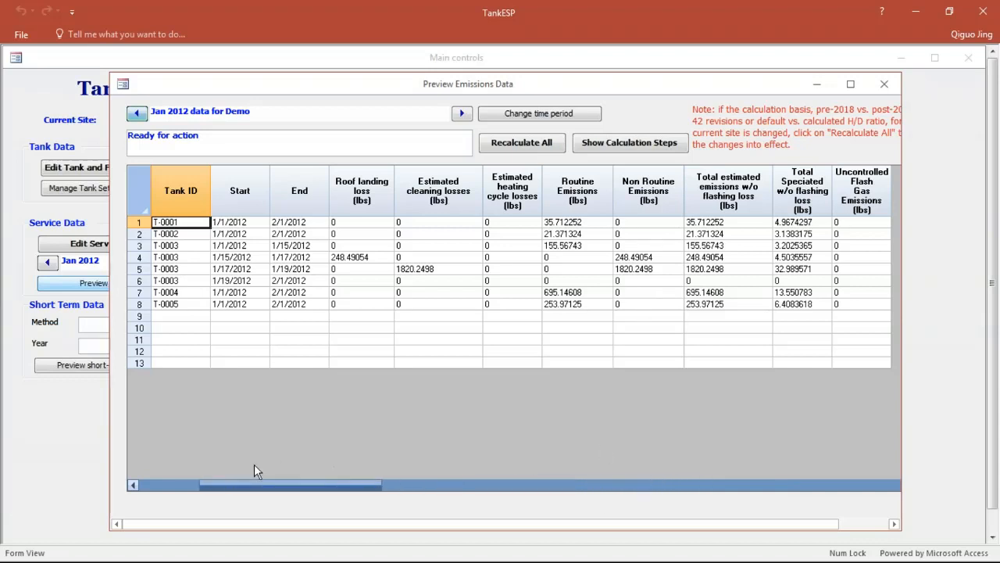
# Step: Check the Feb and Mar 2012 emissions previews and read the calculation error for T-0003 in Feb 2012
pyautogui.click(462, 113)
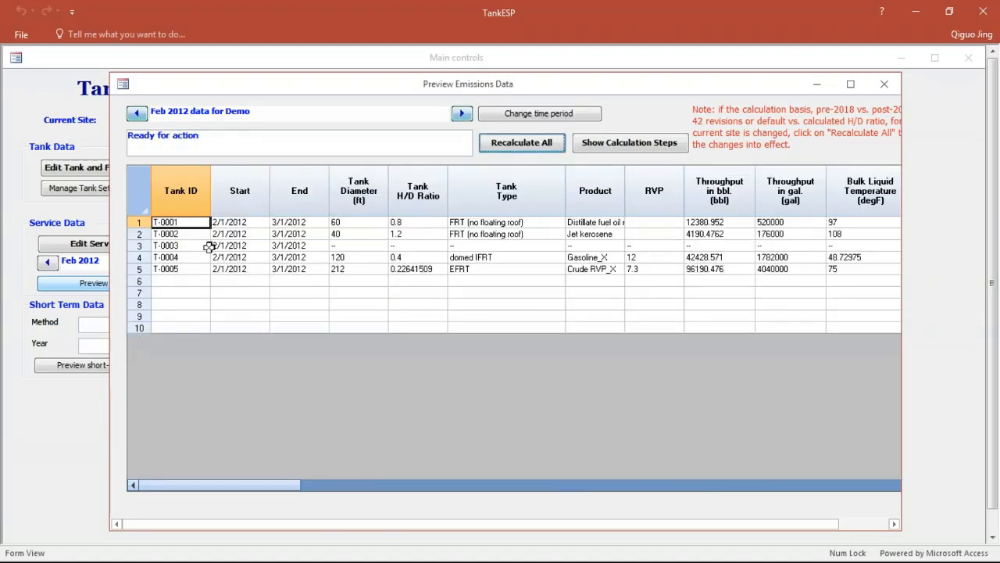
pyautogui.click(462, 114)
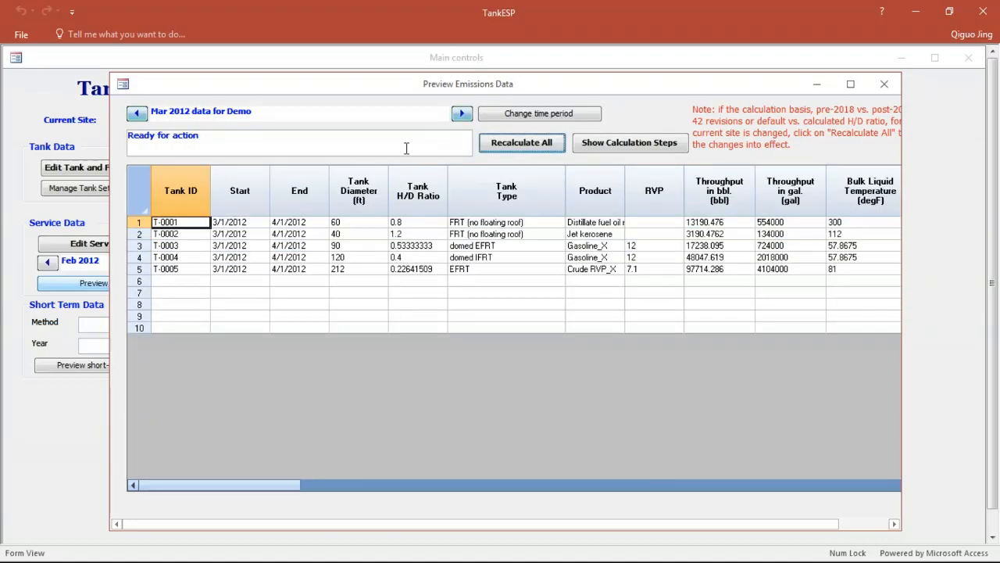
pyautogui.click(138, 114)
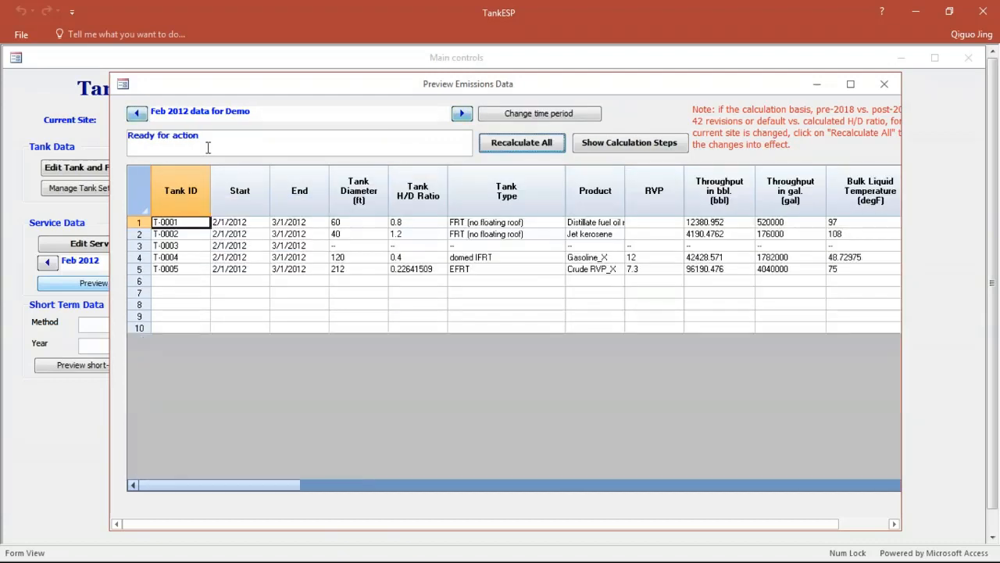
pyautogui.click(355, 247)
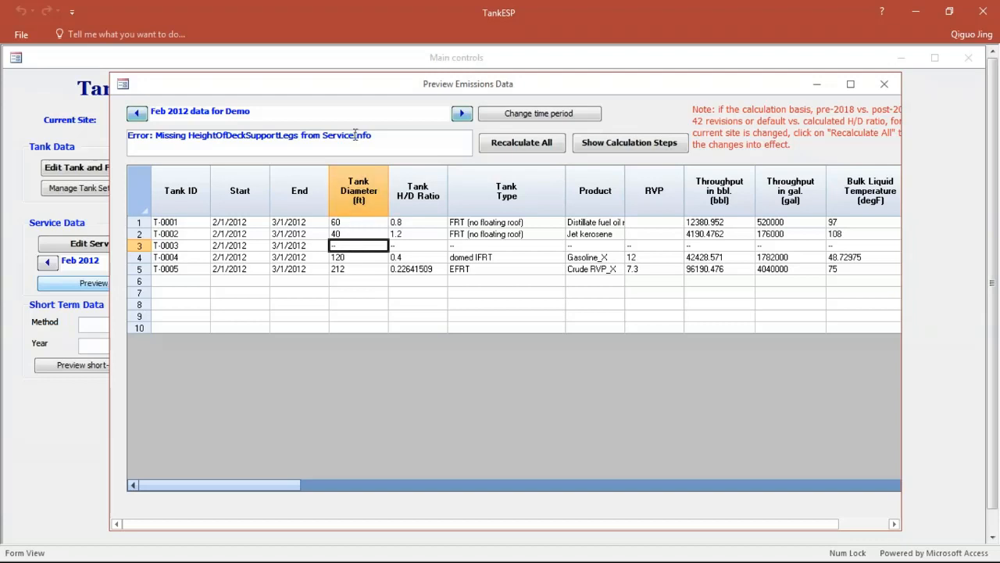
pyautogui.moveTo(375, 141); pyautogui.dragTo(136, 142)
# Step: Set the leg height for refilling to 2.5 (low) in T-0003's Feb 2012 change of service, then save and close the service information
pyautogui.moveTo(268, 85); pyautogui.dragTo(381, 114)
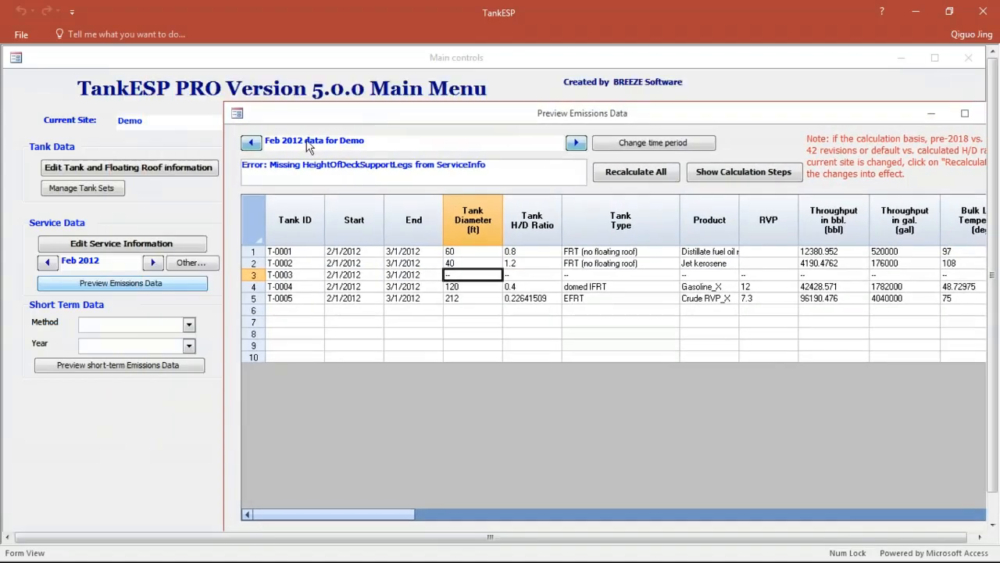
pyautogui.click(133, 246)
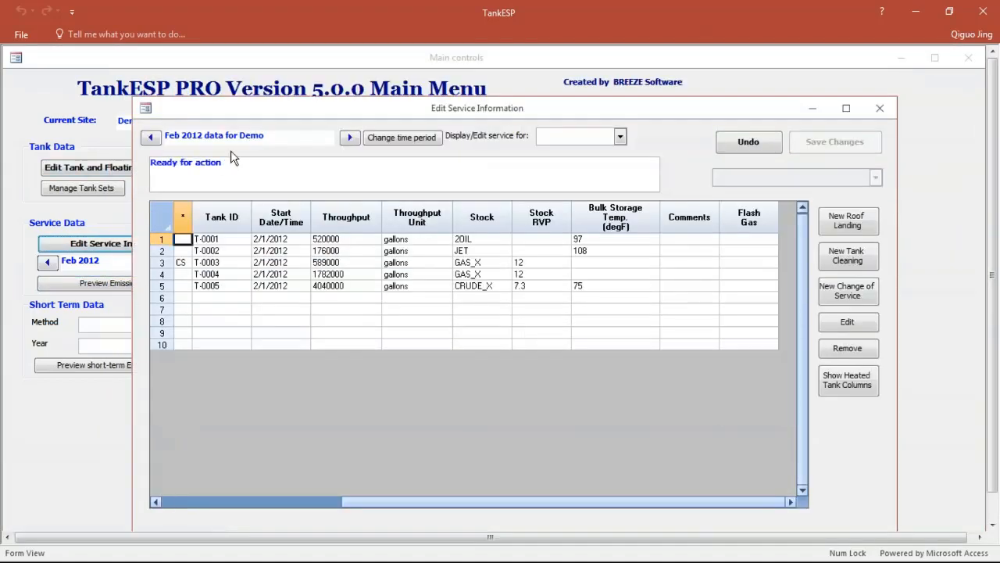
pyautogui.click(199, 265)
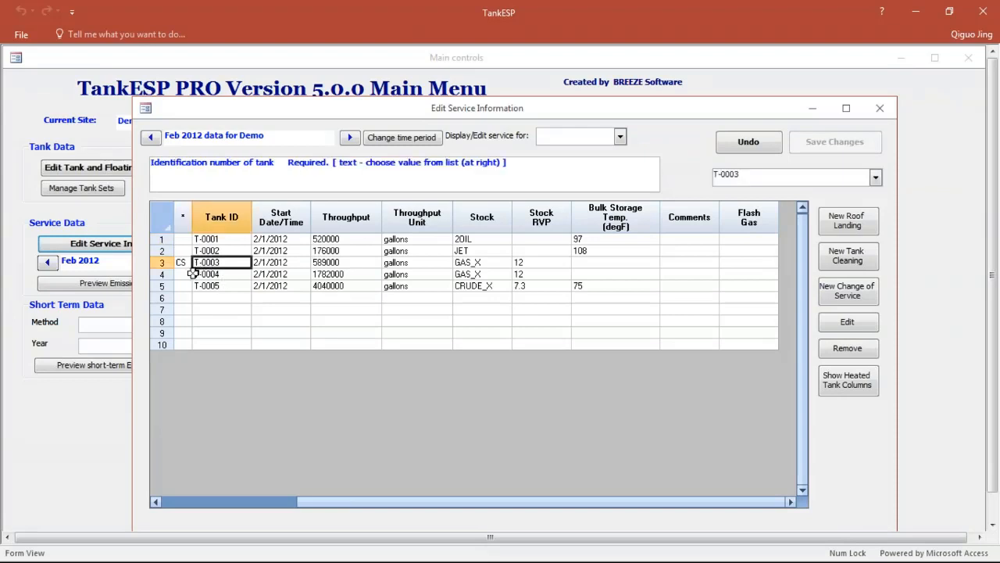
pyautogui.click(829, 324)
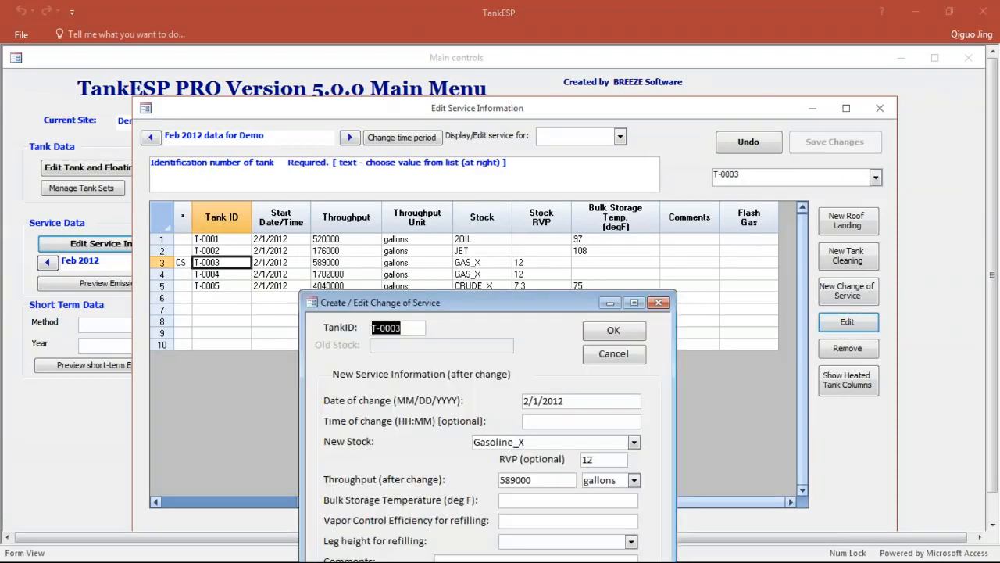
pyautogui.moveTo(560, 304); pyautogui.dragTo(547, 93)
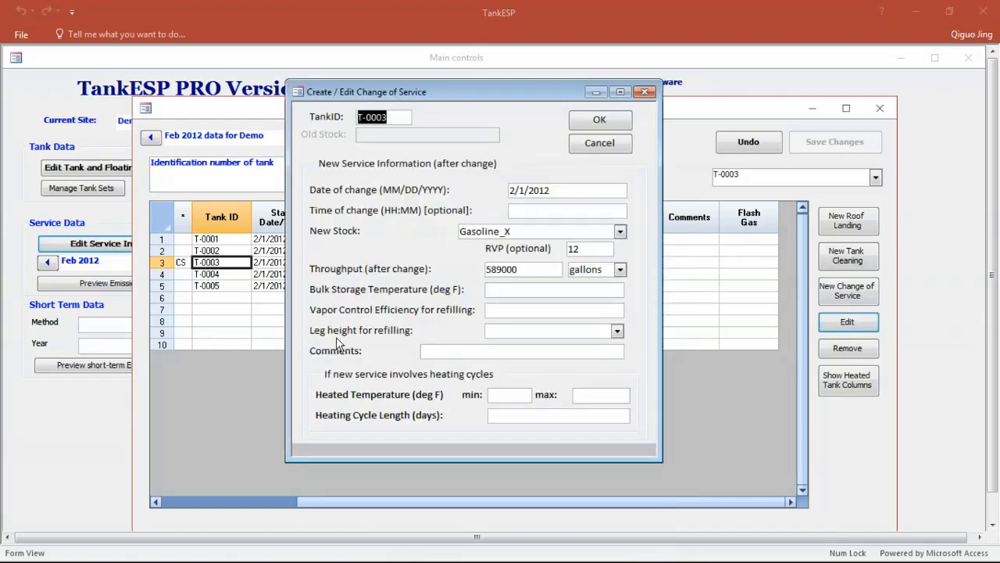
pyautogui.click(617, 331)
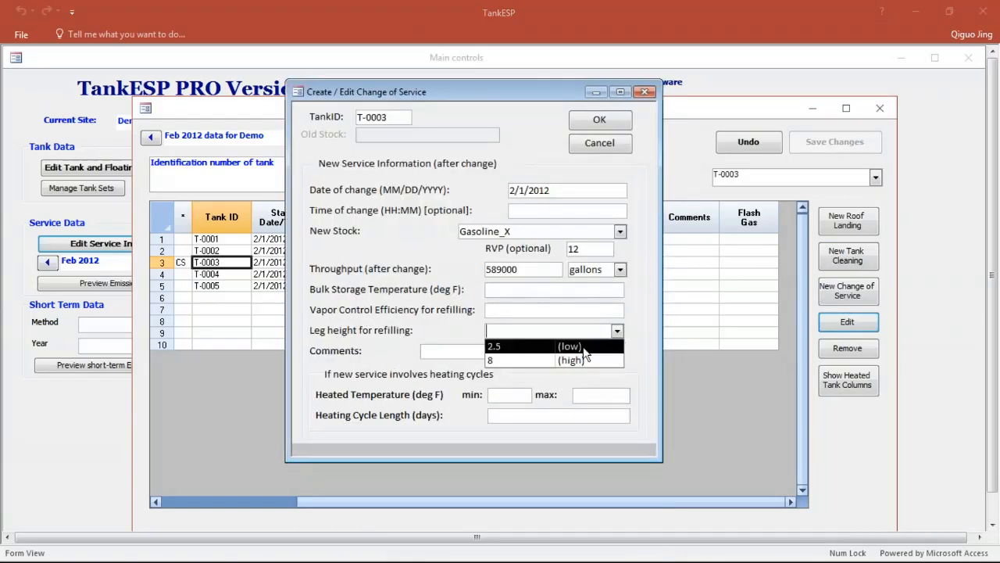
pyautogui.click(584, 354)
pyautogui.click(609, 122)
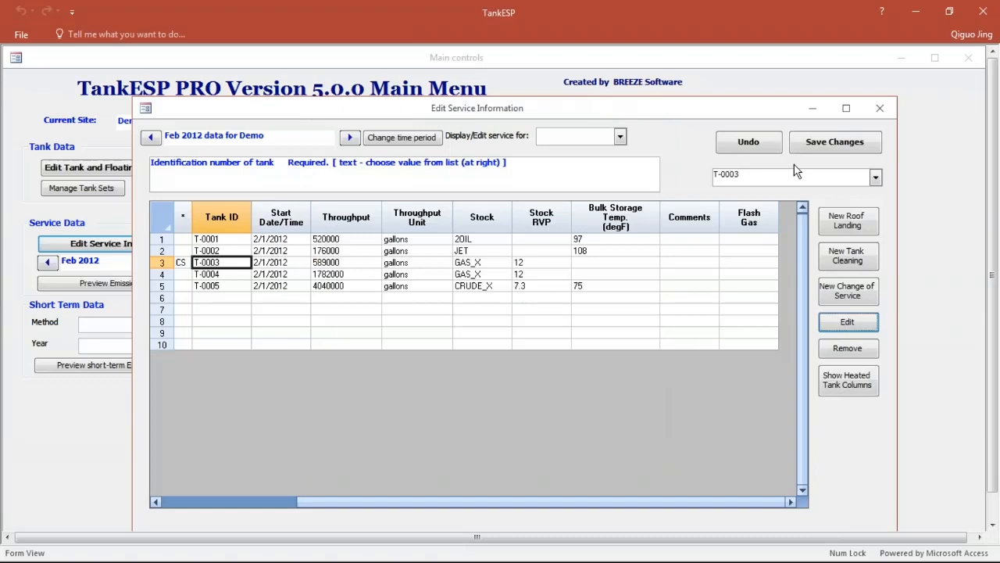
pyautogui.click(832, 148)
pyautogui.click(879, 108)
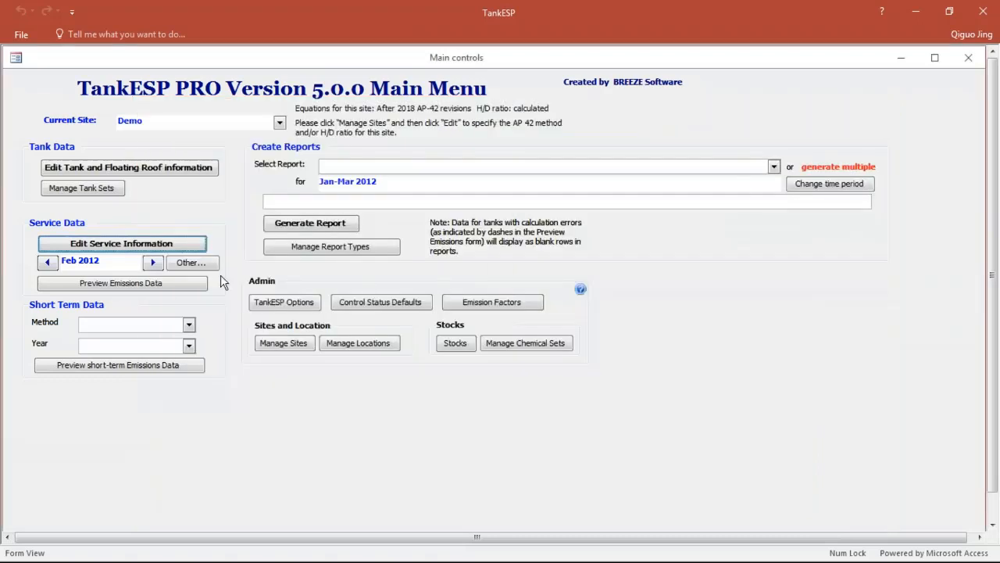
# Step: Return to the Feb 2012 emissions preview and recalculate the emissions for all tanks
pyautogui.click(159, 285)
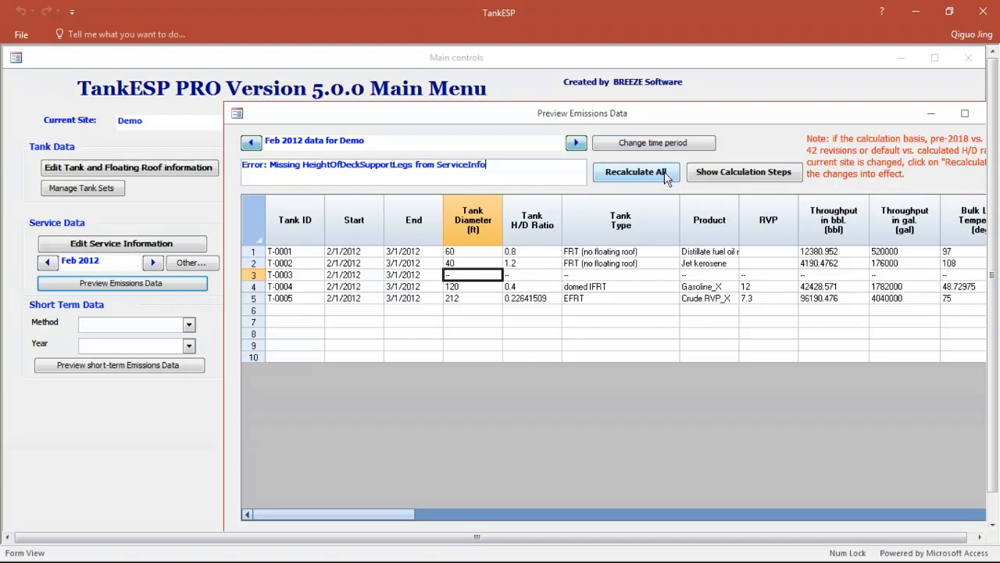
pyautogui.click(635, 172)
pyautogui.click(594, 342)
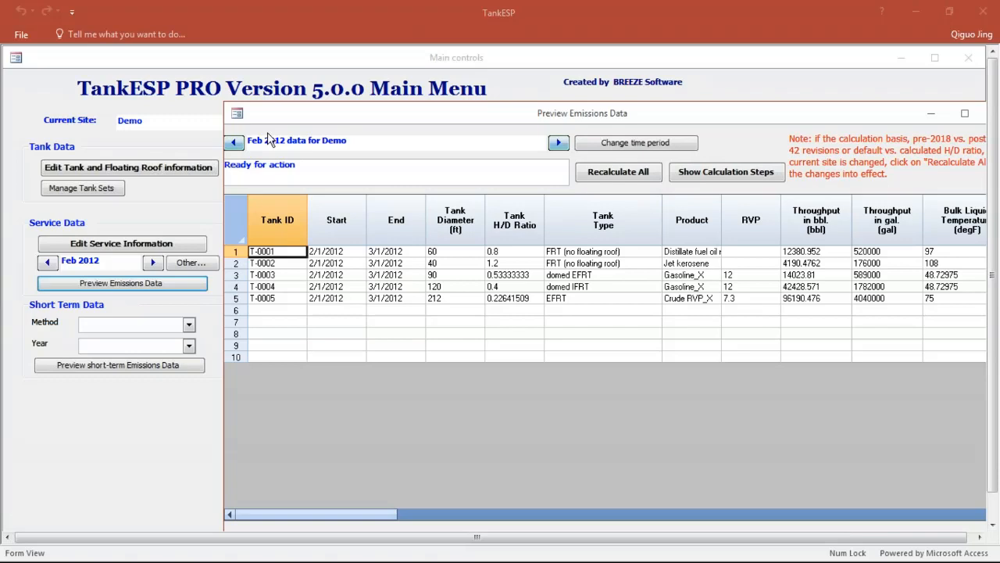
# Step: Export the calculation steps of the Feb 2012 emissions to the Downloads folder
pyautogui.click(741, 173)
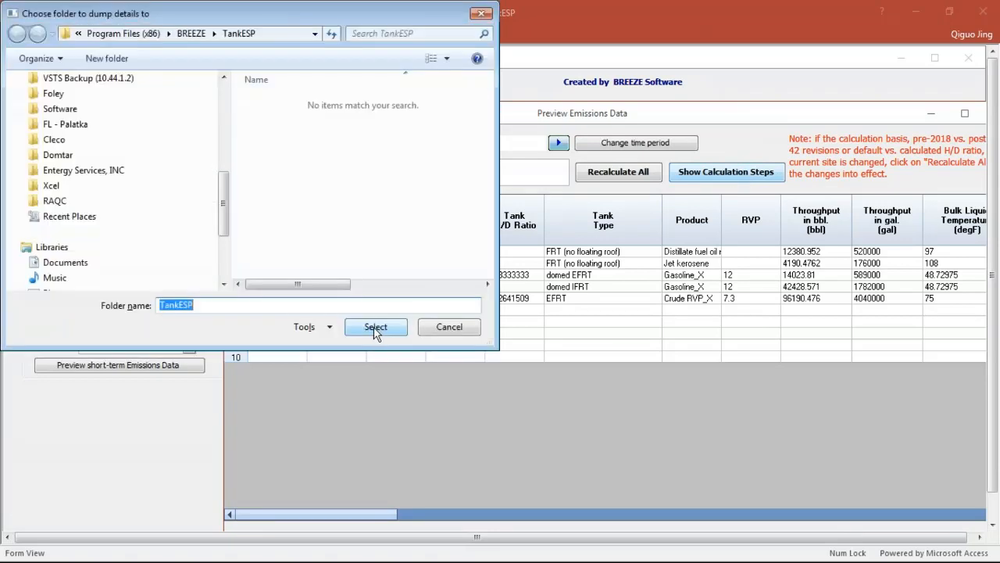
pyautogui.moveTo(225, 196); pyautogui.dragTo(231, 178)
pyautogui.scroll(5, 118, 157)
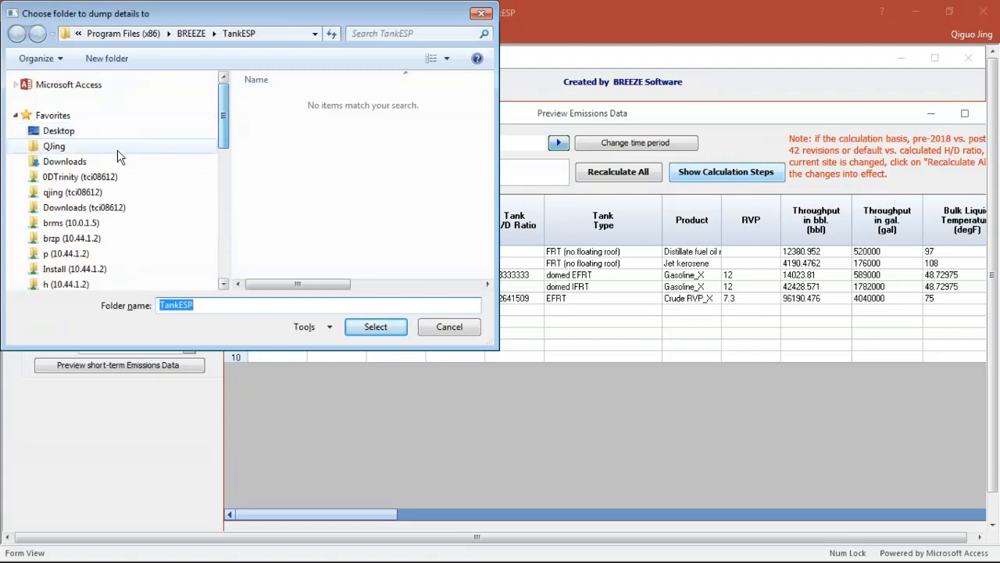
pyautogui.click(94, 161)
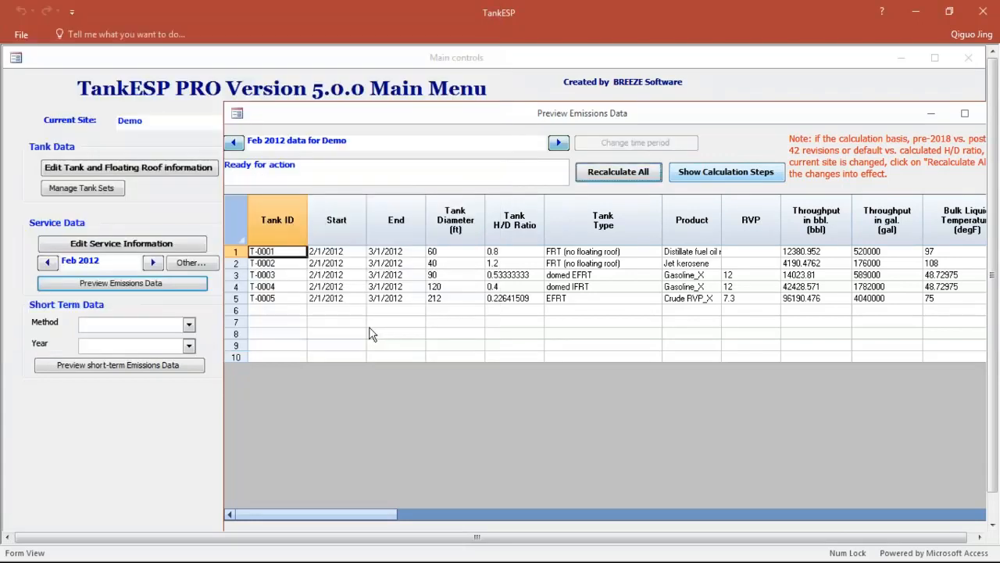
pyautogui.click(373, 327)
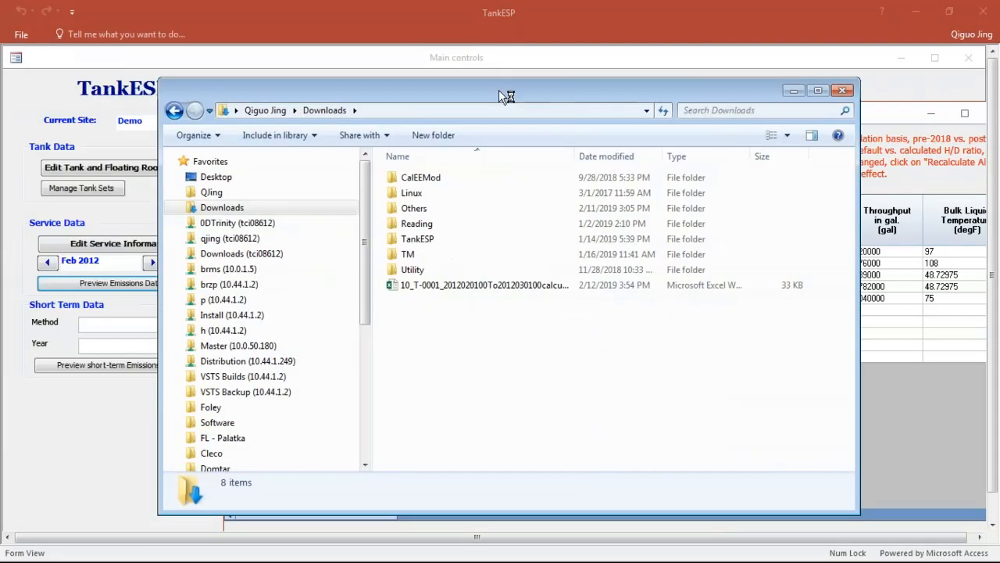
# Step: Show the full file names in the Downloads folder and open the T-0001 calculation steps workbook in Excel at full size
pyautogui.doubleClick(498, 90)
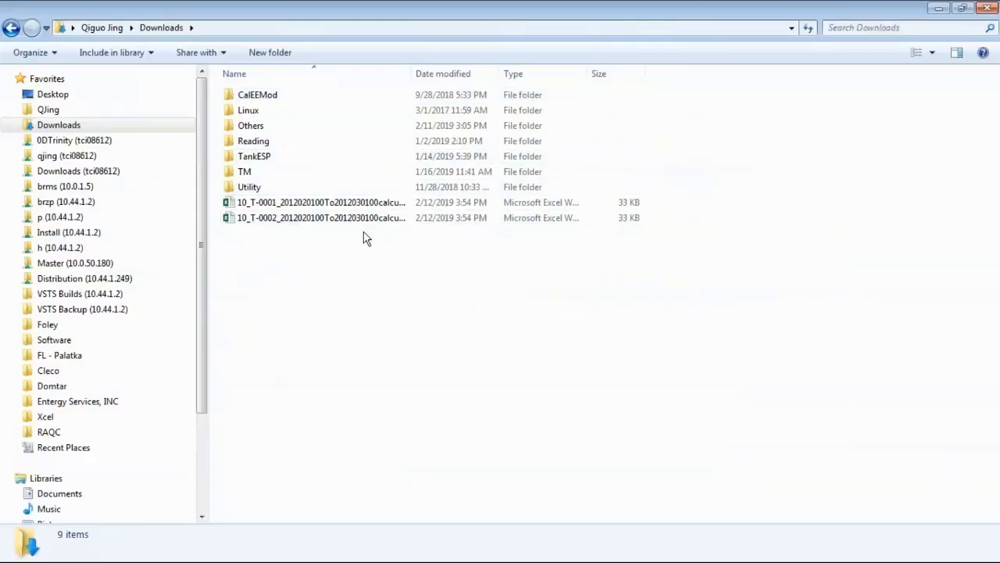
pyautogui.doubleClick(414, 76)
pyautogui.click(393, 201)
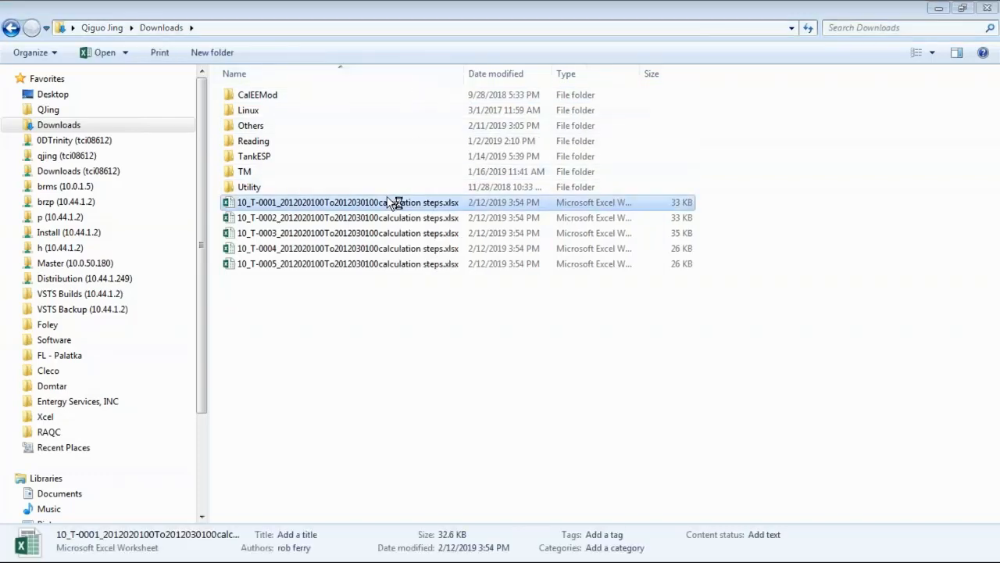
pyautogui.moveTo(0, 68); pyautogui.dragTo(465, 154)
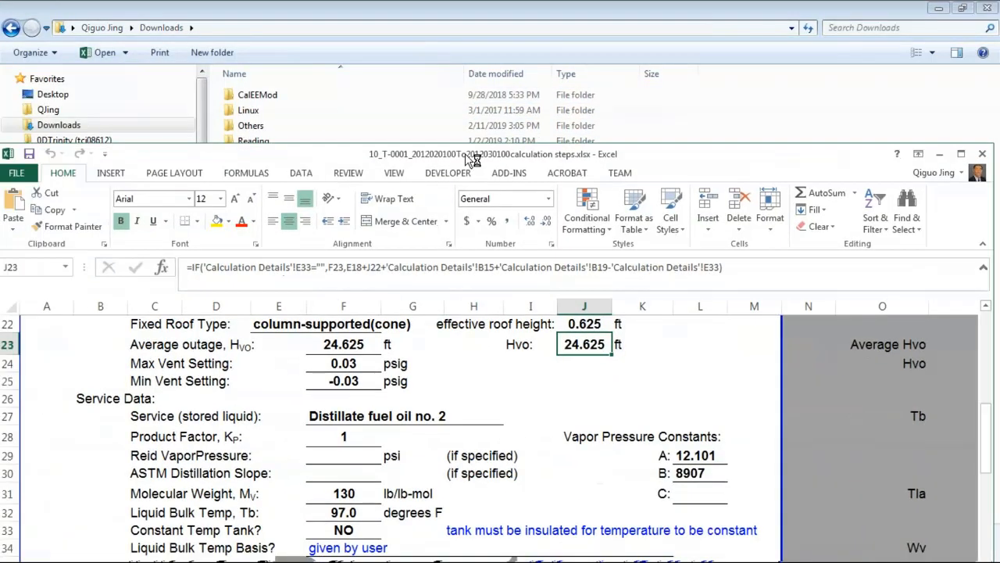
pyautogui.doubleClick(465, 154)
pyautogui.scroll(-2, 286, 380)
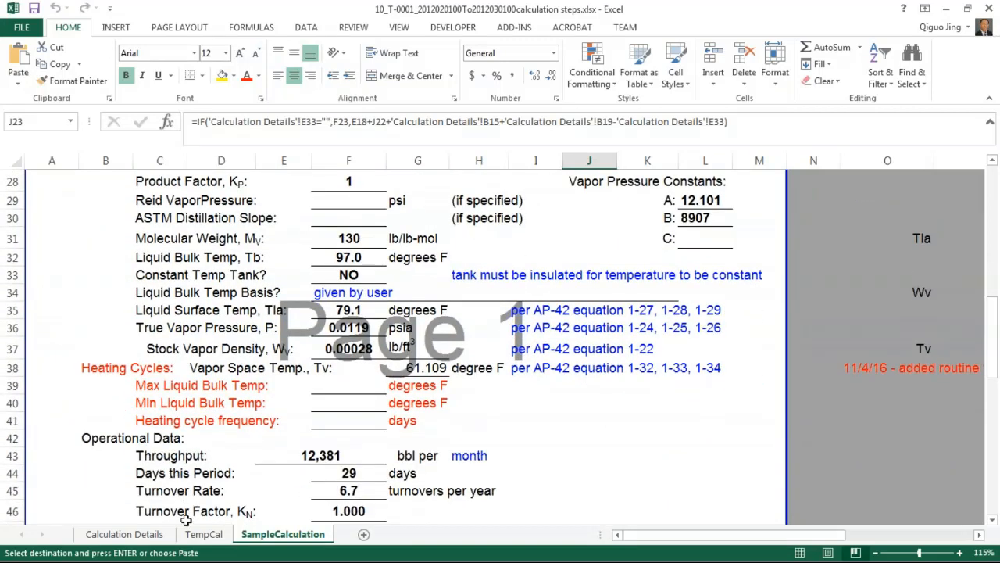
# Step: Review the tank, stock and loss parameters on the Calculation Details sheet of the T-0001 workbook
pyautogui.click(149, 535)
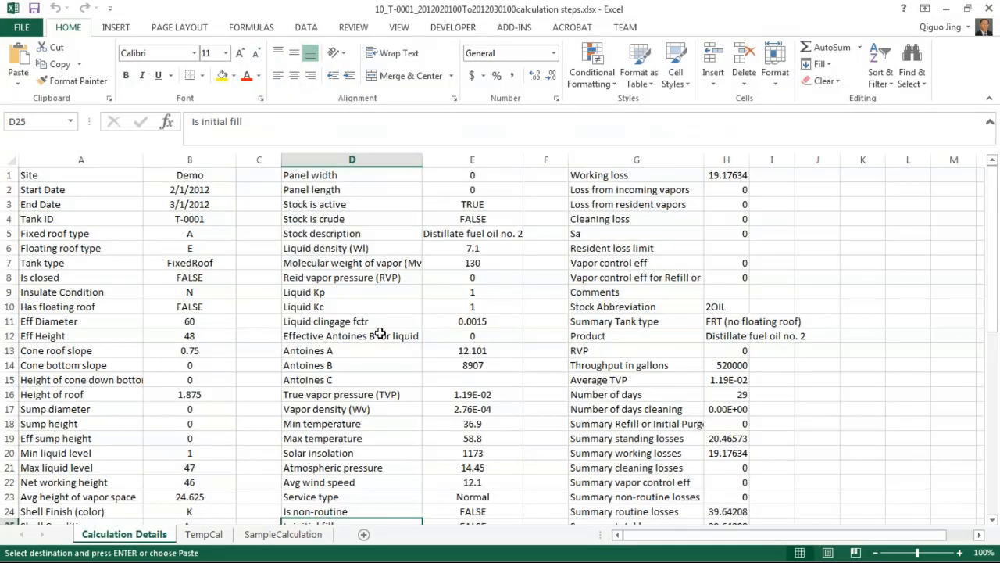
pyautogui.click(262, 307)
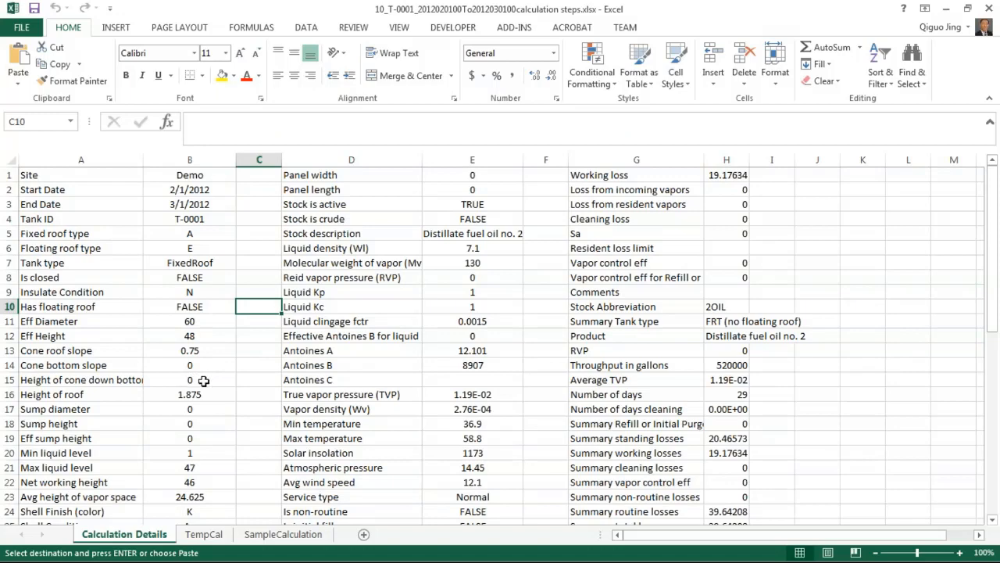
pyautogui.click(384, 380)
pyautogui.scroll(-2, 400, 379)
pyautogui.scroll(-2, 512, 386)
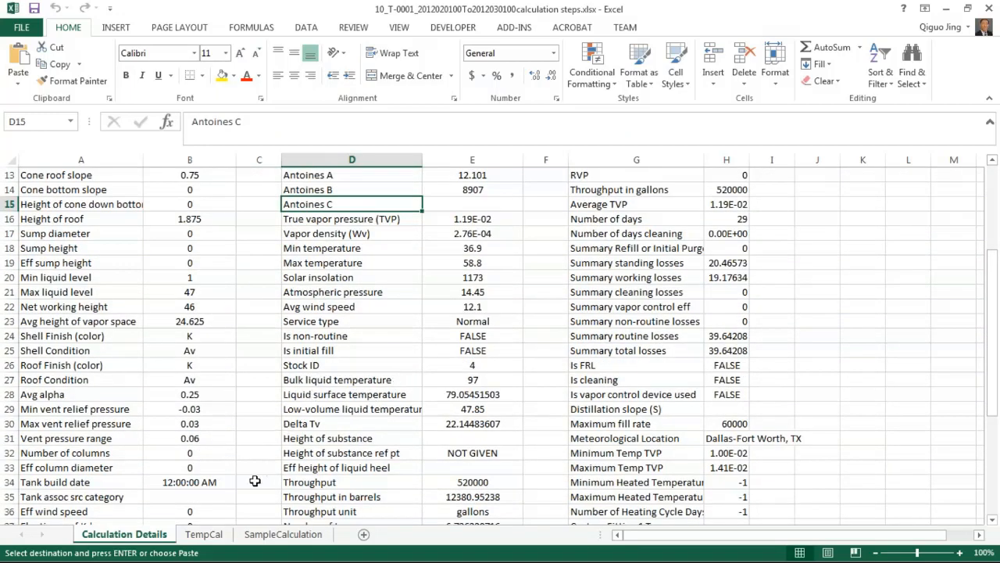
# Step: Examine the temperature equations on the TempCal sheet, including rows 13 to 15, and return to the SampleCalculation sheet
pyautogui.click(207, 539)
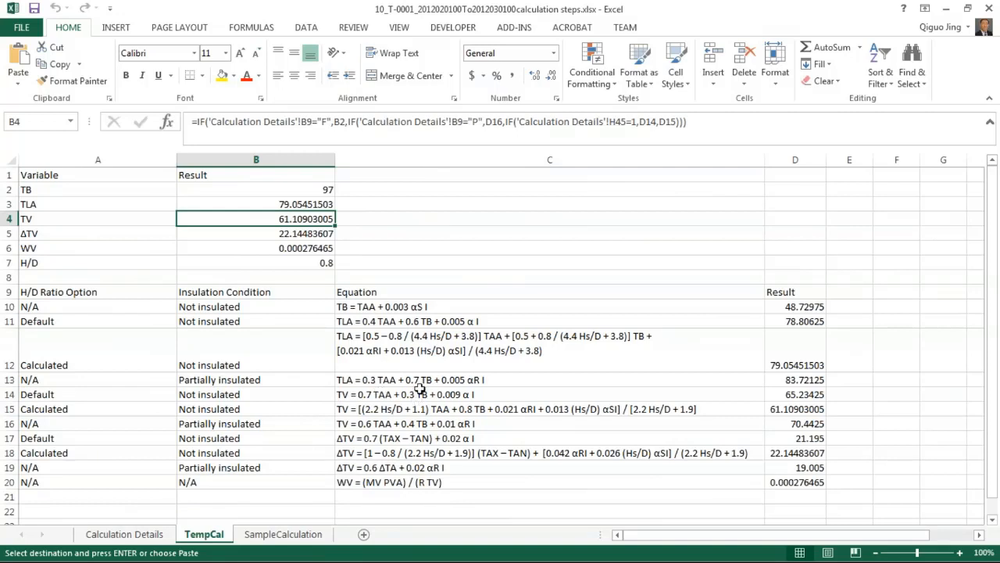
pyautogui.moveTo(422, 383); pyautogui.dragTo(454, 409)
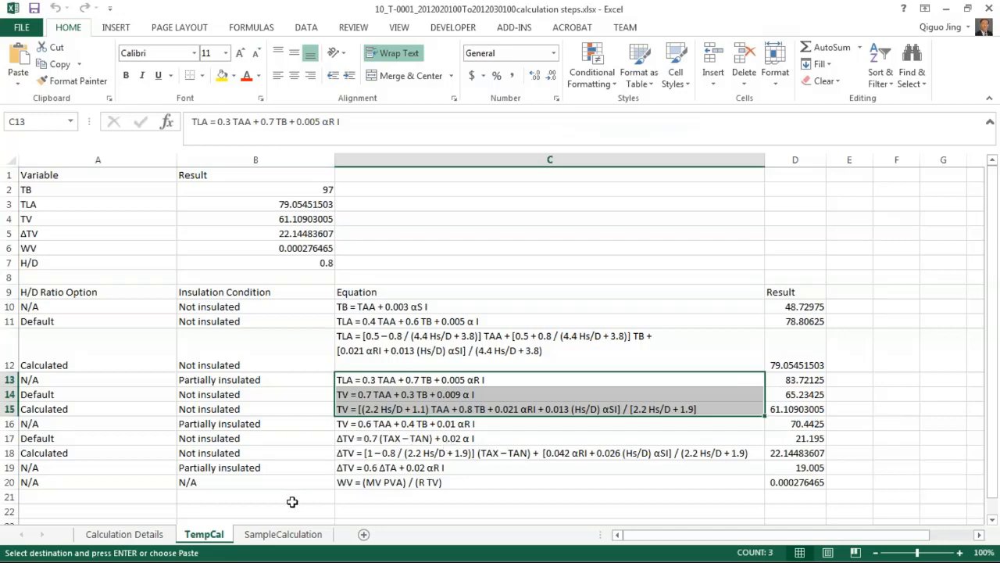
pyautogui.click(294, 544)
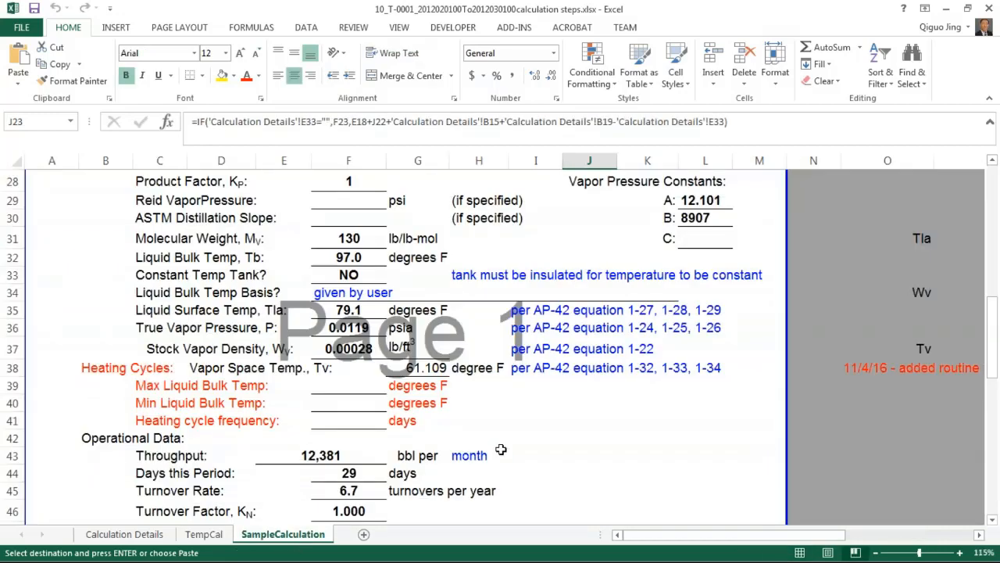
# Step: Review the operational data, calculated factors and February 2012 emissions on the SampleCalculation sheet, comparing the emissions against the reported-value check column
pyautogui.moveTo(526, 413); pyautogui.dragTo(530, 405)
pyautogui.scroll(-3, 536, 386)
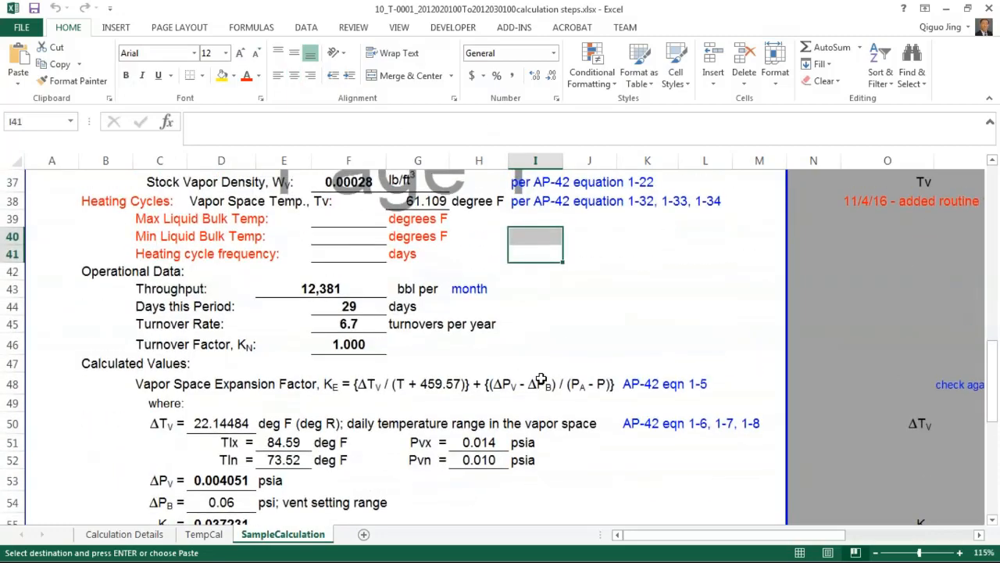
pyautogui.scroll(-2, 564, 366)
pyautogui.scroll(-5, 558, 357)
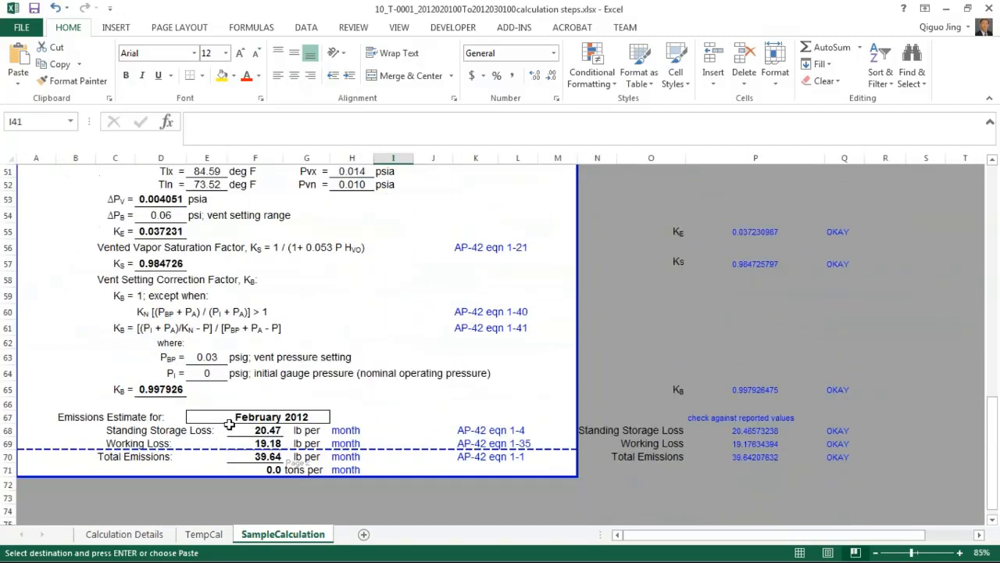
pyautogui.moveTo(264, 433); pyautogui.dragTo(267, 458)
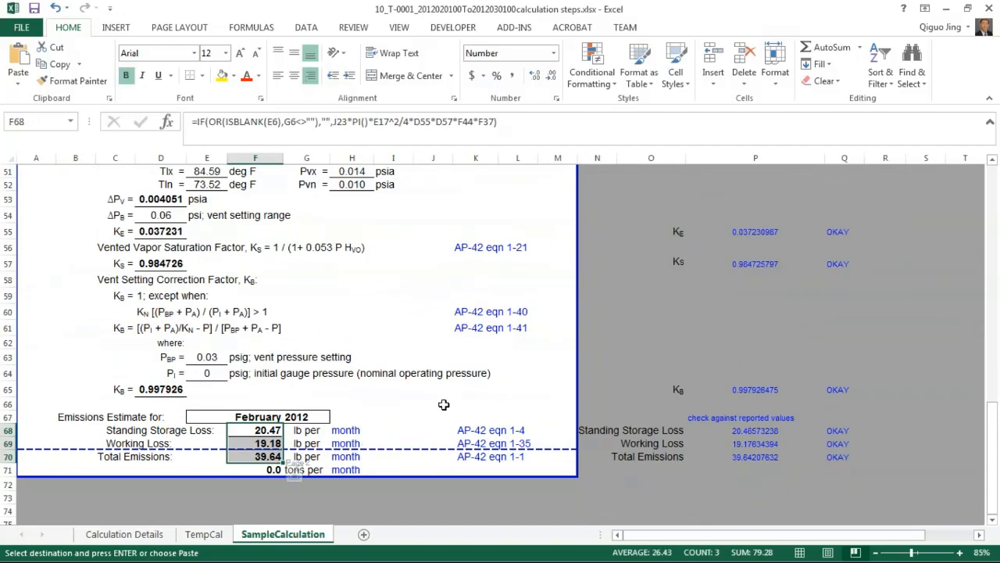
pyautogui.click(731, 357)
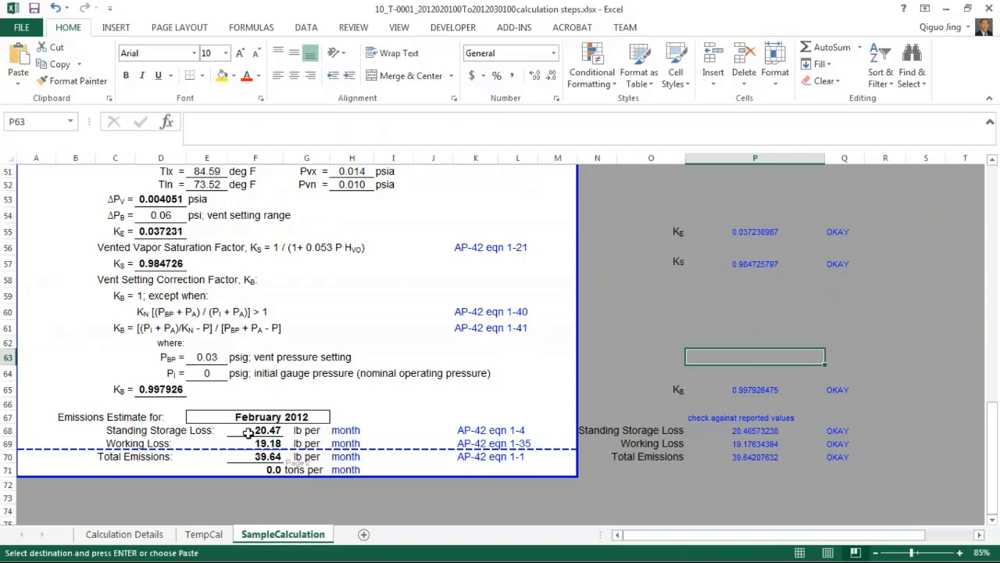
pyautogui.moveTo(249, 433); pyautogui.dragTo(261, 457)
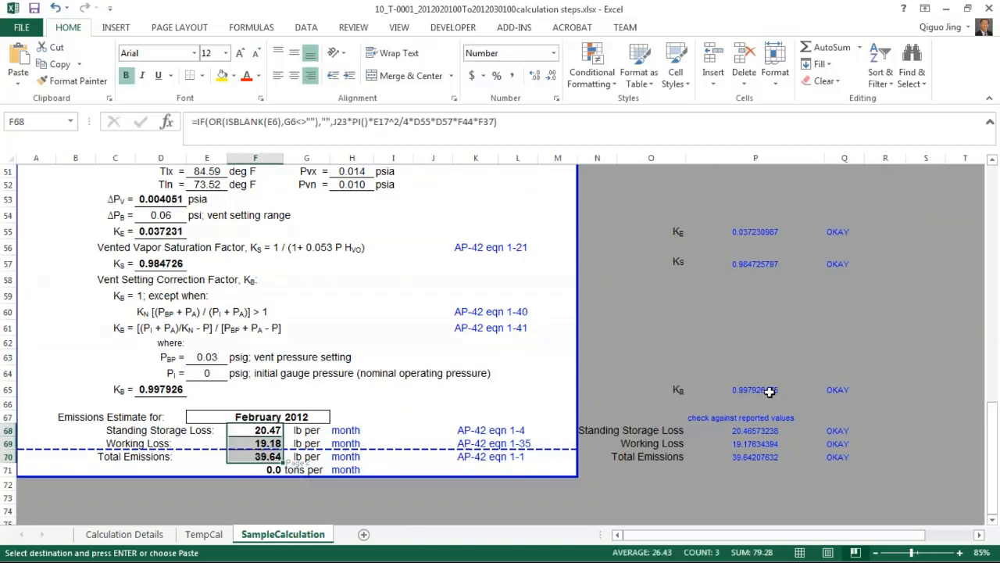
pyautogui.moveTo(767, 388); pyautogui.dragTo(762, 461)
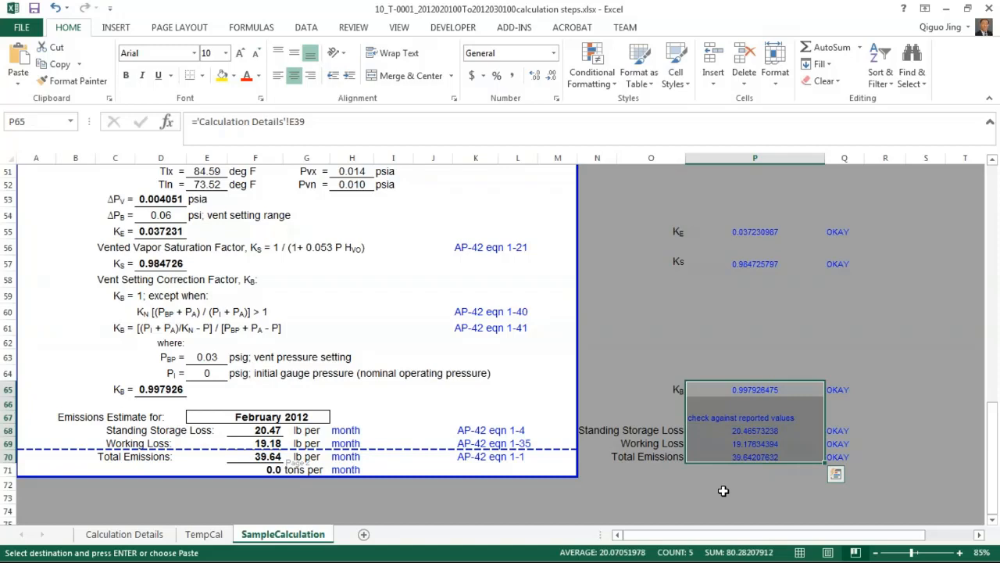
pyautogui.click(724, 494)
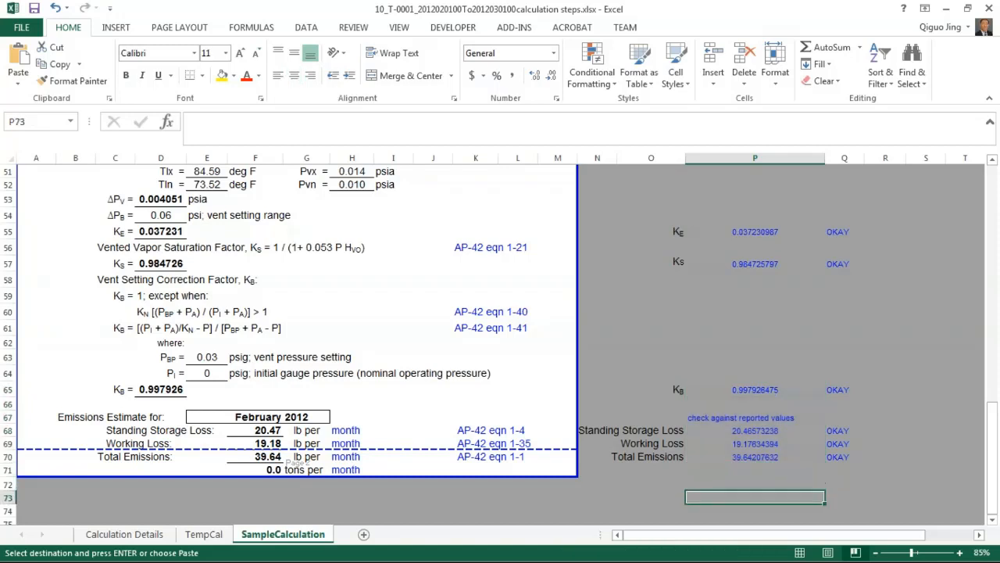
# Step: Test the vent setting correction factor check by replacing the reported K_B value in cell P65 with 50, and inspect the check formula in Q65
pyautogui.click(842, 388)
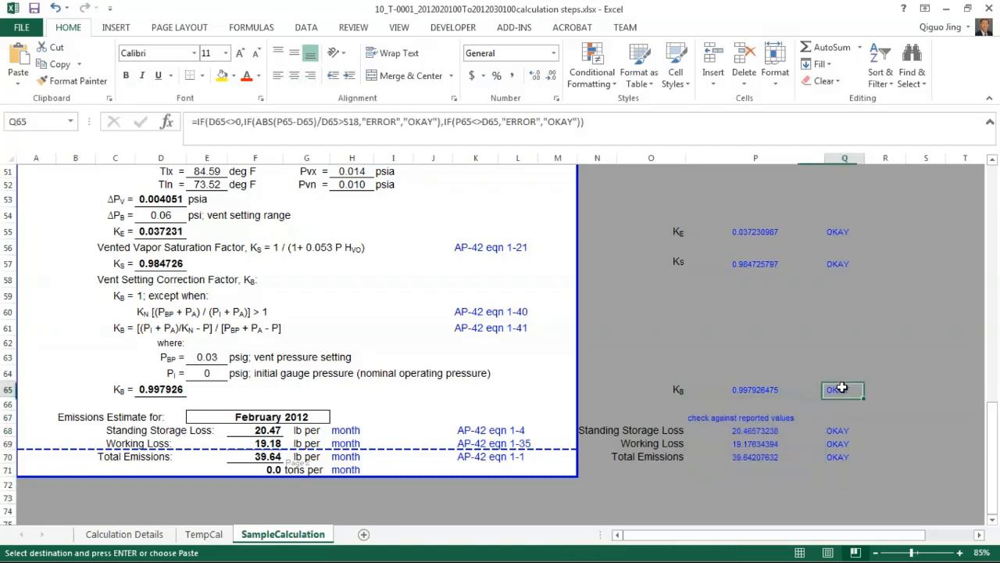
pyautogui.click(772, 391)
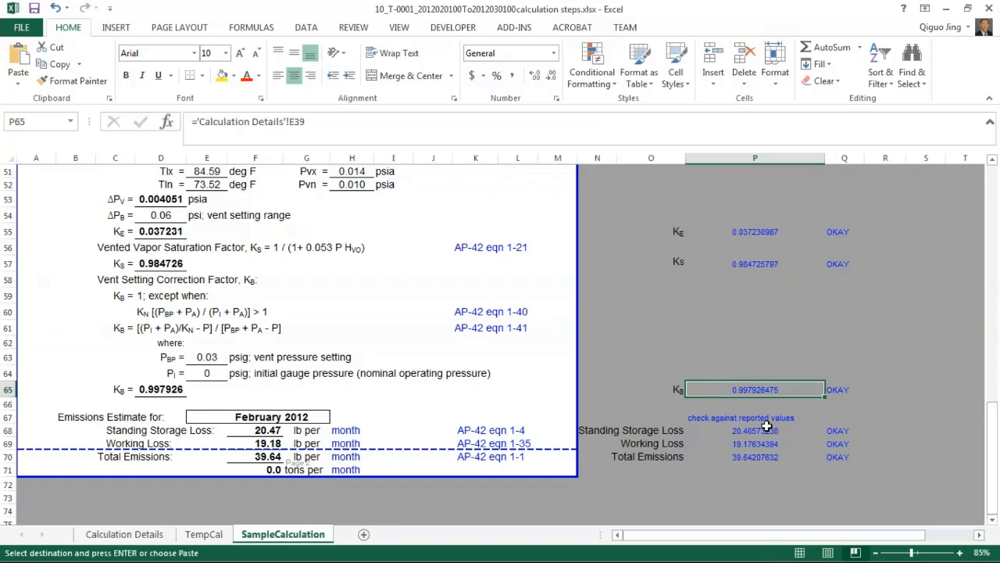
pyautogui.write('50')
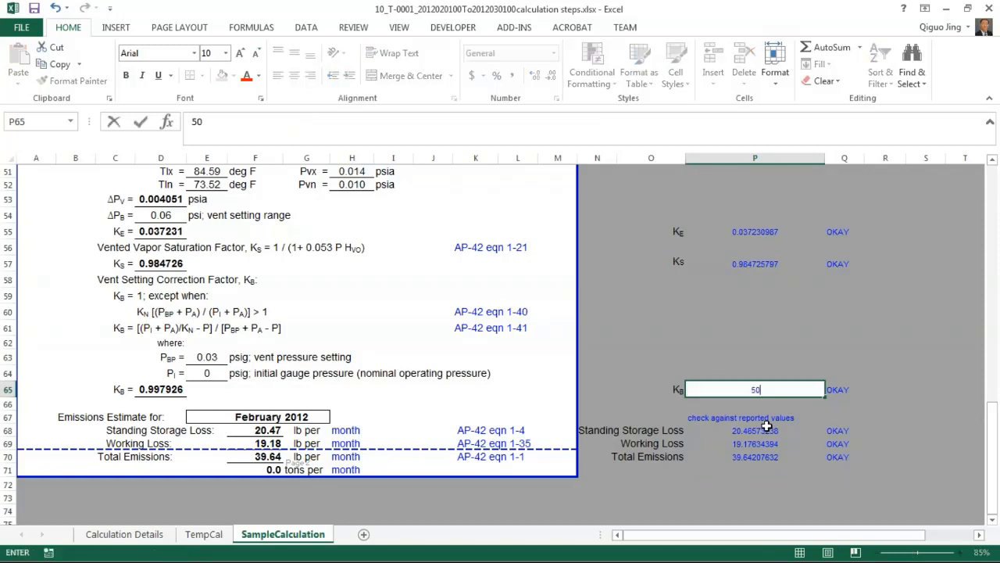
pyautogui.press('Return')
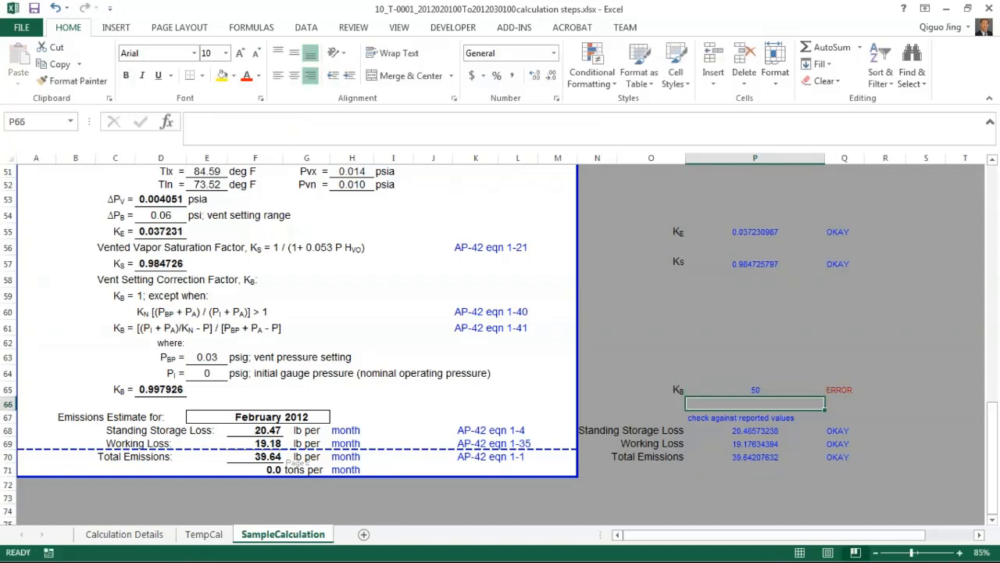
pyautogui.click(845, 389)
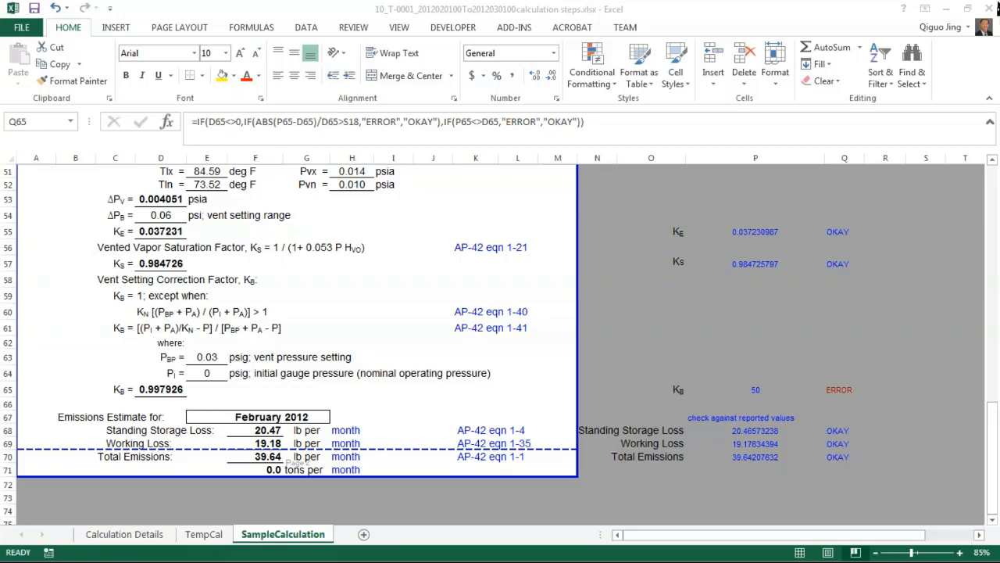
# Step: Close the T-0001 calculation steps workbook without saving and minimise the Downloads folder to return to TankESP
pyautogui.click(990, 9)
pyautogui.click(504, 310)
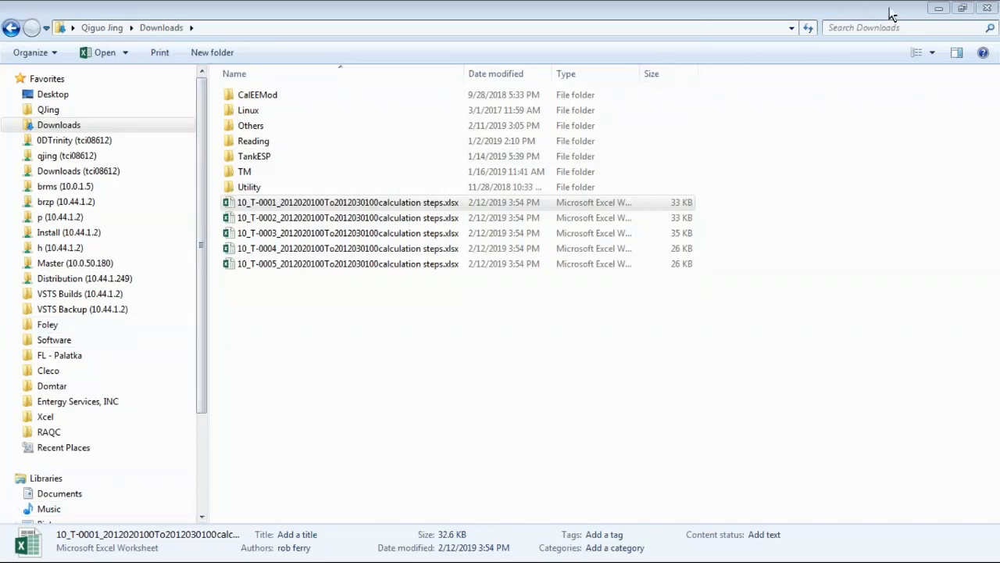
pyautogui.click(939, 8)
pyautogui.click(577, 336)
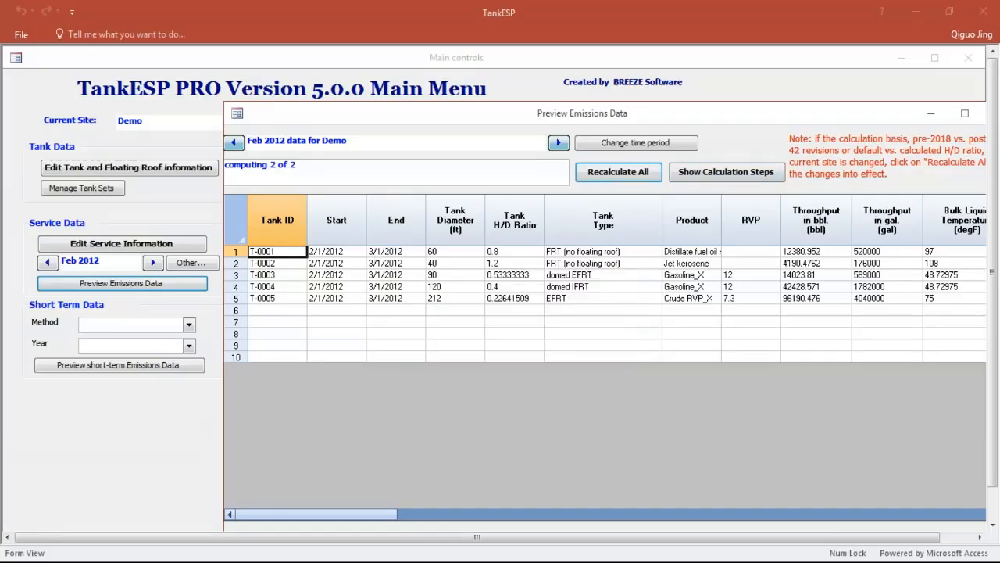
# Step: Close the Feb 2012 emissions preview and set the short-term data to API Method for the year 2012
pyautogui.moveTo(863, 113); pyautogui.dragTo(719, 119)
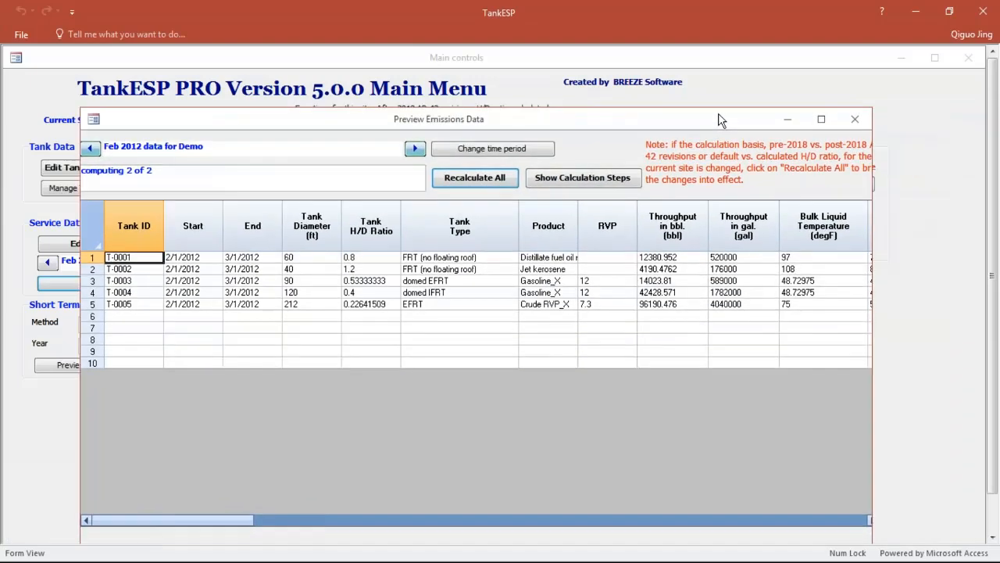
pyautogui.click(855, 118)
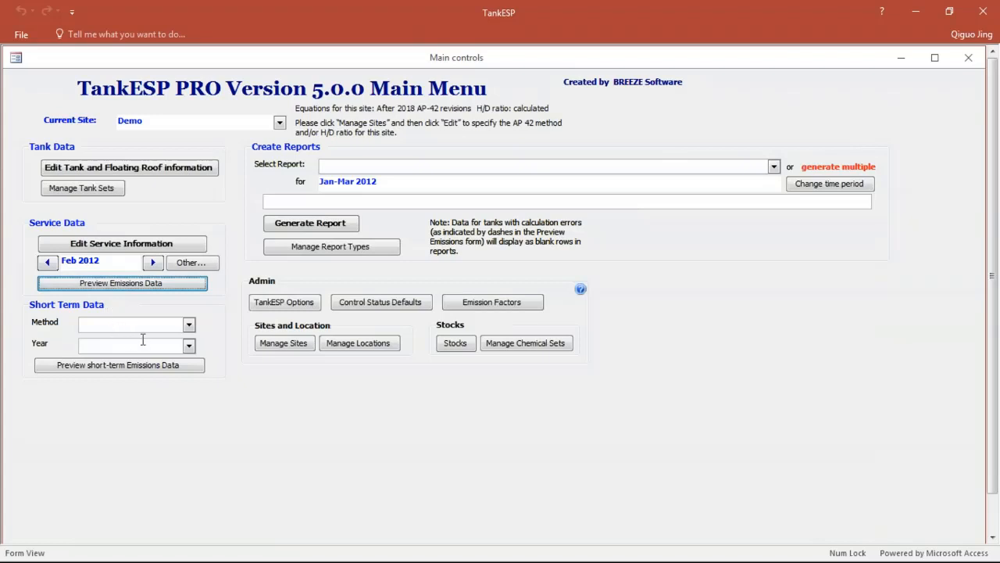
pyautogui.click(188, 324)
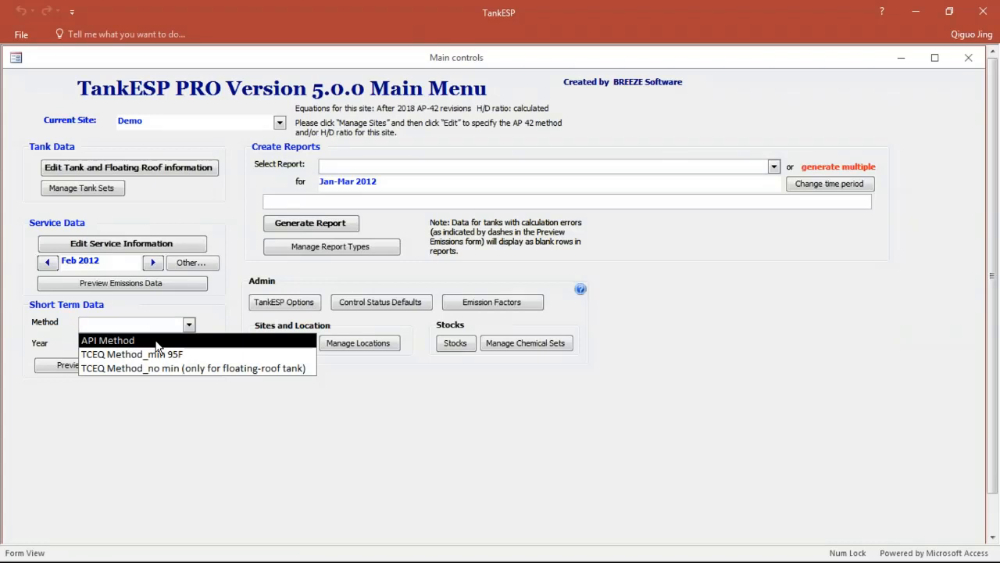
pyautogui.click(157, 341)
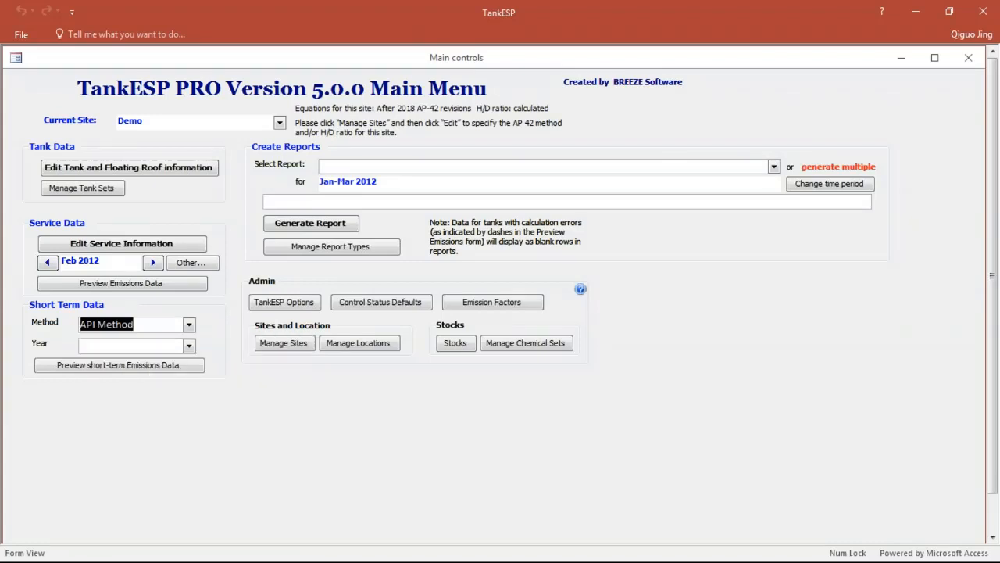
pyautogui.click(190, 348)
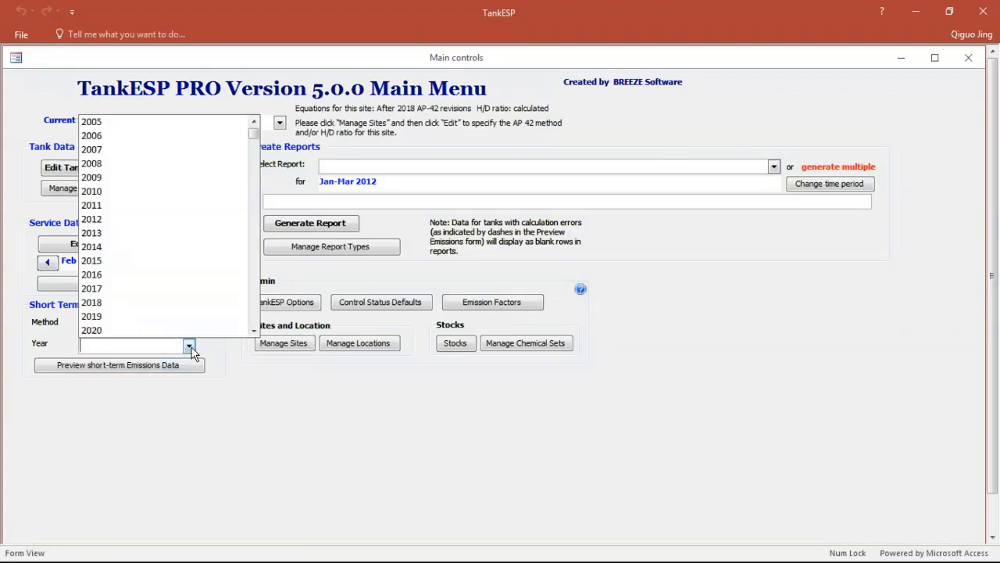
pyautogui.click(177, 229)
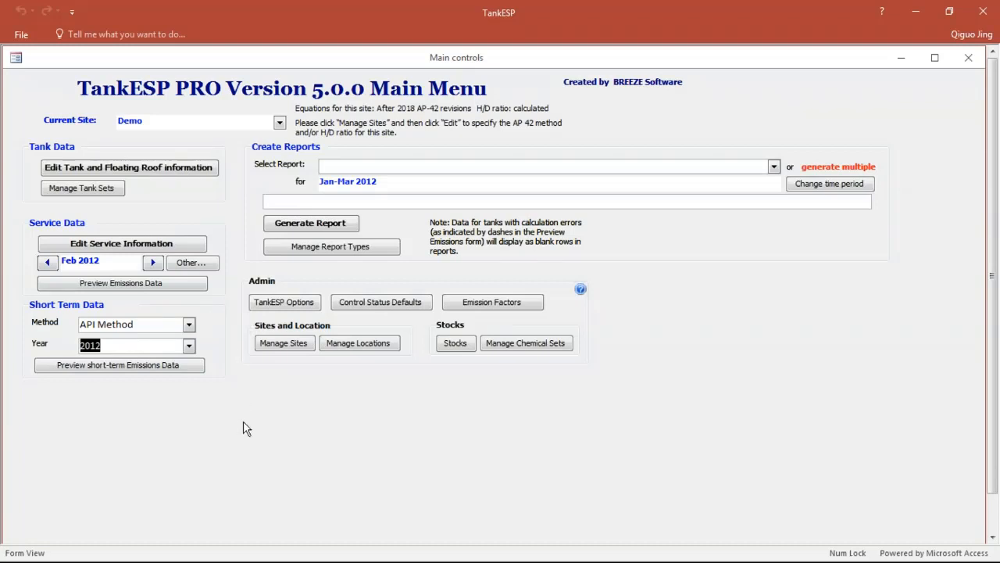
# Step: Open the short-term emissions preview, reposition its window, and recalculate all records
pyautogui.click(175, 366)
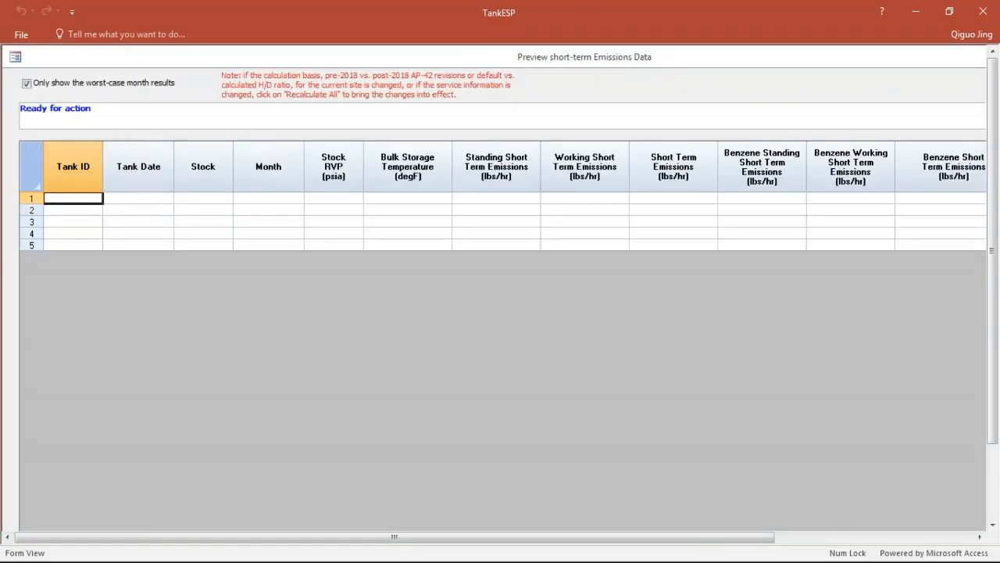
pyautogui.moveTo(708, 57); pyautogui.dragTo(619, 132)
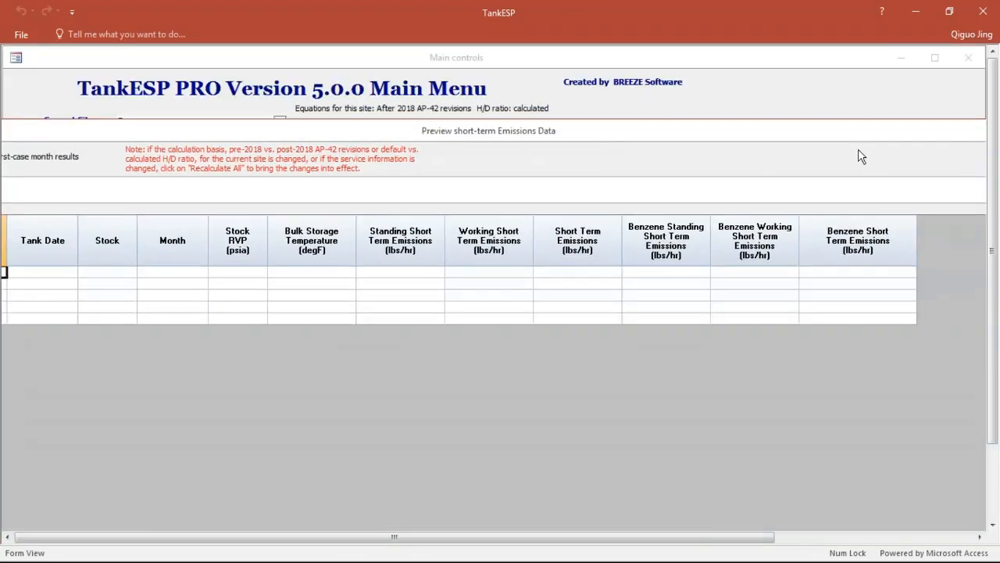
pyautogui.moveTo(880, 137); pyautogui.dragTo(572, 324)
pyautogui.moveTo(387, 338); pyautogui.dragTo(749, 135)
pyautogui.click(859, 161)
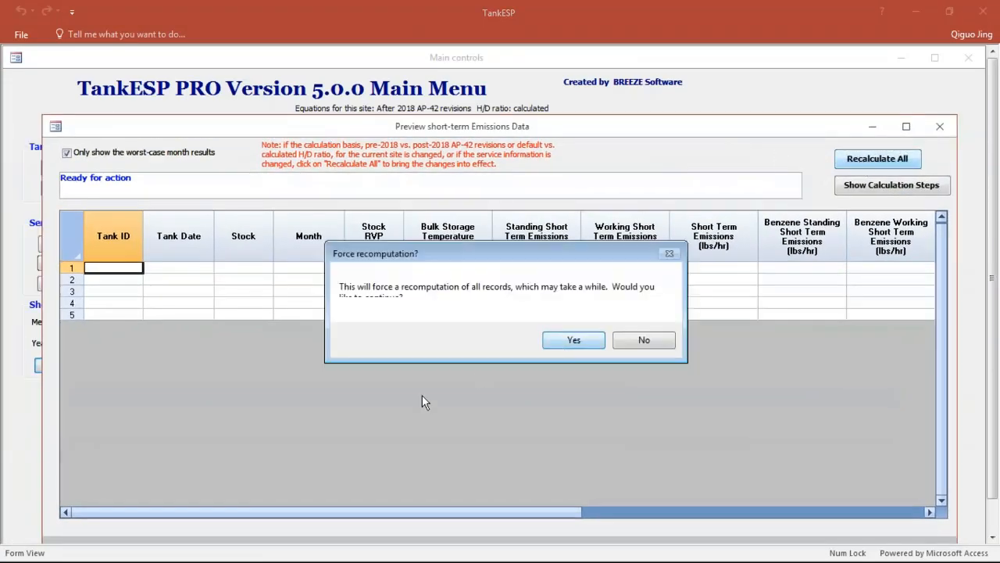
pyautogui.click(576, 344)
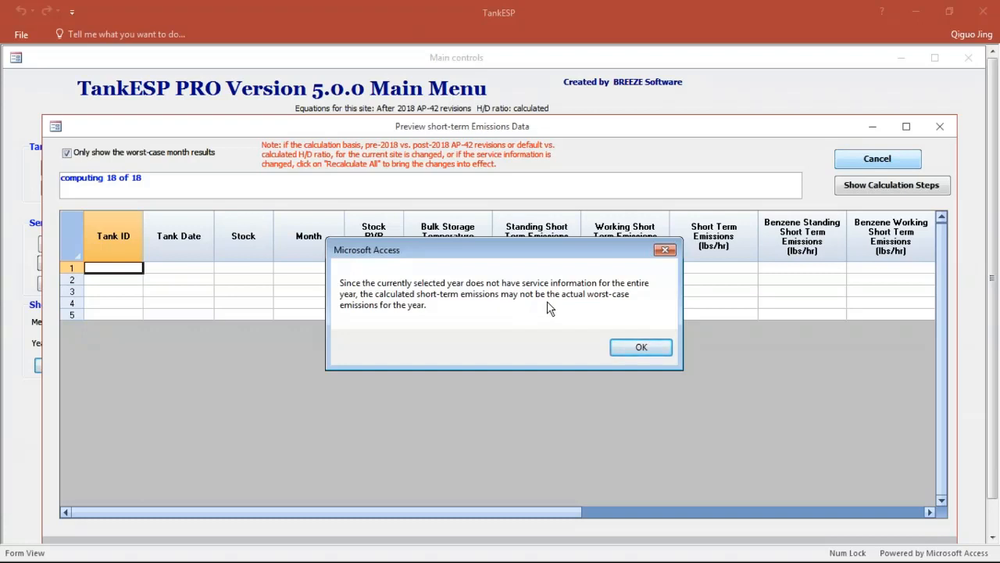
# Step: Show the short-term emissions for all months instead of only the worst-case month, and close the preview
pyautogui.click(640, 349)
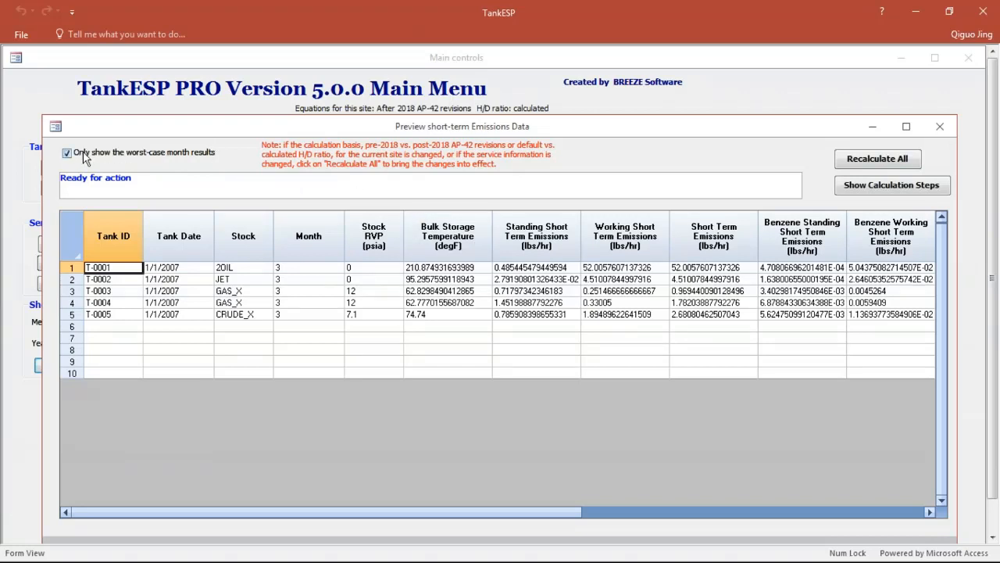
pyautogui.click(179, 153)
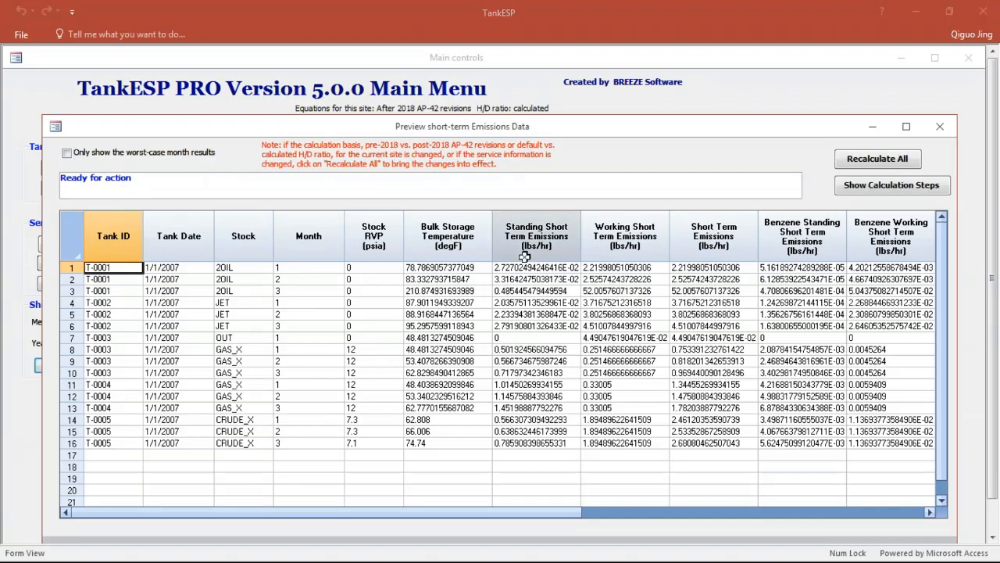
pyautogui.click(940, 126)
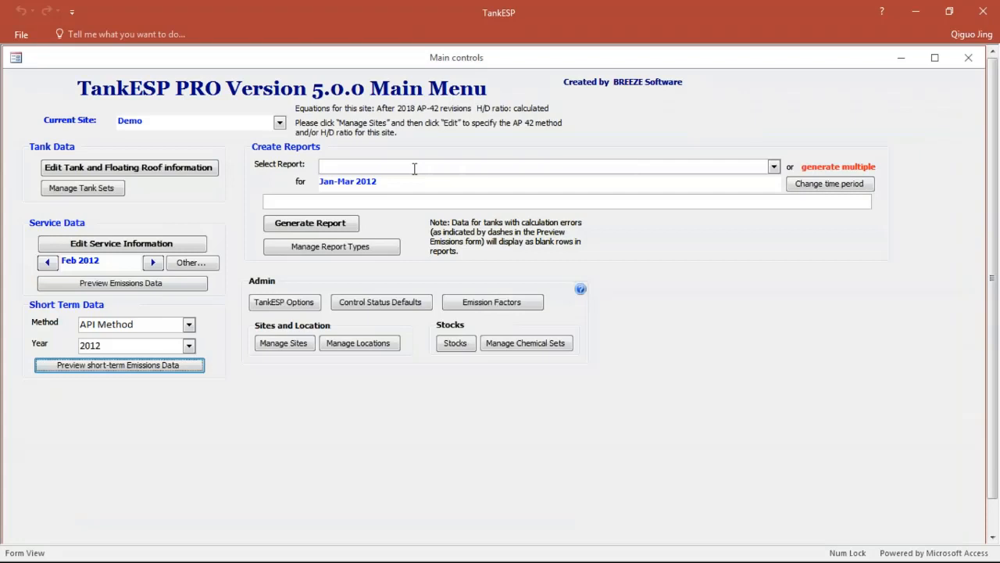
# Step: Generate the TankSummaries report for Jan-Mar 2012
pyautogui.click(774, 166)
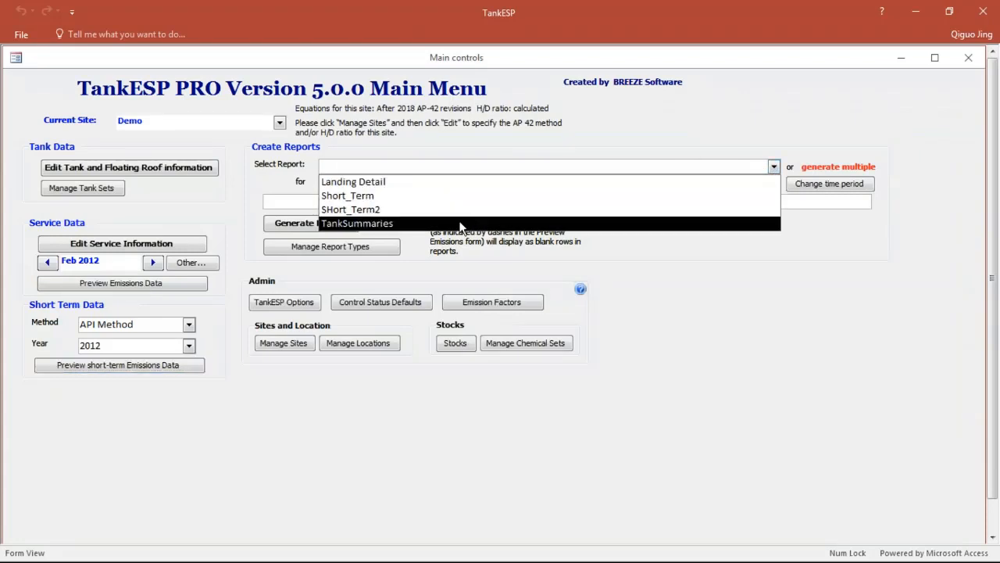
pyautogui.click(404, 223)
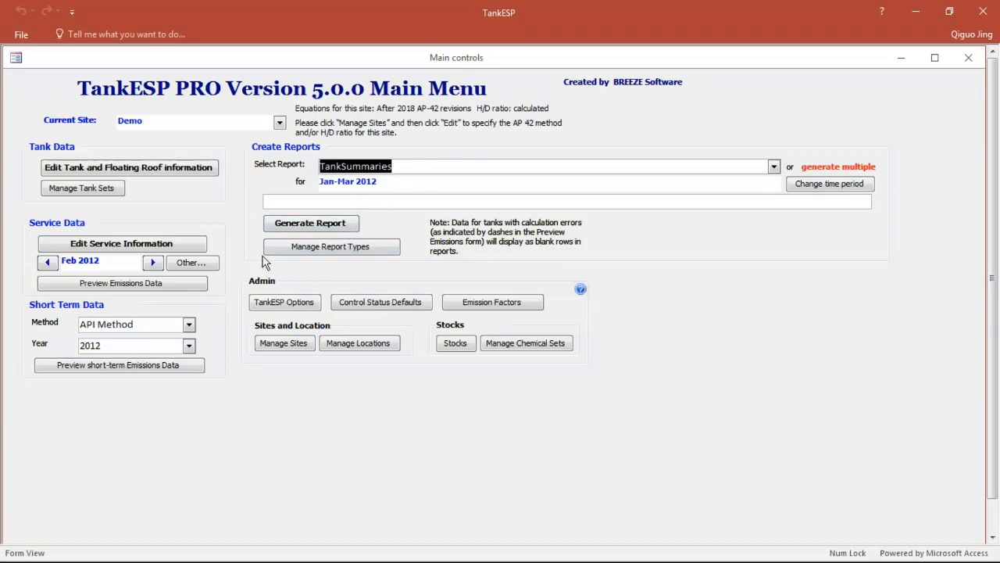
pyautogui.click(322, 227)
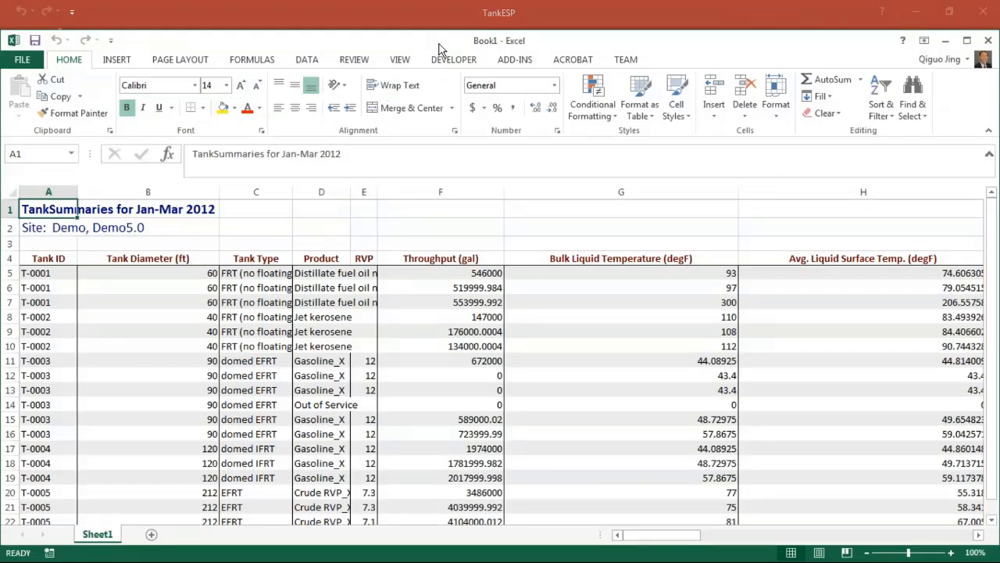
# Step: Examine the TankSummaries workbook's tank data, standing and working losses, and routine, non-routine and total emissions, and close it without saving
pyautogui.scroll(-2, 105, 297)
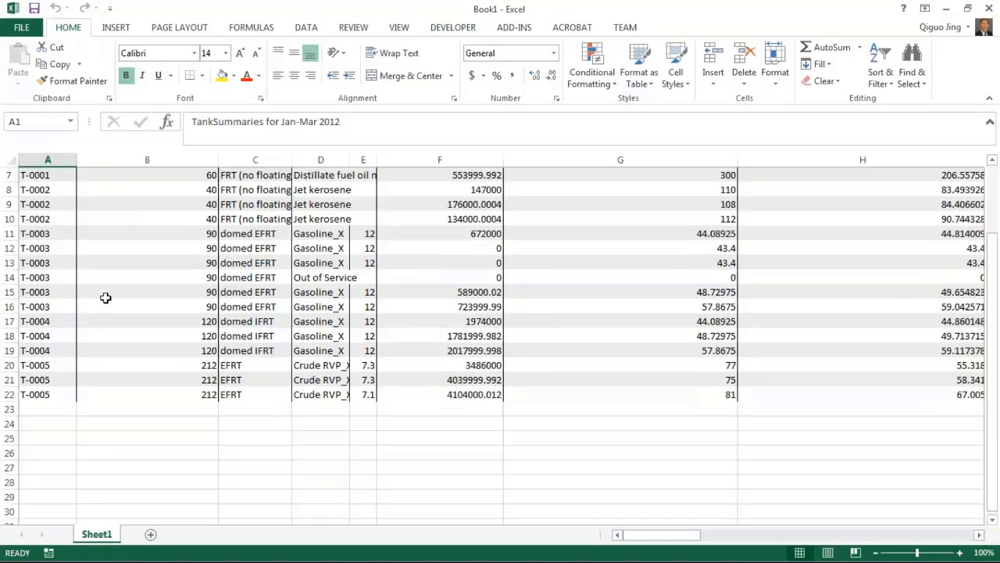
pyautogui.scroll(2, 106, 297)
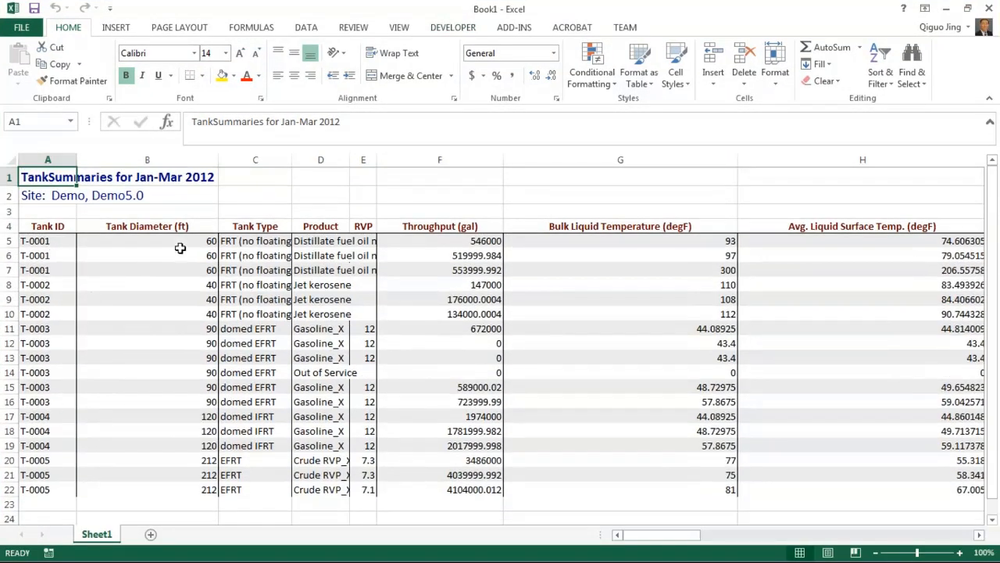
pyautogui.moveTo(180, 248); pyautogui.dragTo(882, 474)
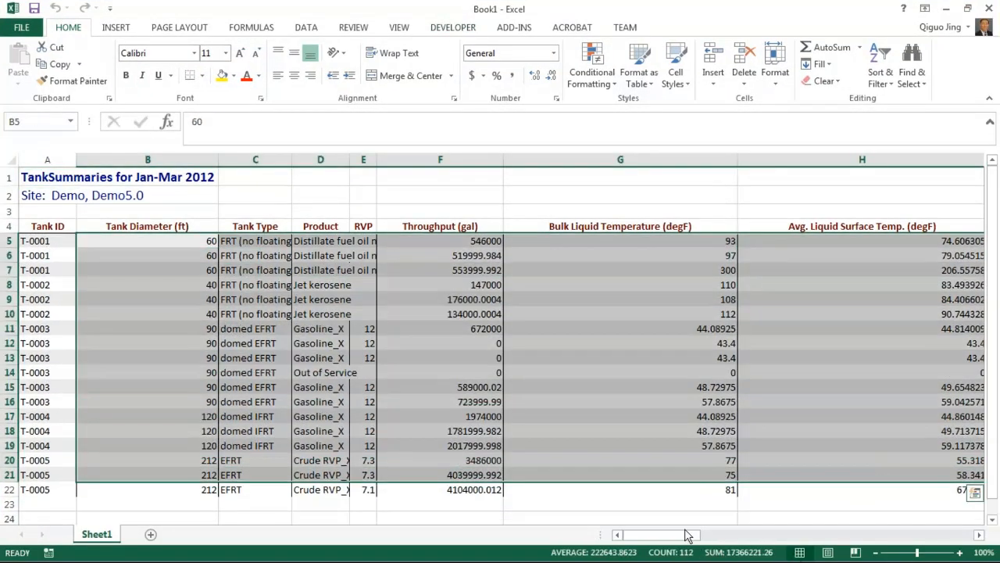
pyautogui.moveTo(688, 535); pyautogui.dragTo(902, 544)
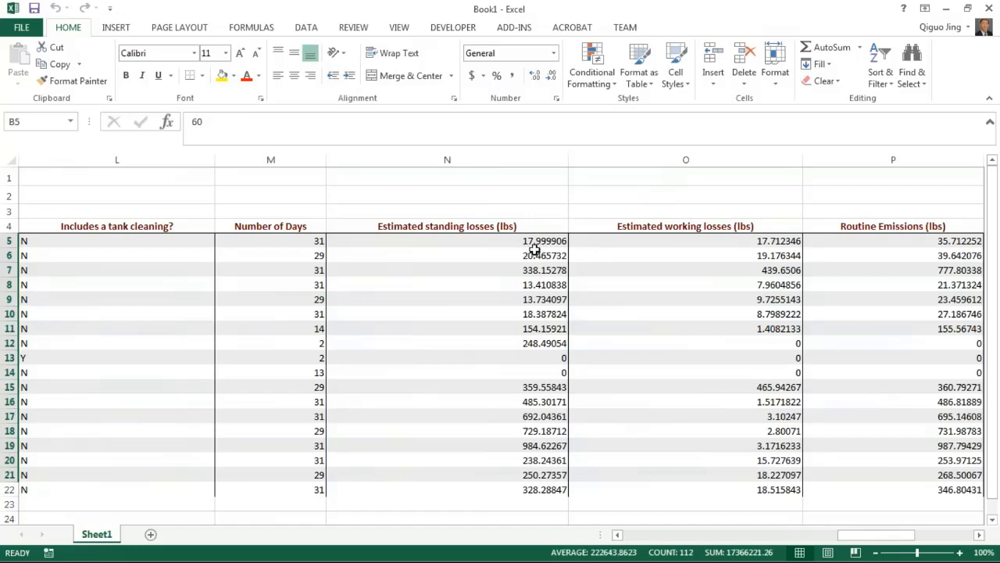
pyautogui.moveTo(534, 256); pyautogui.dragTo(540, 372)
pyautogui.moveTo(773, 256); pyautogui.dragTo(774, 372)
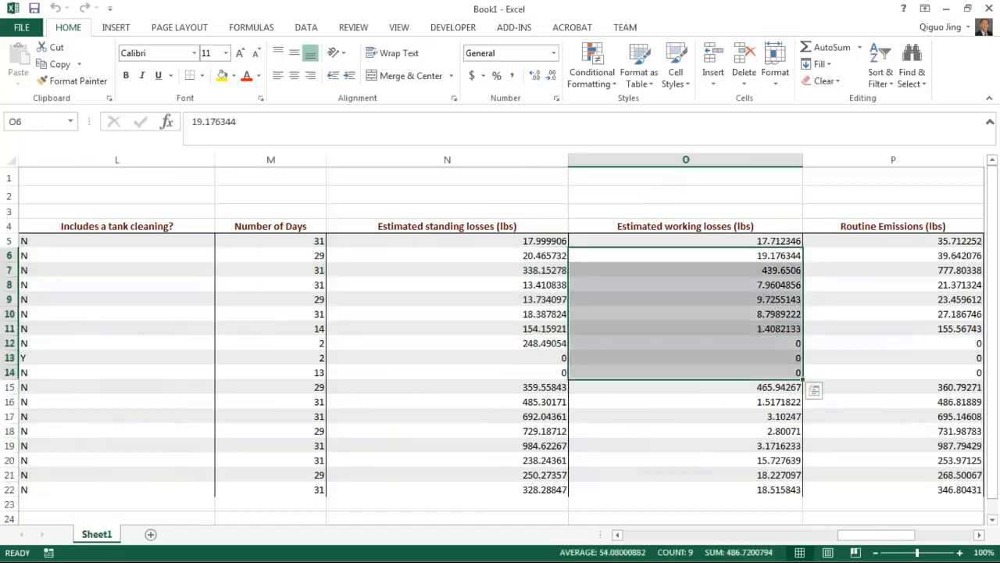
pyautogui.moveTo(859, 536); pyautogui.dragTo(899, 536)
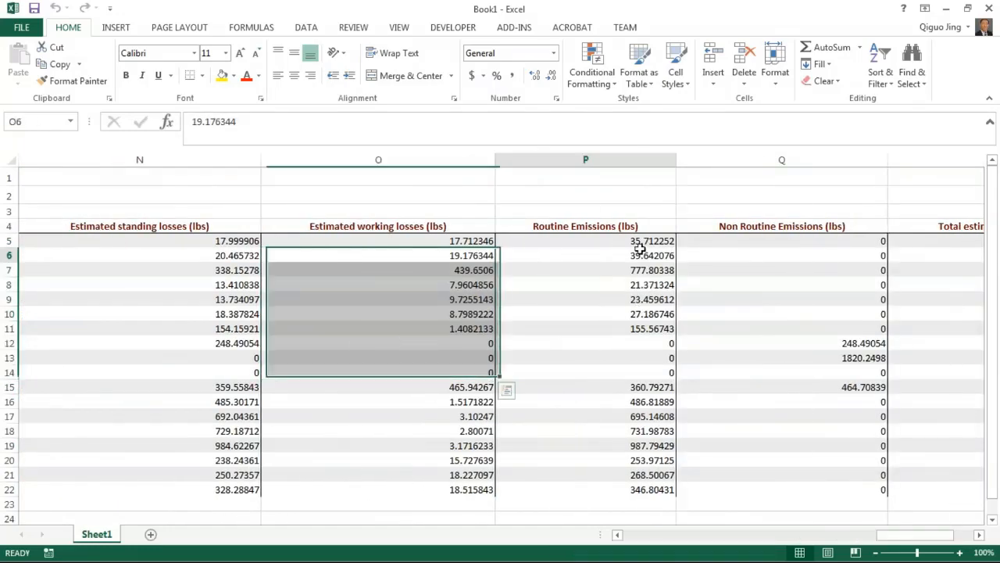
pyautogui.moveTo(639, 256); pyautogui.dragTo(639, 387)
pyautogui.moveTo(860, 285); pyautogui.dragTo(860, 401)
pyautogui.moveTo(898, 536); pyautogui.dragTo(935, 541)
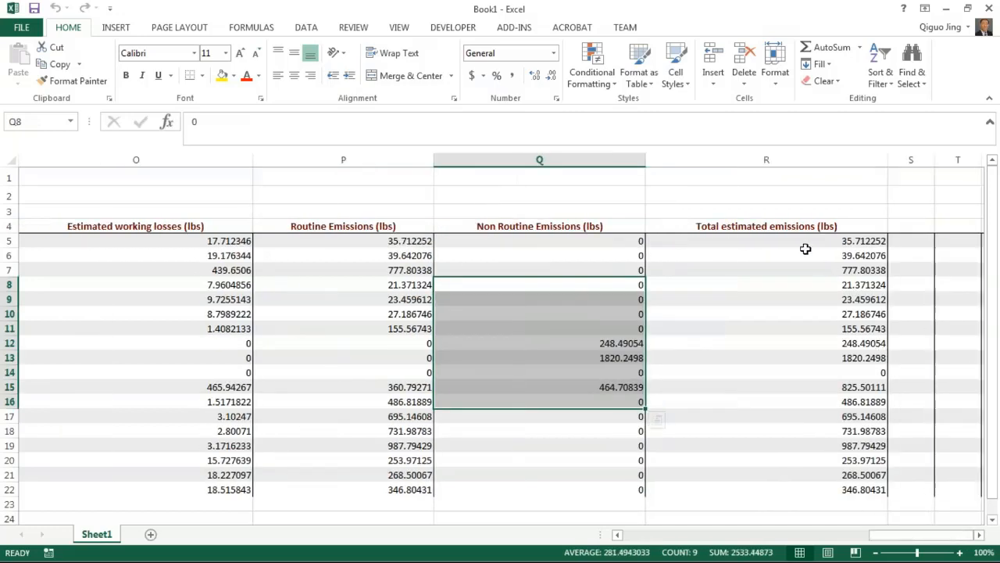
pyautogui.click(989, 8)
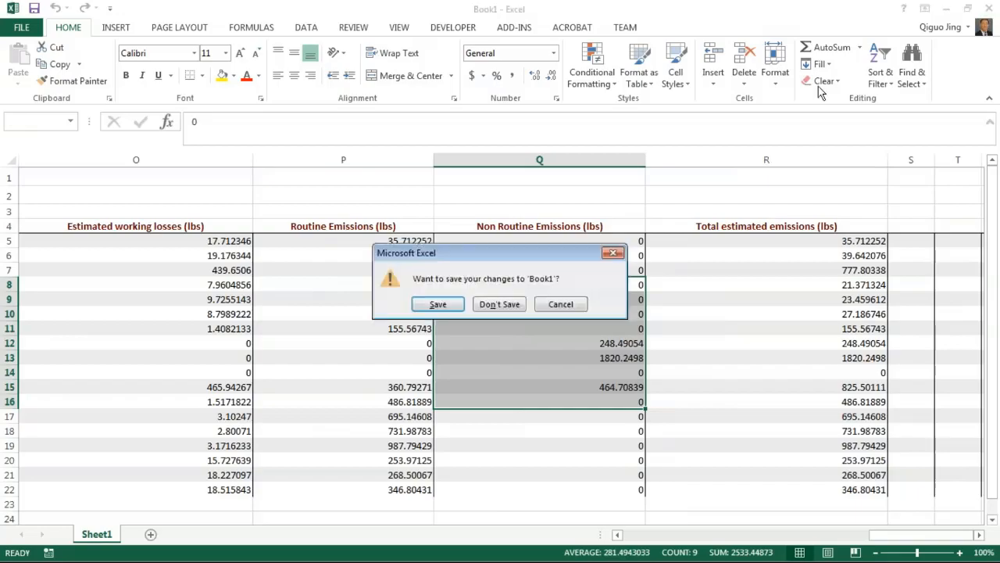
pyautogui.click(509, 303)
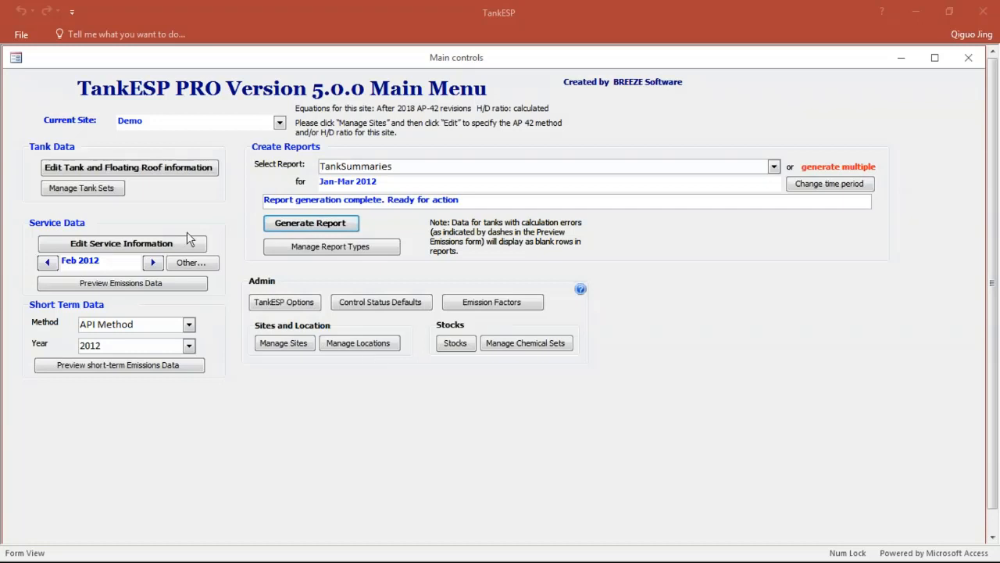
# Step: Load the backend database tankESP_4.0.accdb from C:\03Trinity\01_Development\TankESP\01_BREEZE_TankESP\Version5.0\07_Demo\02112019 through the TankESP options
pyautogui.click(258, 303)
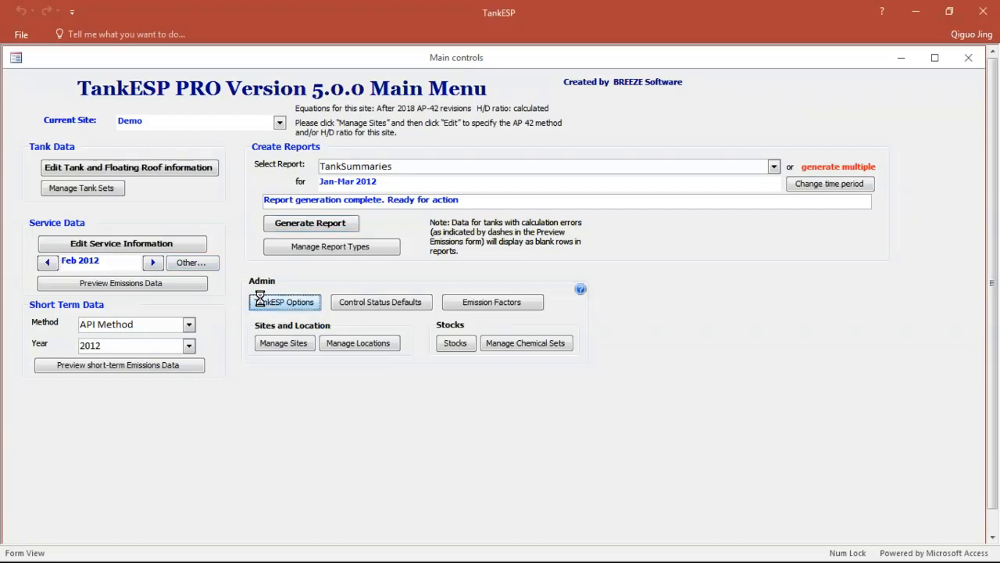
pyautogui.click(211, 323)
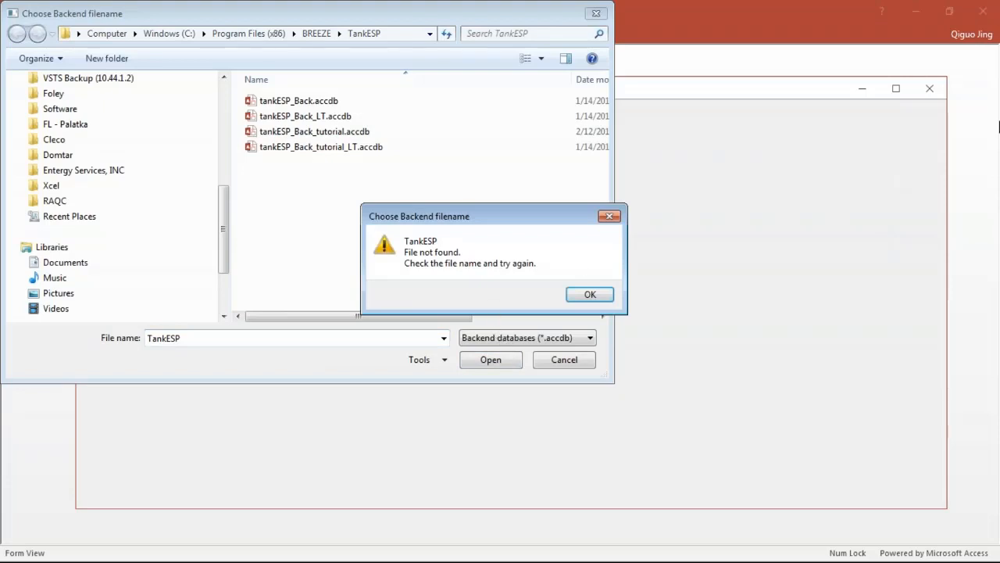
pyautogui.click(586, 295)
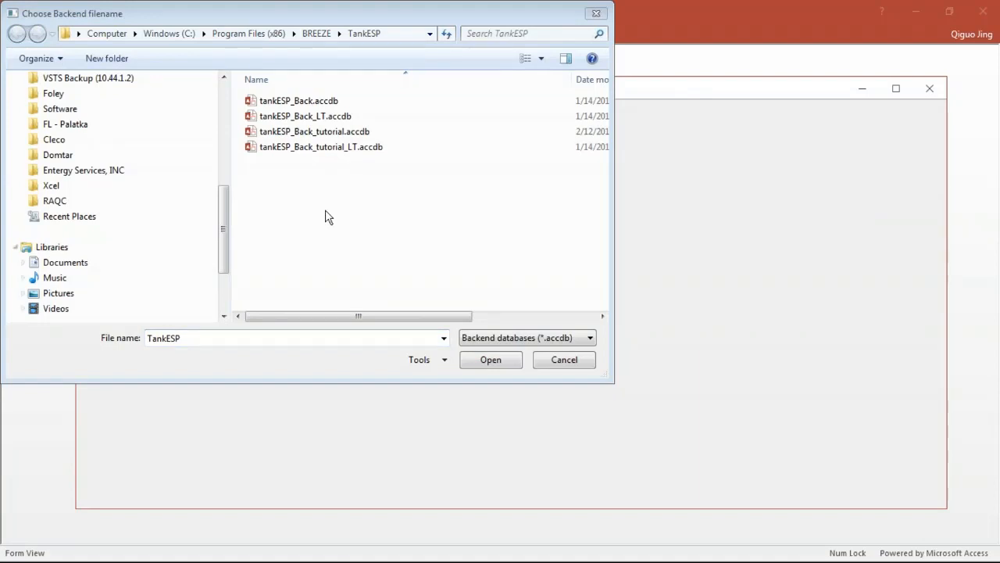
pyautogui.click(404, 33)
pyautogui.hotkey('ctrl', 'v')
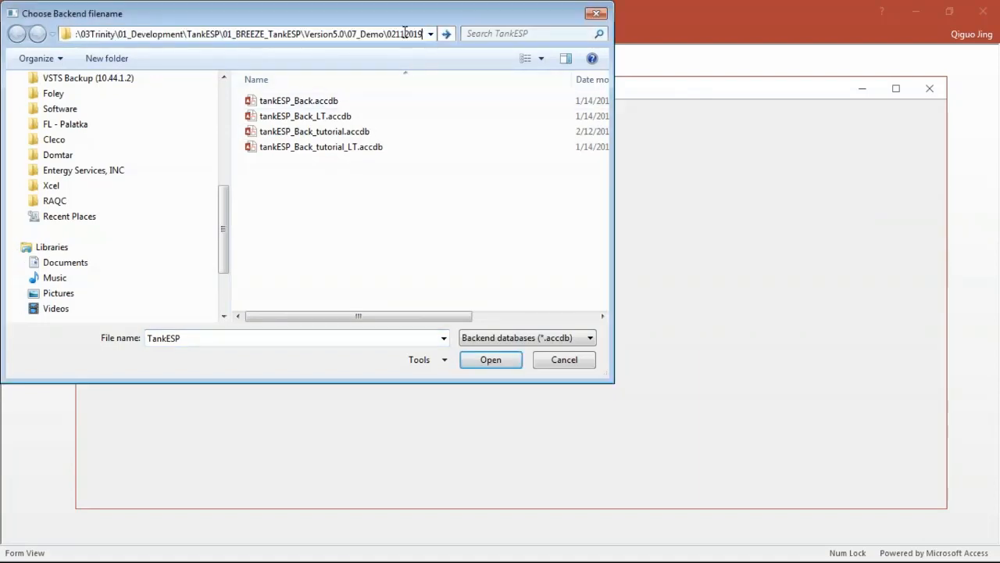
pyautogui.press('Return')
pyautogui.click(301, 117)
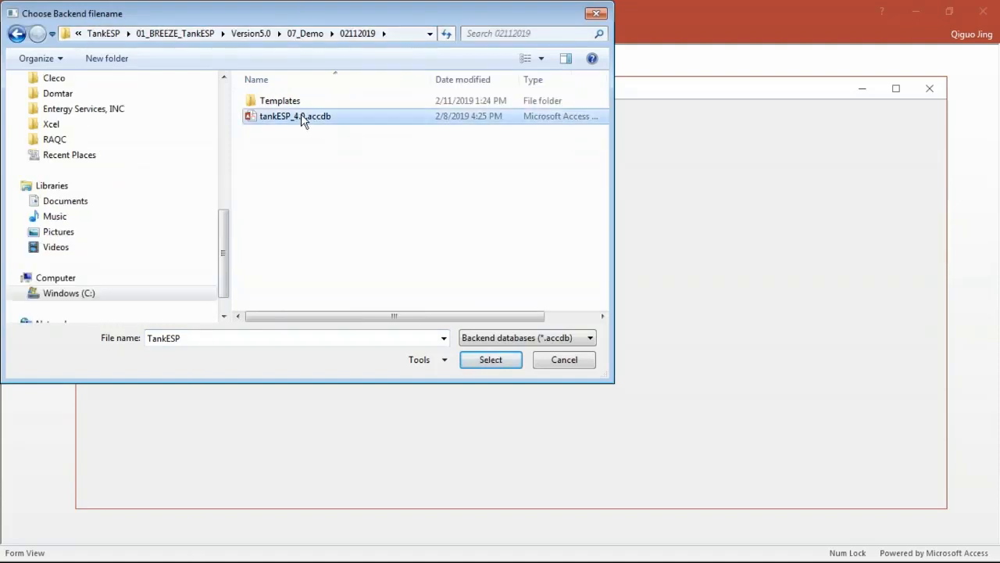
pyautogui.click(490, 359)
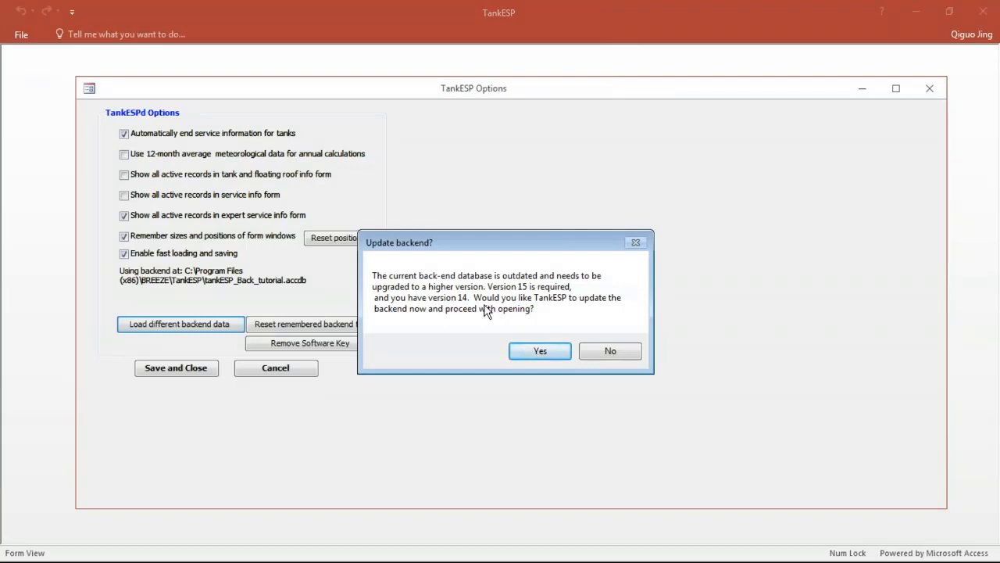
# Step: Accept the upgrade of the outdated backend database to version 15 and acknowledge the conversion notices
pyautogui.click(538, 351)
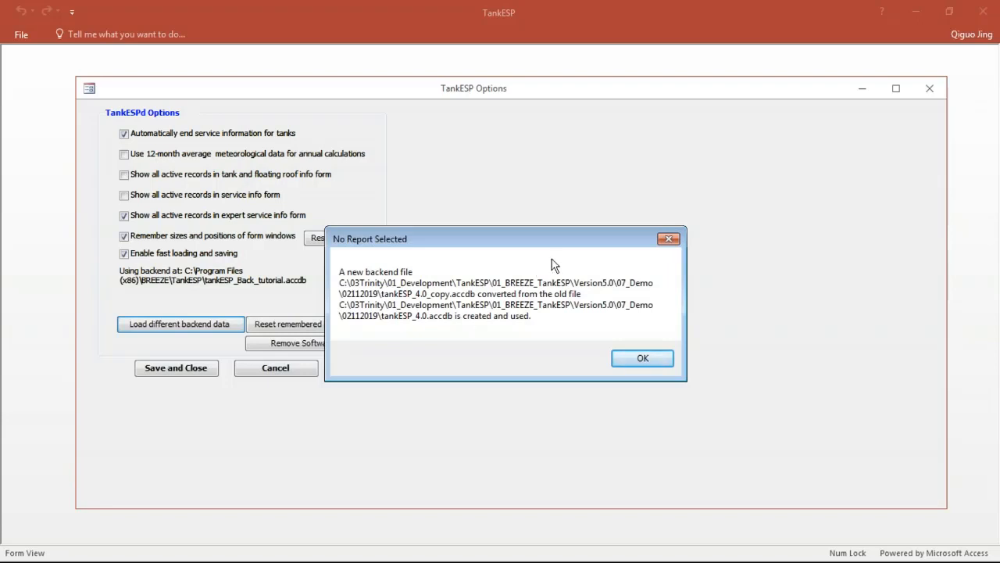
pyautogui.click(625, 358)
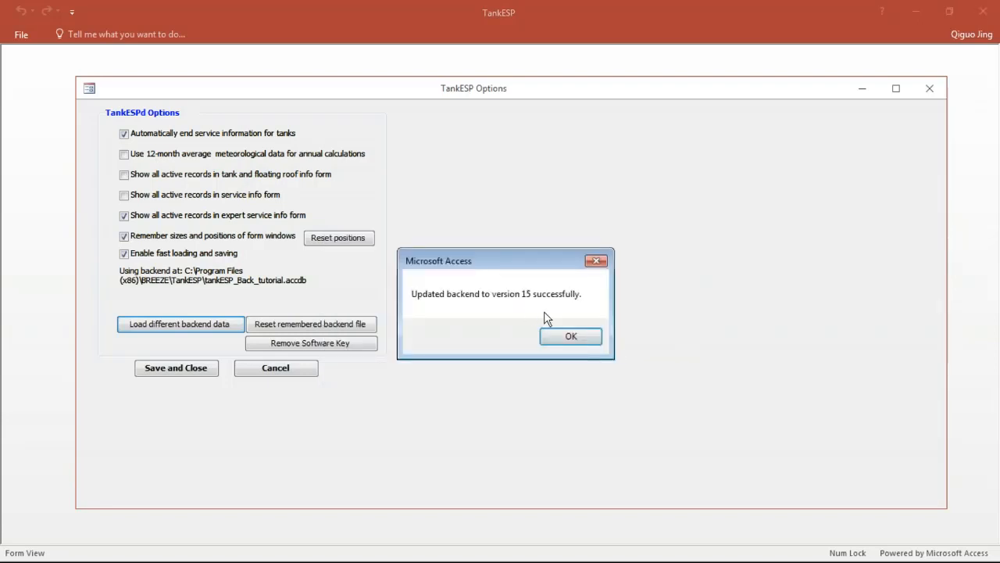
pyautogui.click(575, 338)
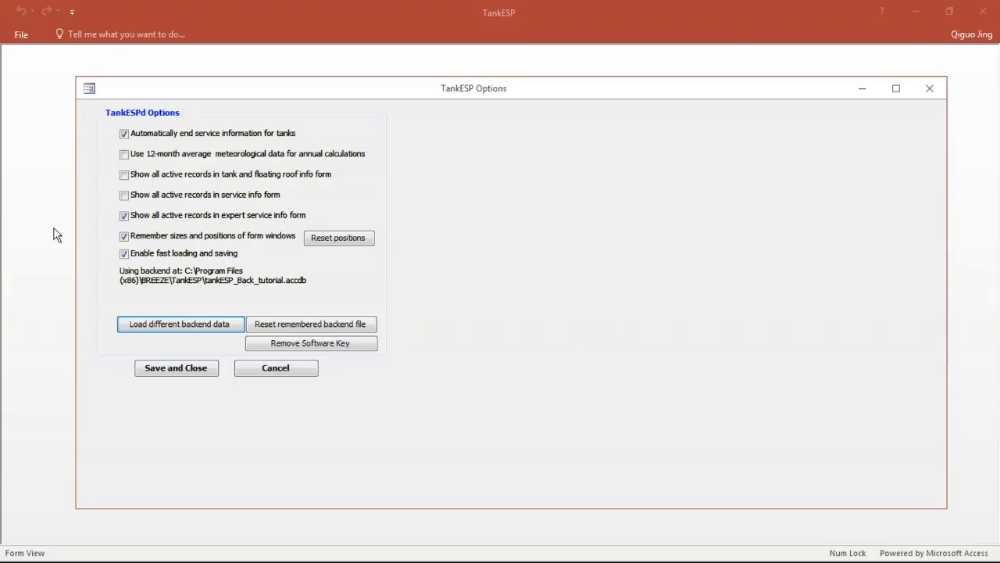
# Step: Convert previously "Good" shell and roof paint conditions to Average and previously "N" insulation to Partially Insulated
pyautogui.moveTo(389, 206); pyautogui.dragTo(611, 132)
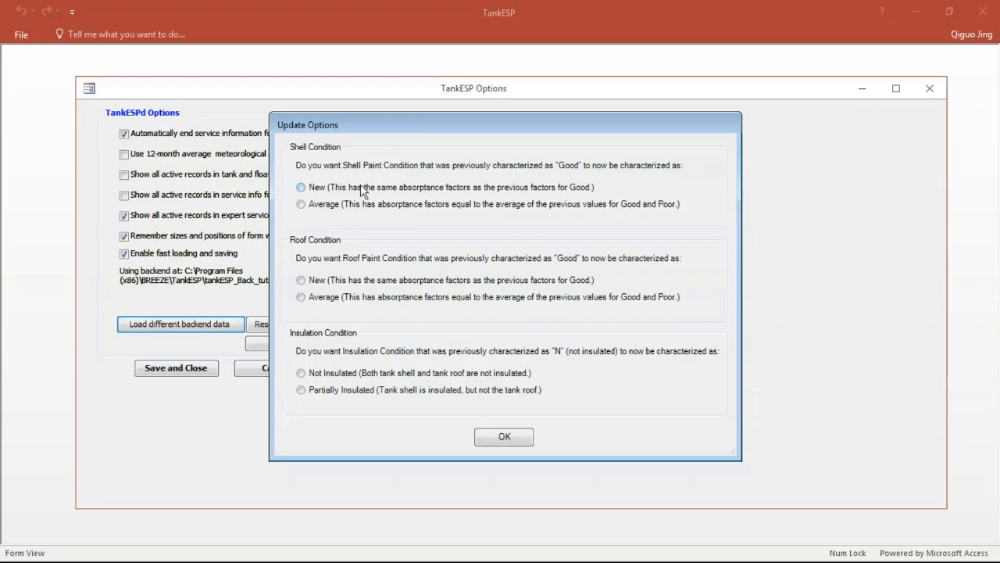
pyautogui.click(301, 204)
pyautogui.click(303, 298)
pyautogui.click(344, 398)
pyautogui.click(522, 437)
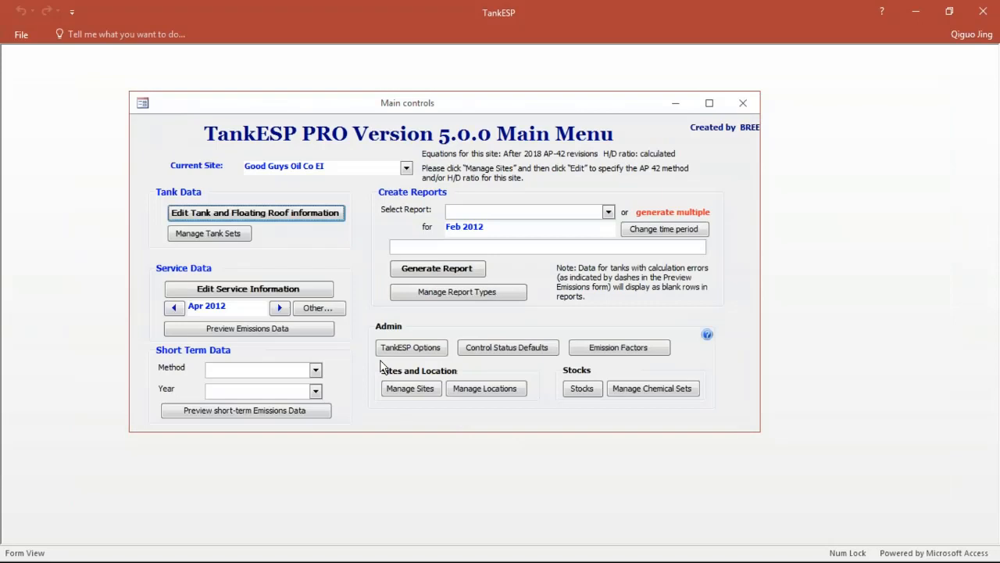
# Step: Open the tank and floating roof information for Good Guys Oil Co EI and set T-0003's shell condition to Aged (Ag)
pyautogui.click(305, 224)
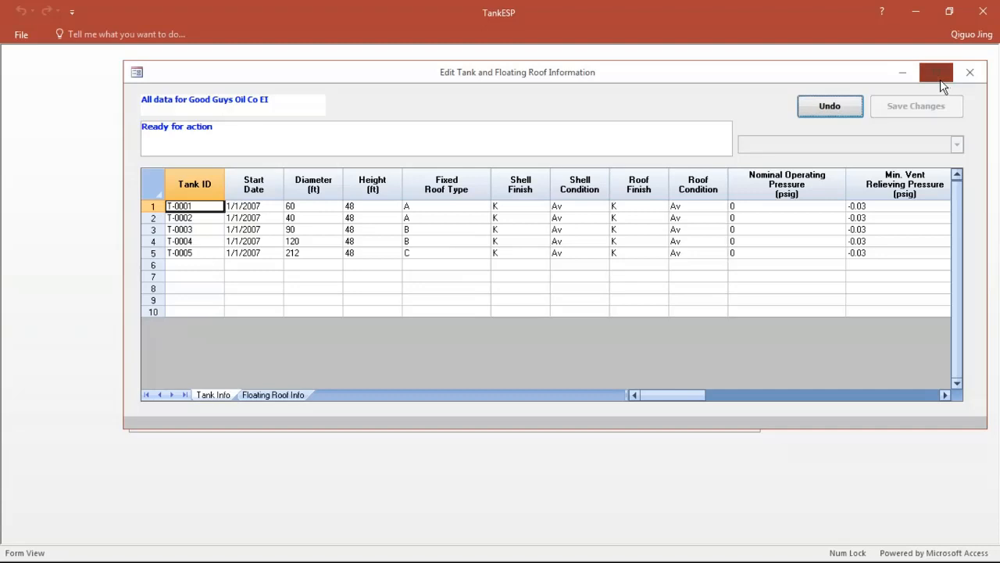
pyautogui.click(938, 73)
pyautogui.click(455, 191)
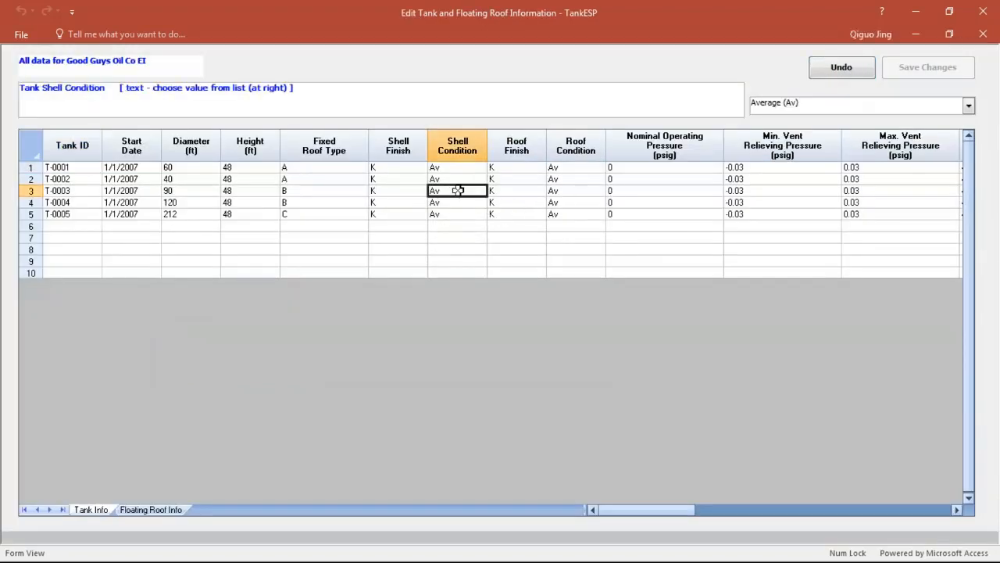
pyautogui.click(969, 106)
pyautogui.click(860, 122)
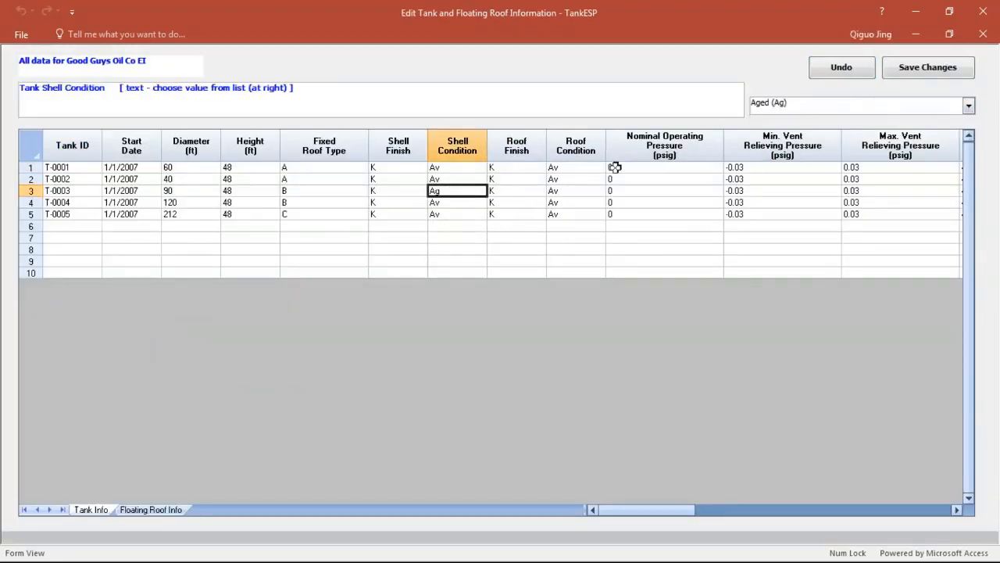
# Step: Set T-0003's roof condition to Aged (Ag), save the tank changes and close the tank information
pyautogui.click(585, 190)
pyautogui.click(969, 108)
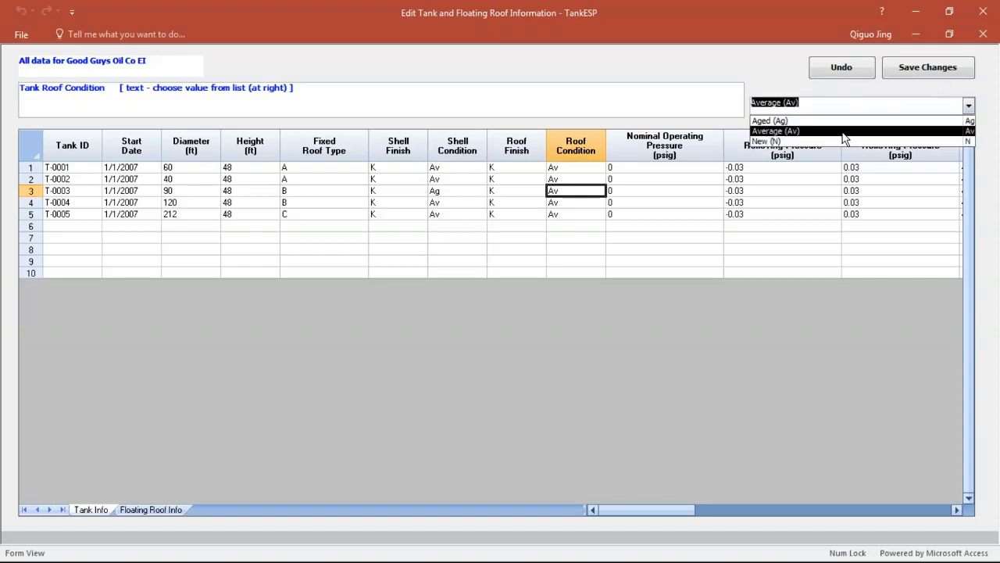
pyautogui.click(860, 121)
pyautogui.click(947, 78)
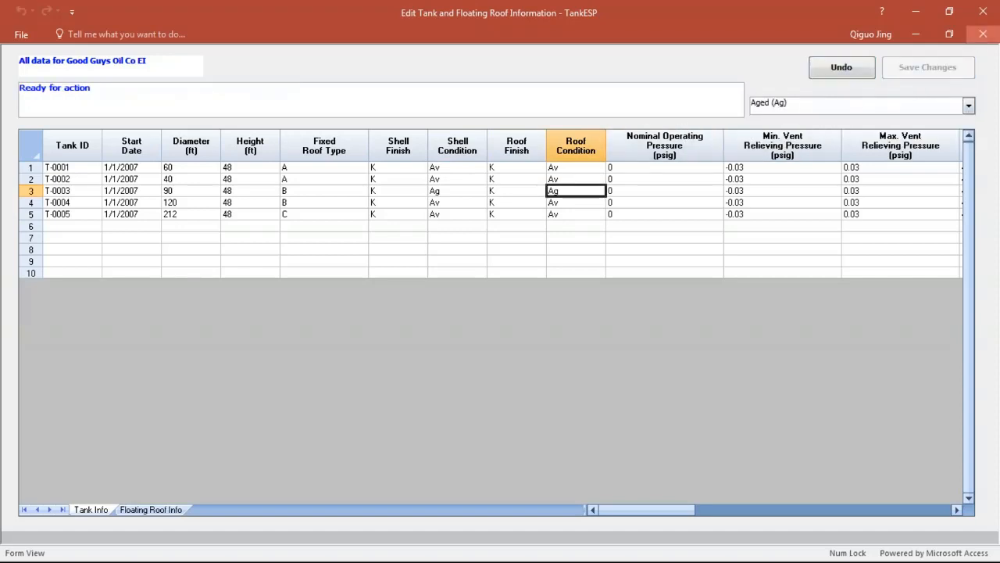
pyautogui.click(983, 34)
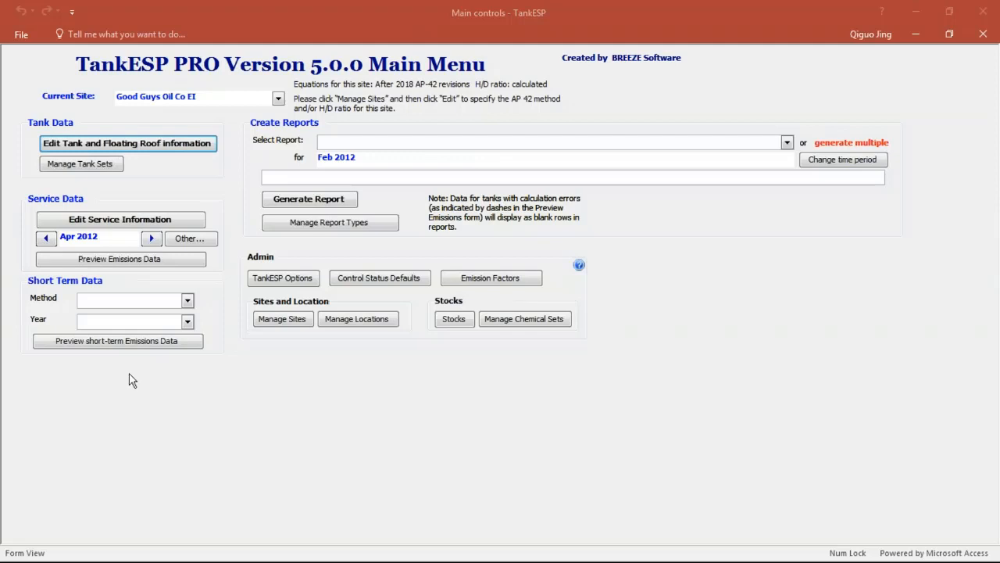
# Step: Load the tankESP_Back_tutorial.accdb backend database in place of the version 4.0 copy and acknowledge the notice
pyautogui.click(255, 281)
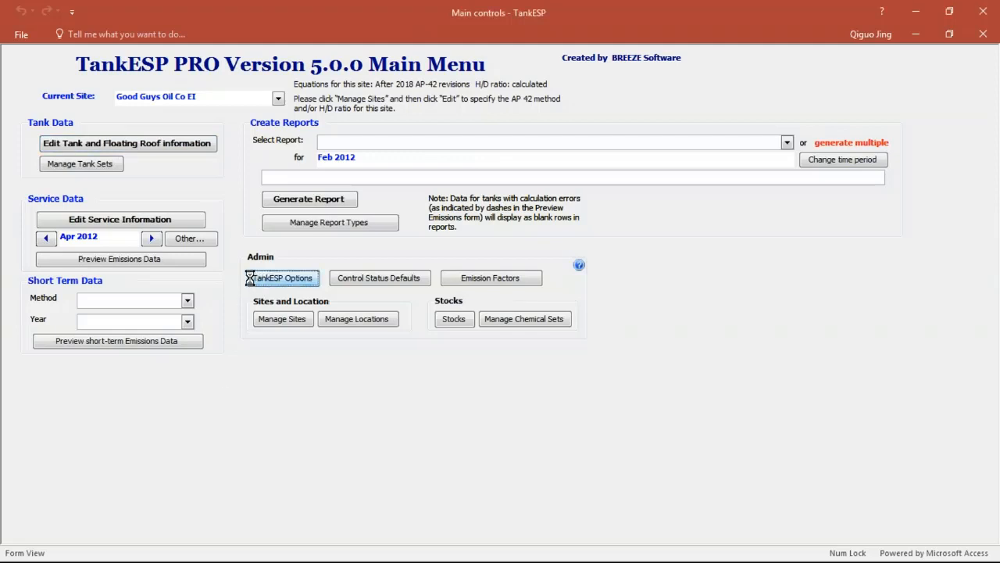
pyautogui.click(125, 269)
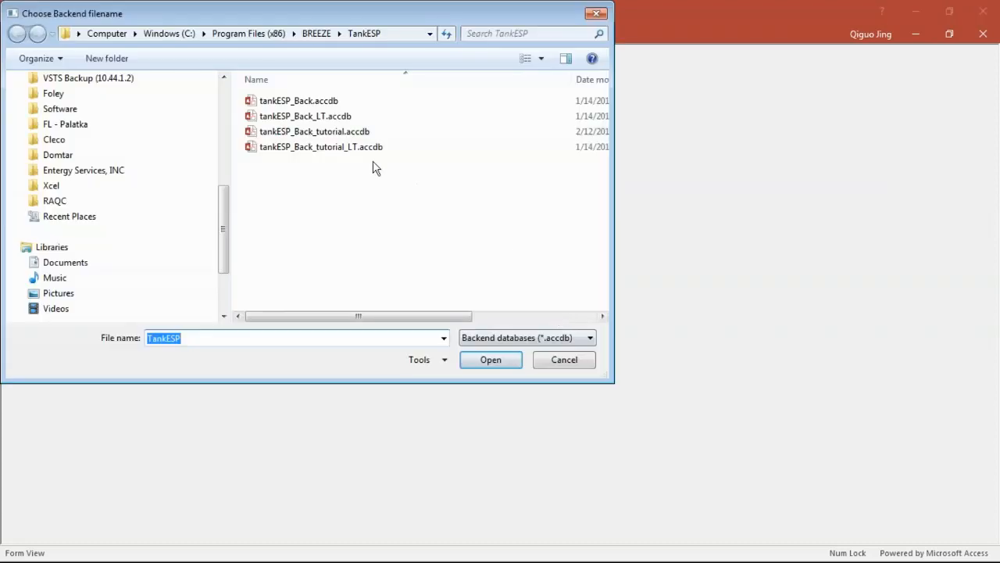
pyautogui.click(354, 132)
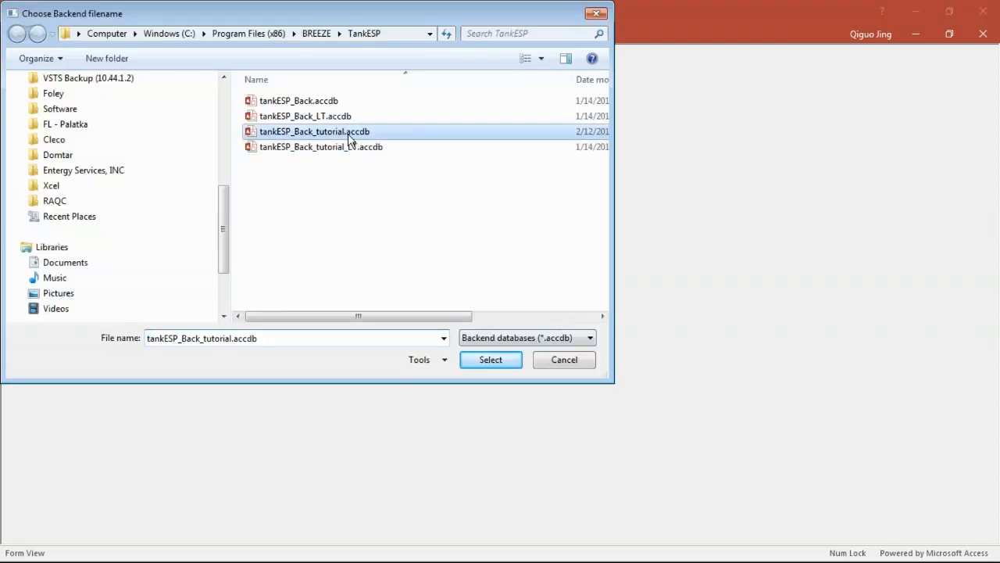
pyautogui.click(355, 139)
pyautogui.click(478, 360)
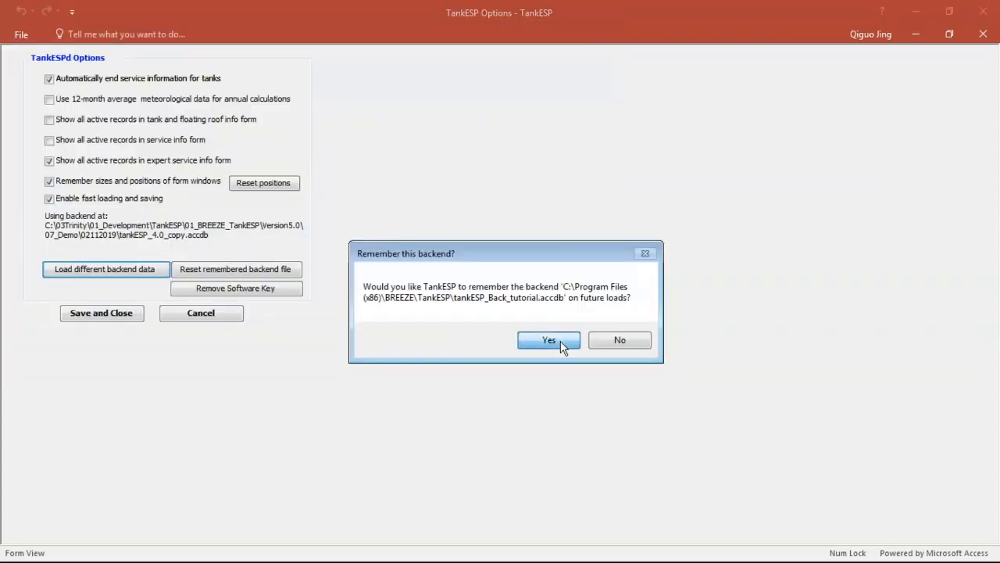
pyautogui.click(551, 341)
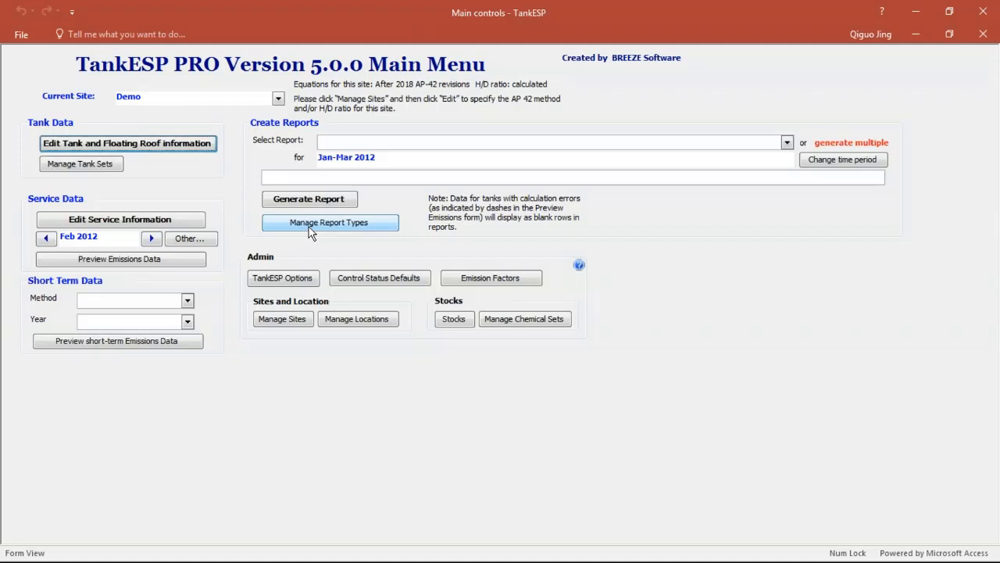
# Step: Open the Short_Term report type and review its row organization and column definitions, then close the report editor
pyautogui.click(336, 226)
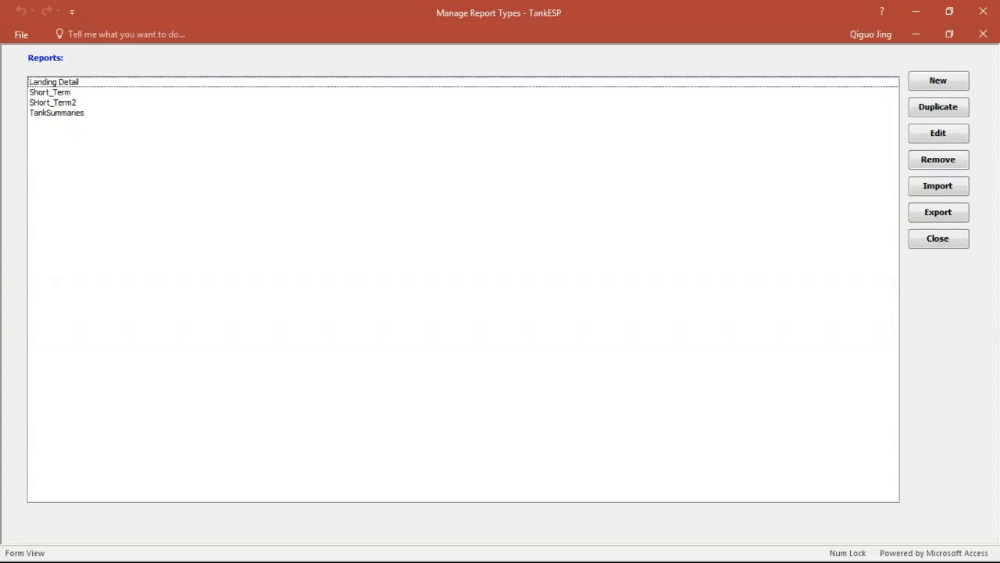
pyautogui.click(75, 94)
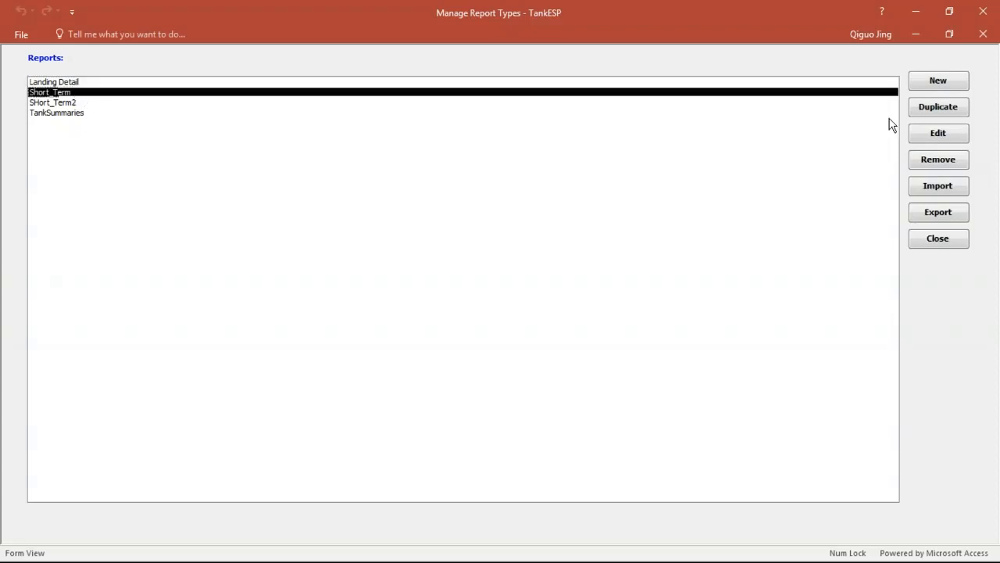
pyautogui.click(934, 132)
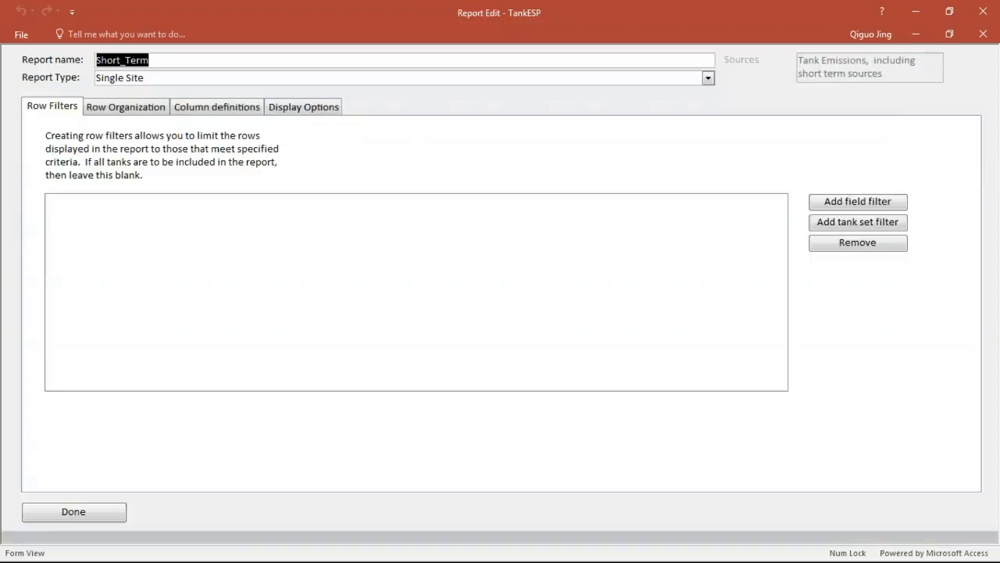
pyautogui.click(129, 108)
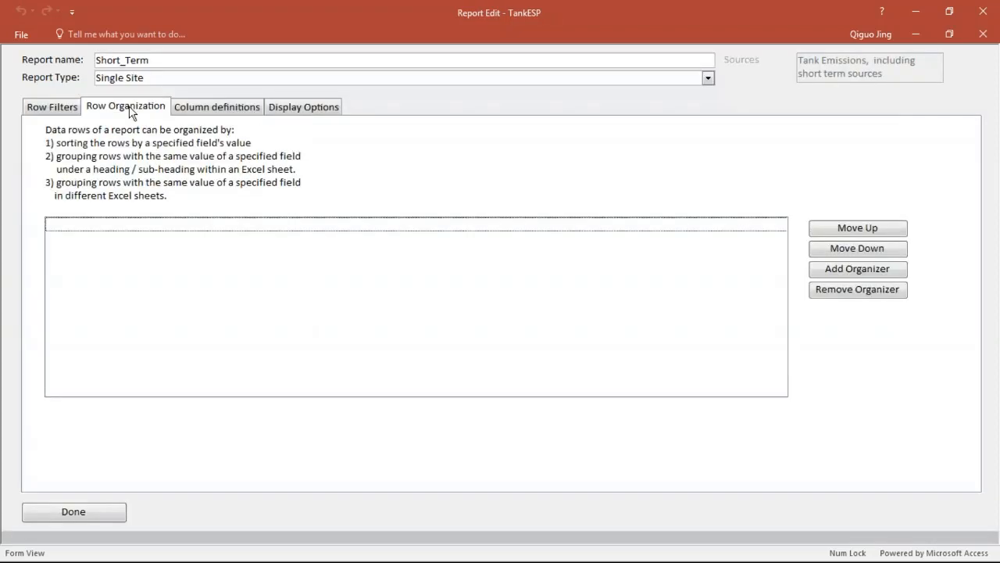
pyautogui.click(210, 108)
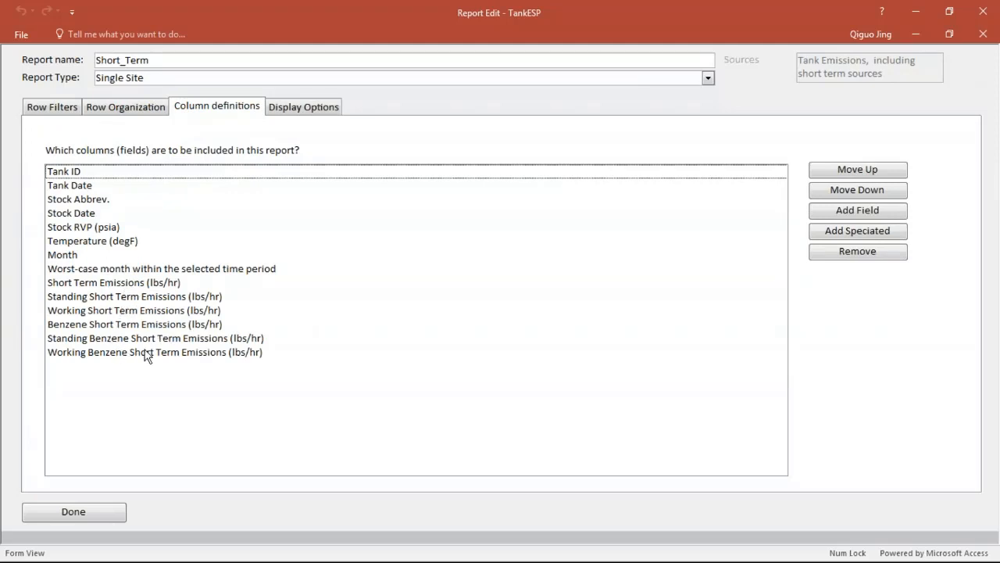
pyautogui.click(983, 34)
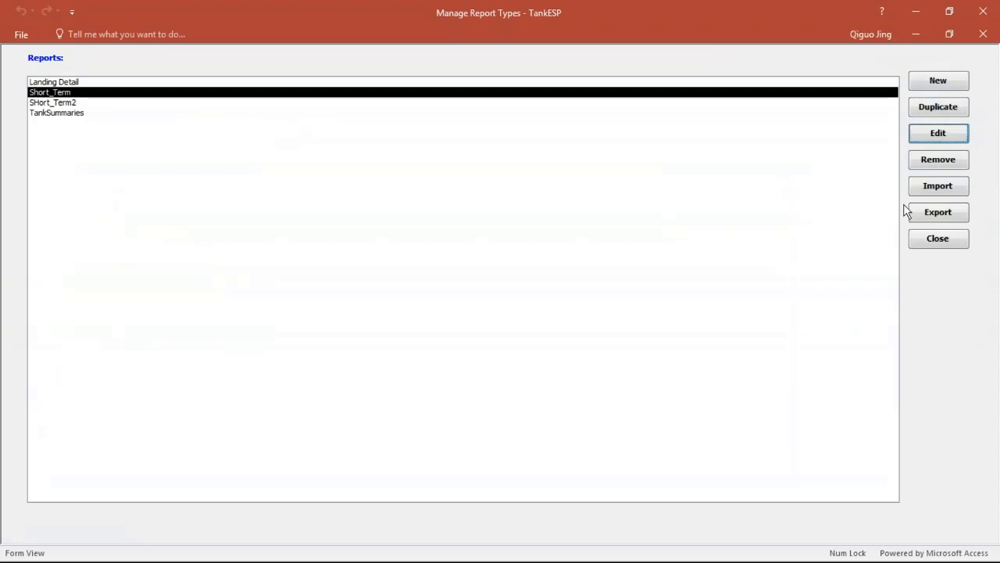
# Step: Export the Short_Term report configuration as Test to the 07_Demo\02112019 folder and close the report types list
pyautogui.click(942, 211)
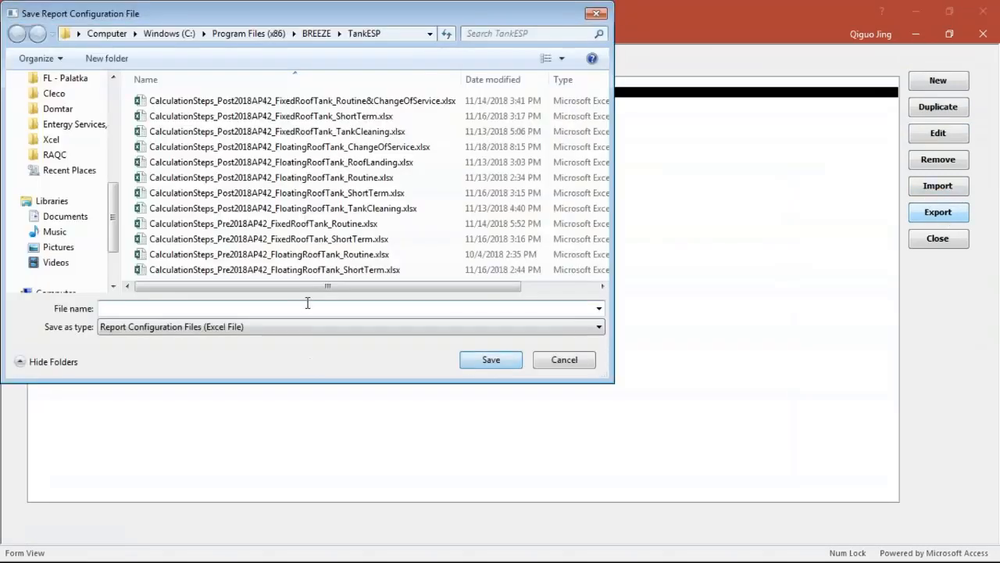
pyautogui.click(391, 33)
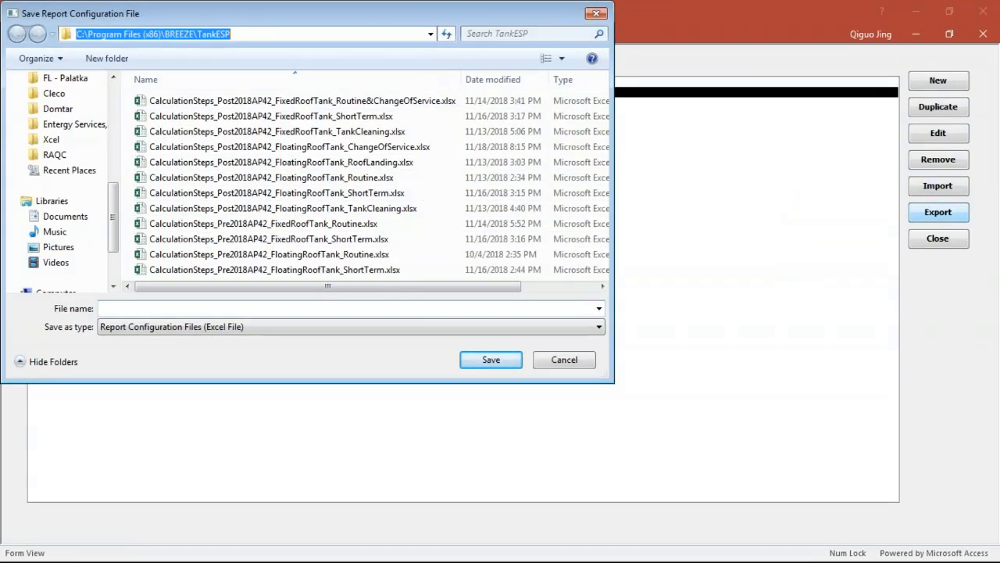
pyautogui.hotkey('ctrl', 'v')
pyautogui.press('Return')
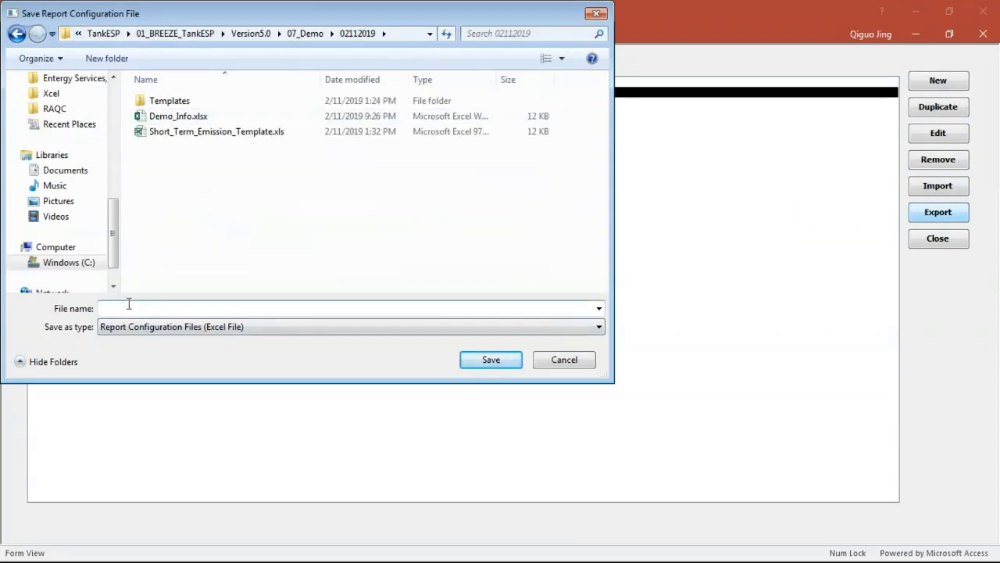
pyautogui.write('Test')
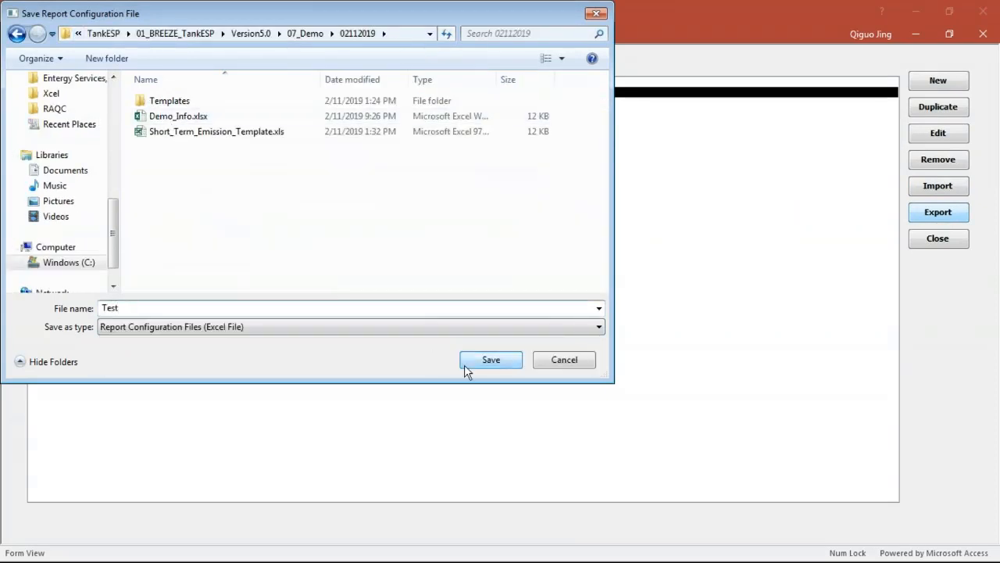
pyautogui.click(483, 361)
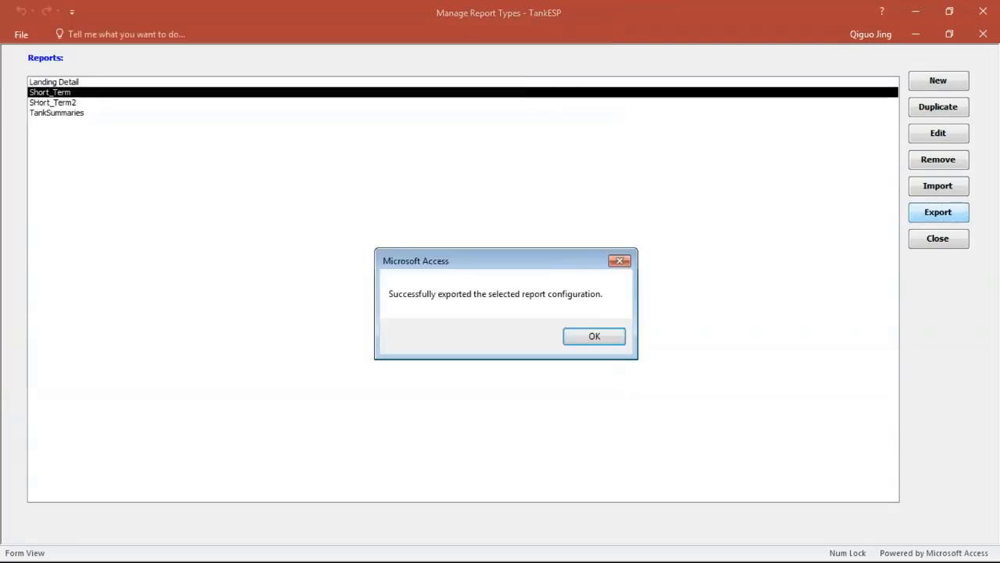
pyautogui.click(602, 337)
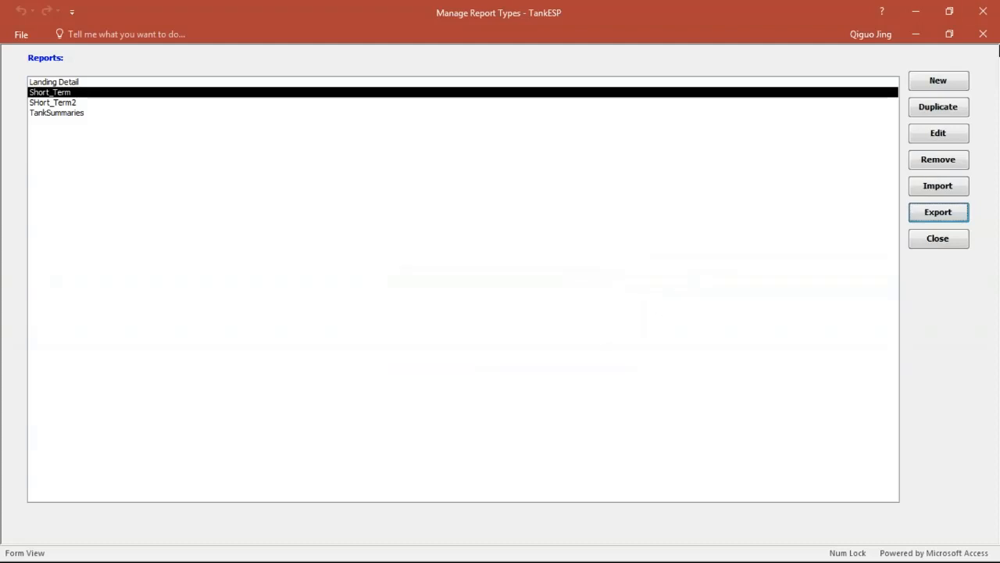
pyautogui.click(983, 33)
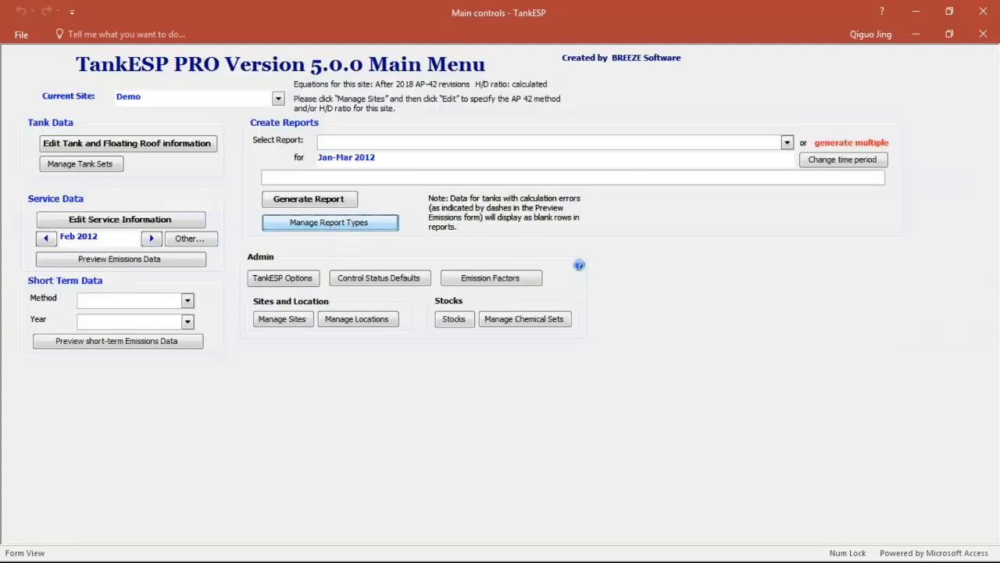
# Step: Import the Test.xls report configuration under the name Short_Test and close the report types list
pyautogui.click(346, 227)
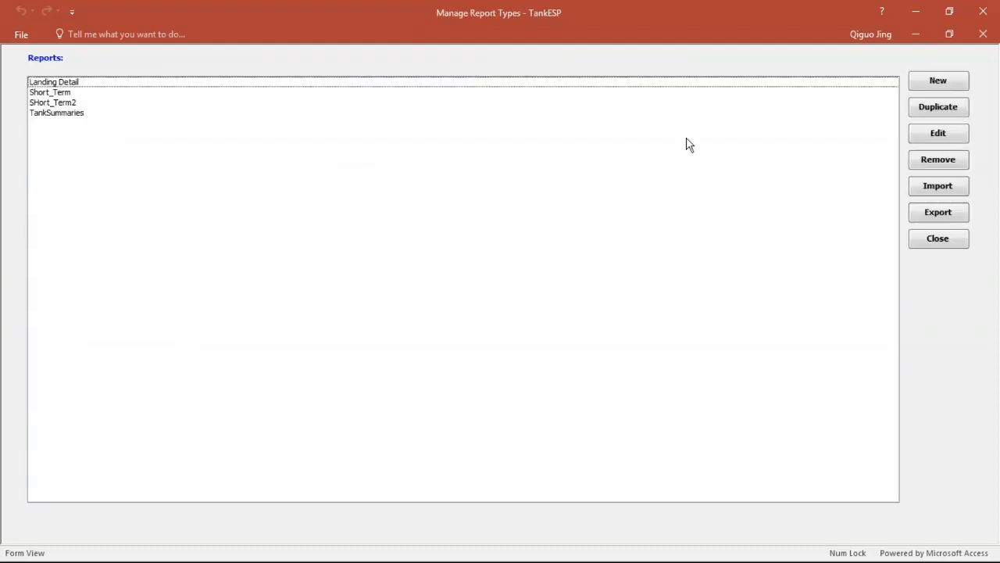
pyautogui.click(938, 185)
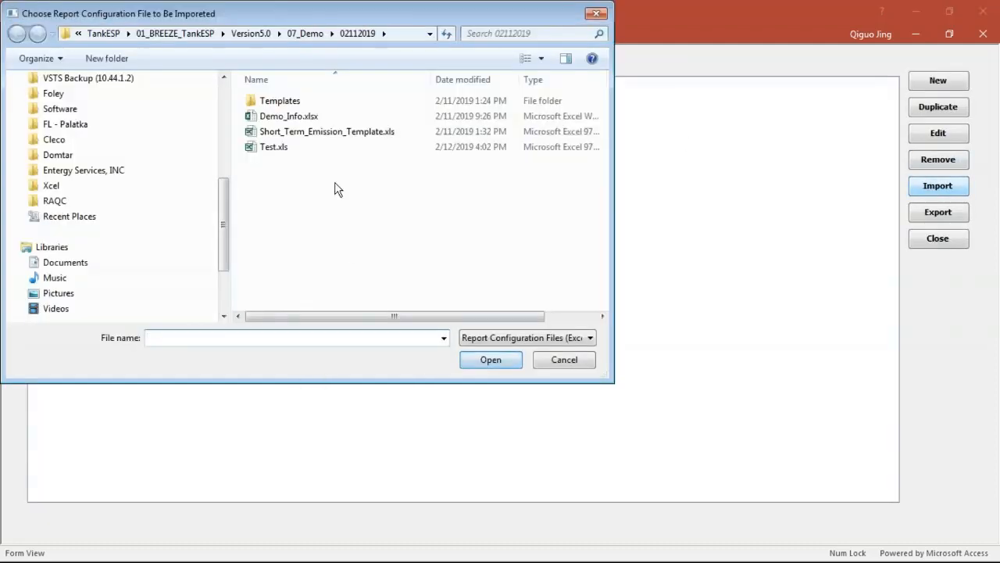
pyautogui.click(283, 148)
pyautogui.click(483, 360)
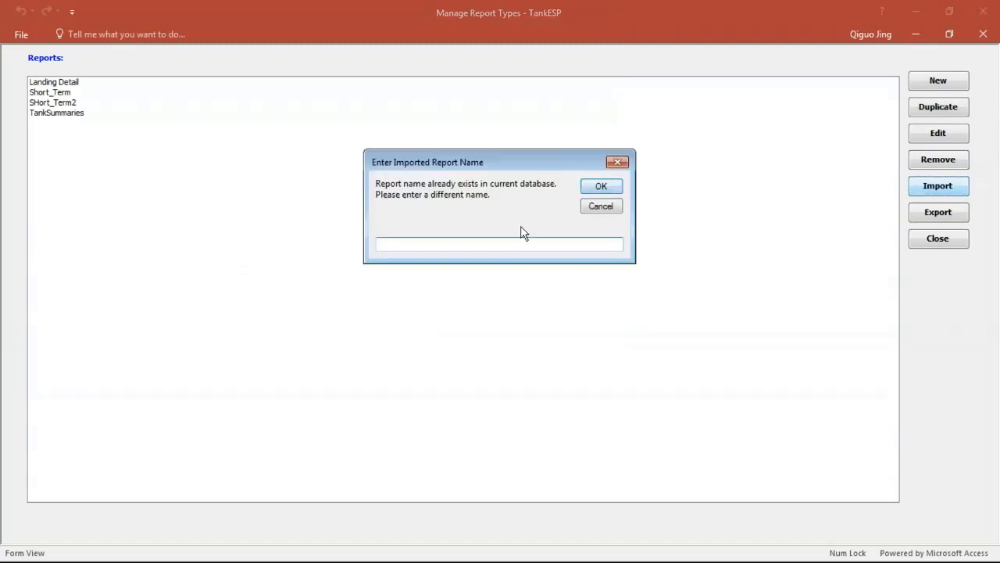
pyautogui.write('Short_Test')
pyautogui.click(599, 188)
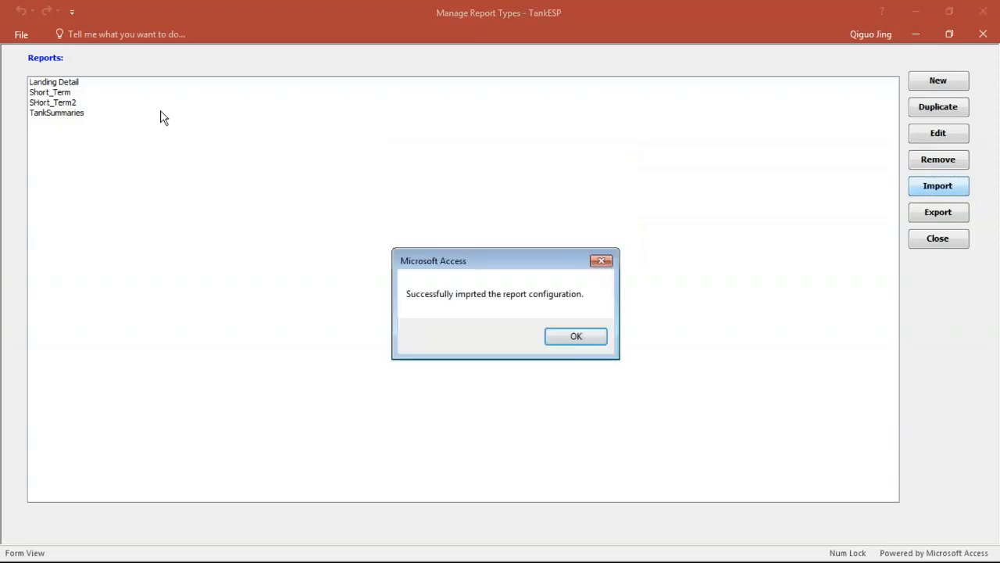
pyautogui.click(567, 338)
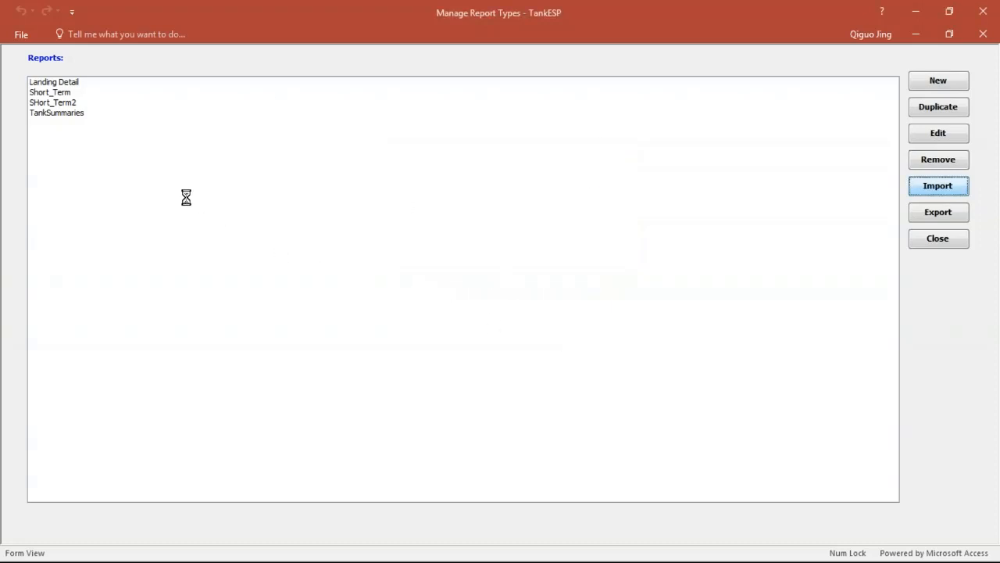
pyautogui.click(983, 34)
# Step: Generate the Short_Test report for Jan-Mar 2012 using the API Method for short-term emissions
pyautogui.click(787, 142)
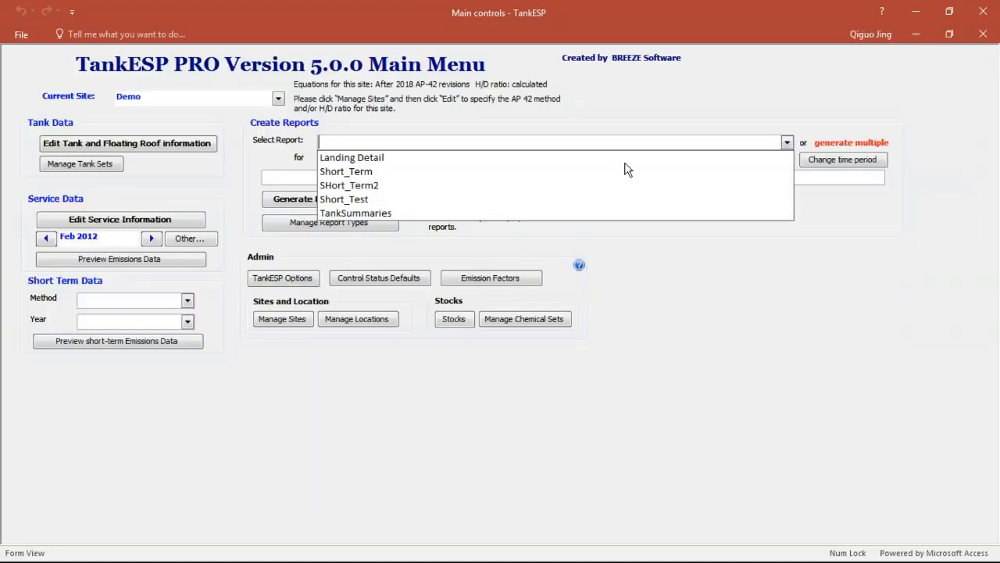
pyautogui.click(526, 197)
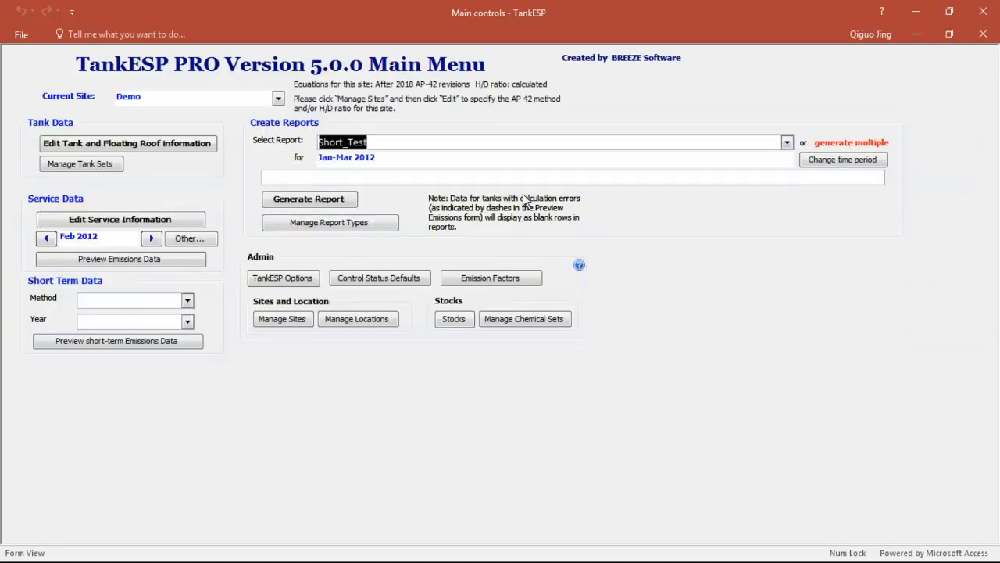
pyautogui.click(342, 200)
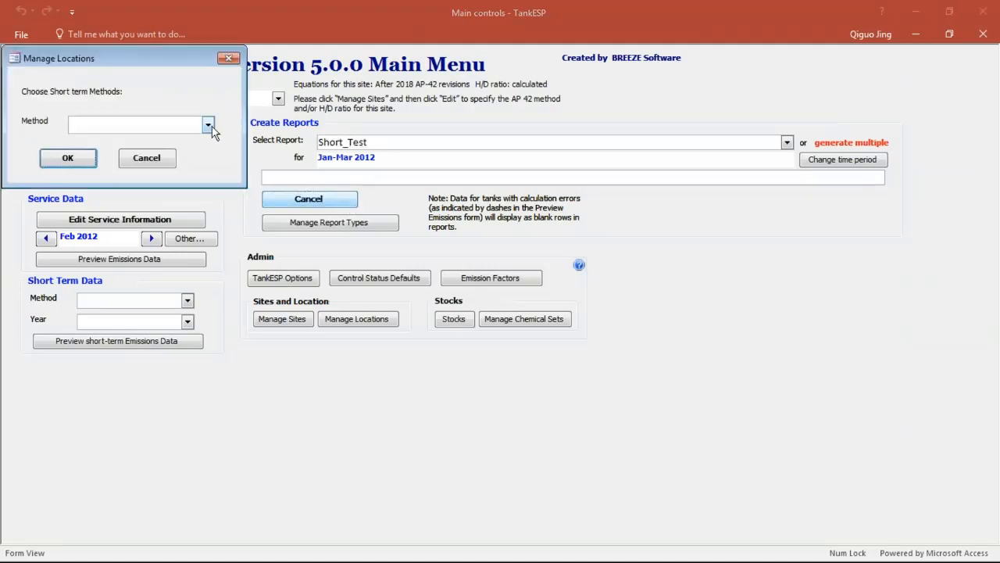
pyautogui.click(207, 125)
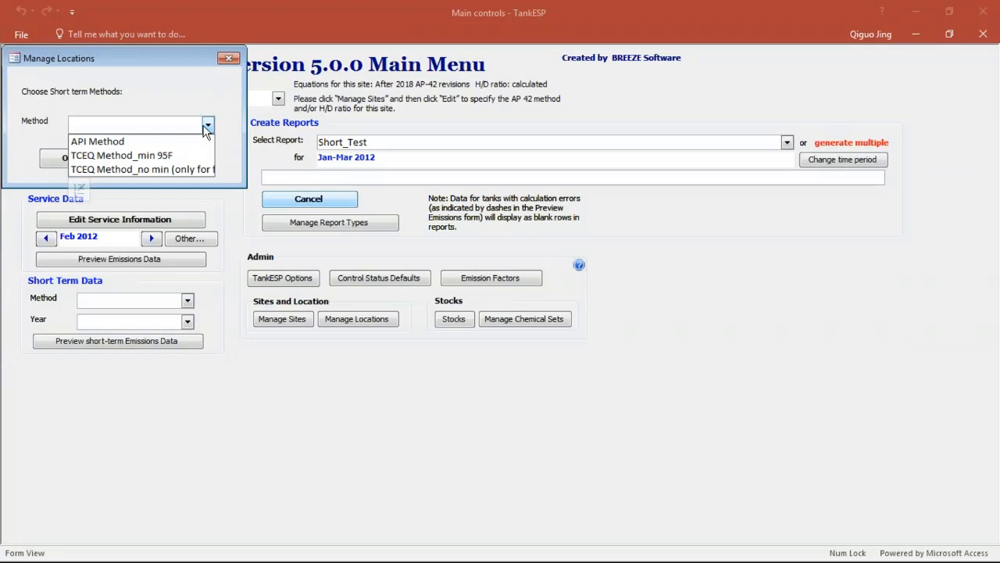
pyautogui.click(151, 142)
pyautogui.click(78, 159)
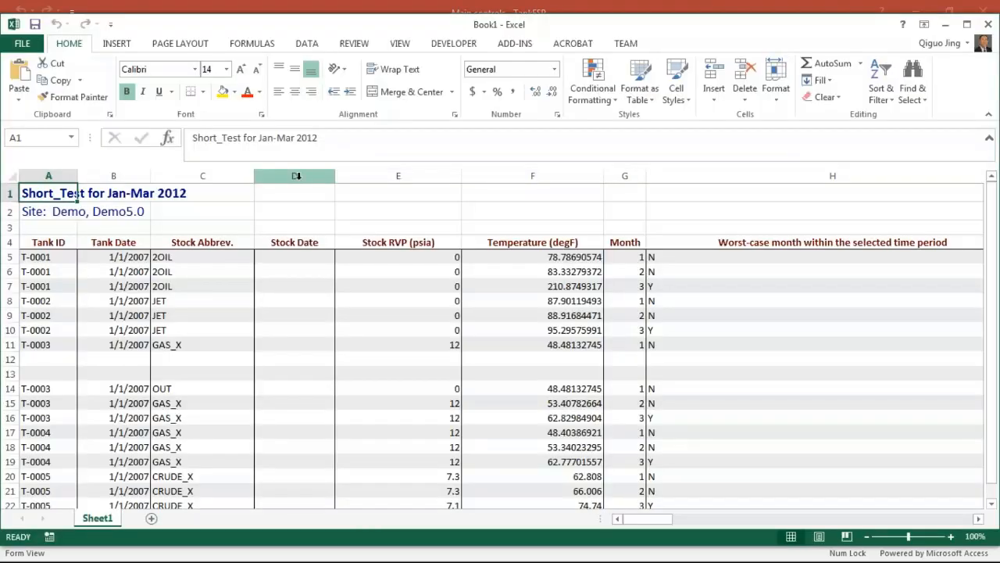
# Step: Review the Short_Test report in Excel, examining the tank rows and the standing, working and benzene short-term emissions columns
pyautogui.click(418, 313)
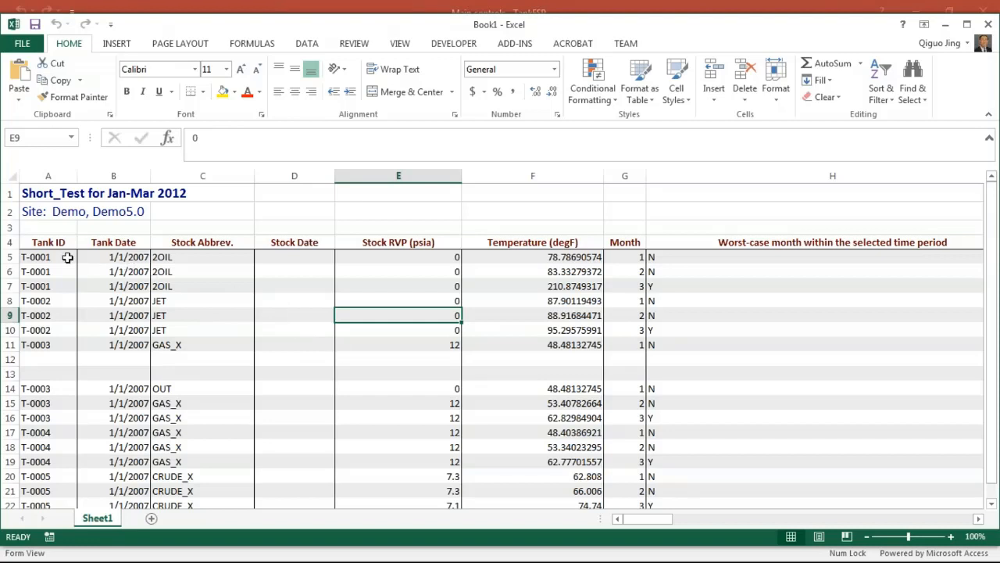
pyautogui.moveTo(67, 258); pyautogui.dragTo(673, 369)
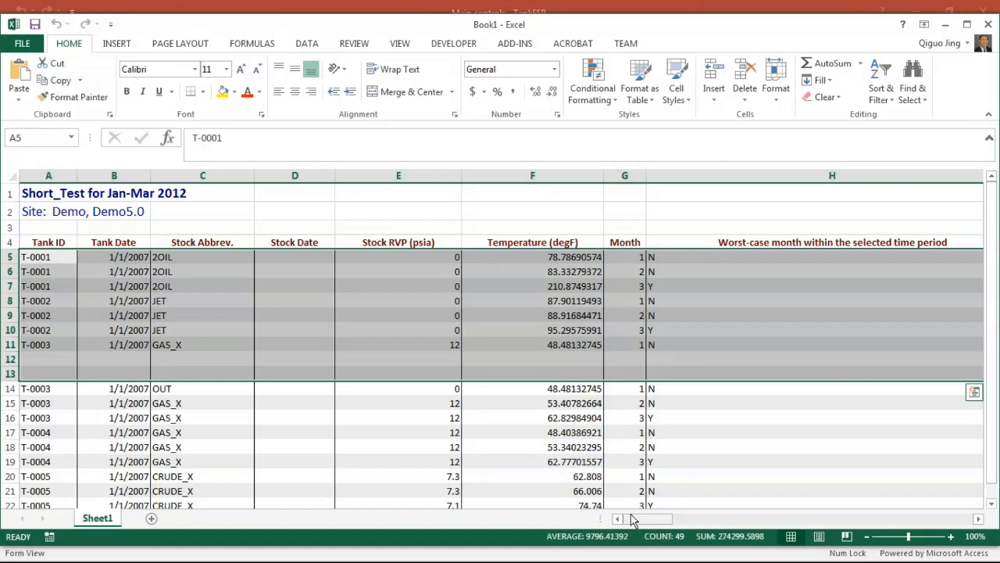
pyautogui.moveTo(632, 519); pyautogui.dragTo(840, 542)
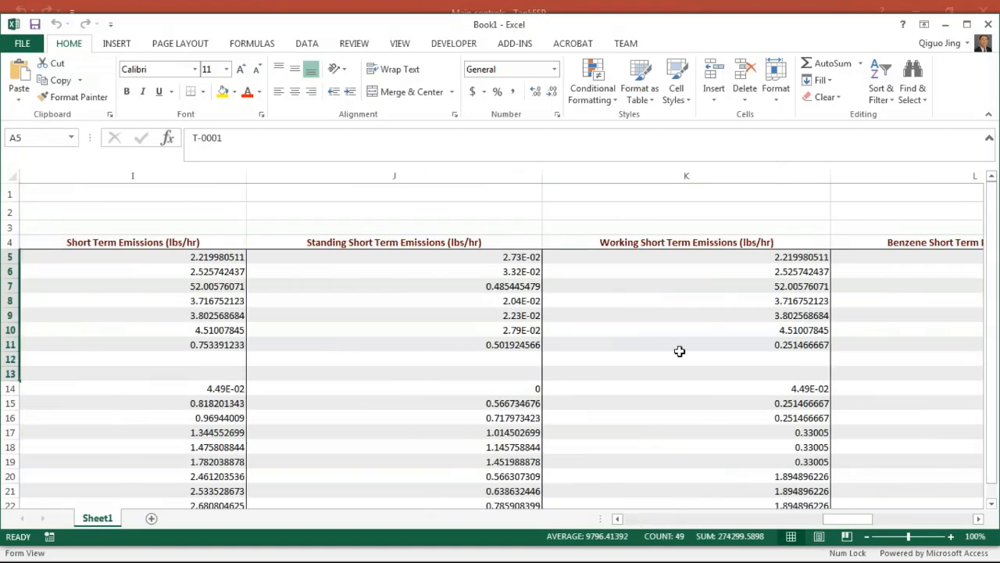
pyautogui.moveTo(430, 257); pyautogui.dragTo(785, 434)
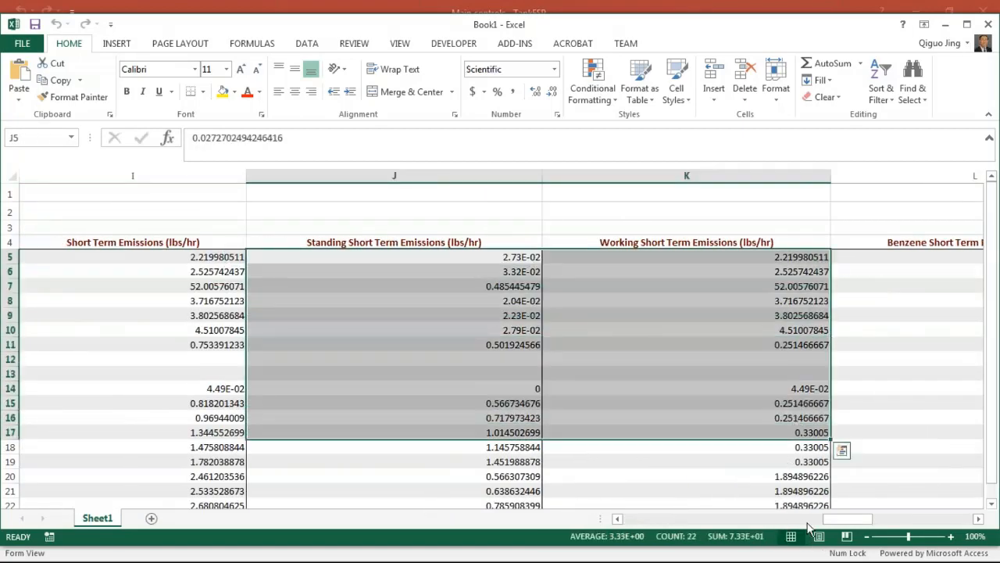
pyautogui.moveTo(847, 520); pyautogui.dragTo(898, 526)
pyautogui.moveTo(582, 271); pyautogui.dragTo(771, 393)
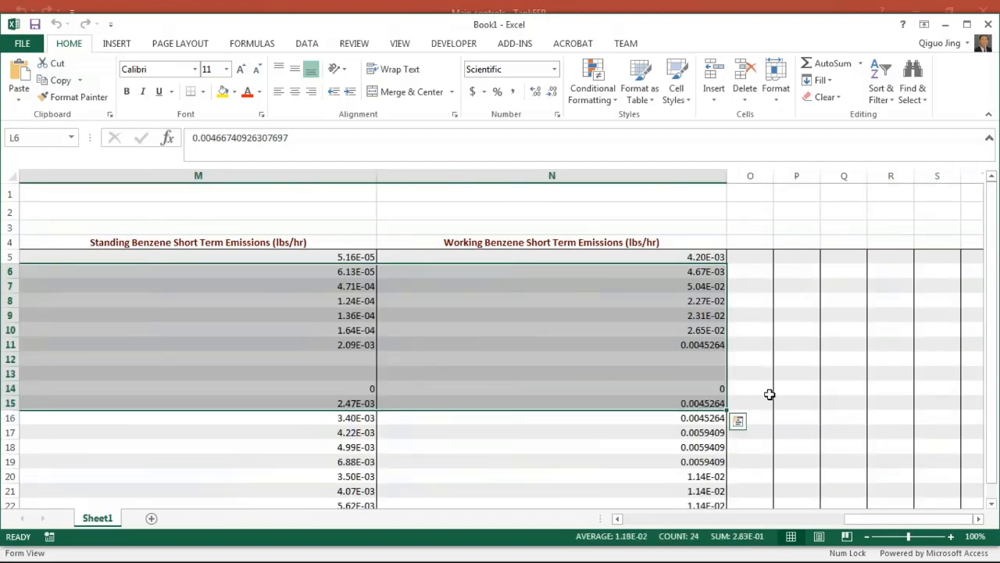